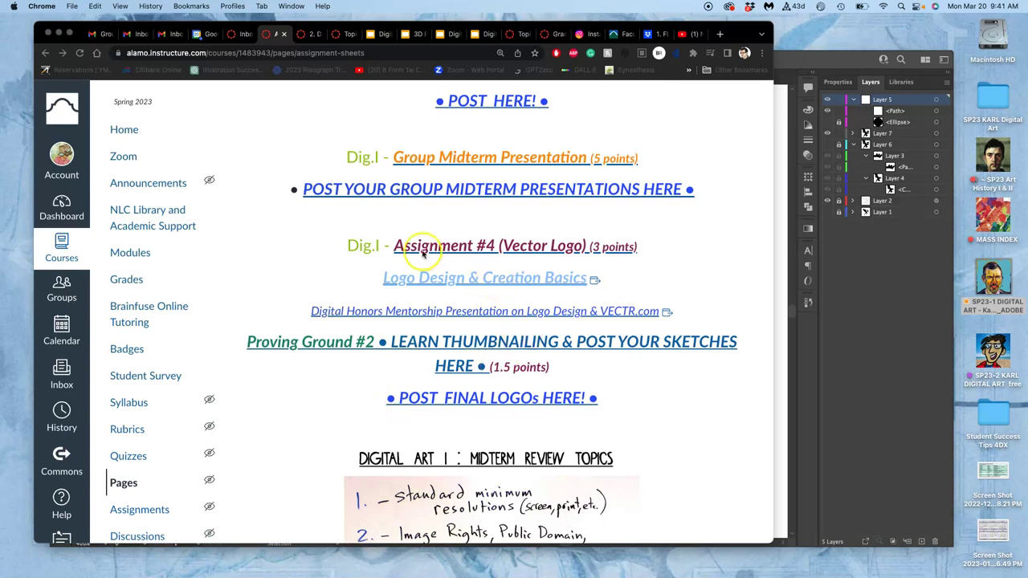
Step: Open the POST FINAL LOGOs HERE! link in a new tab and switch to it
scroll(485, 266, down, 1)
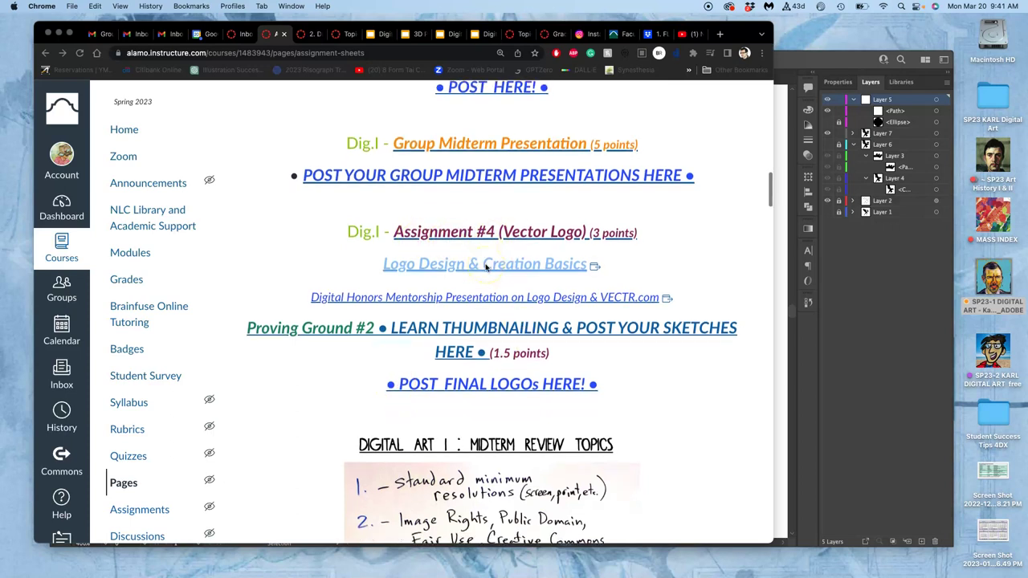
right_click(469, 384)
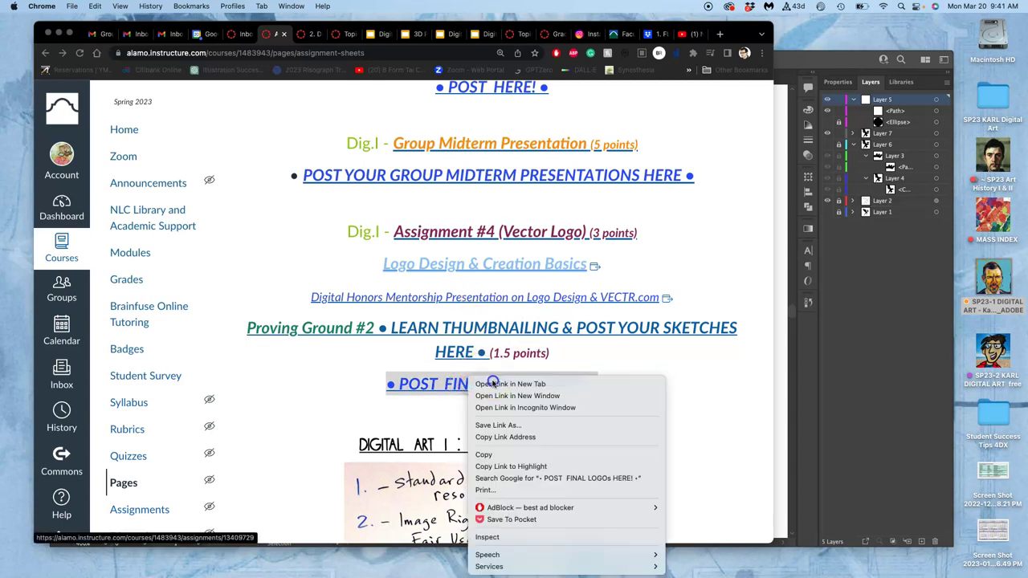
click(494, 384)
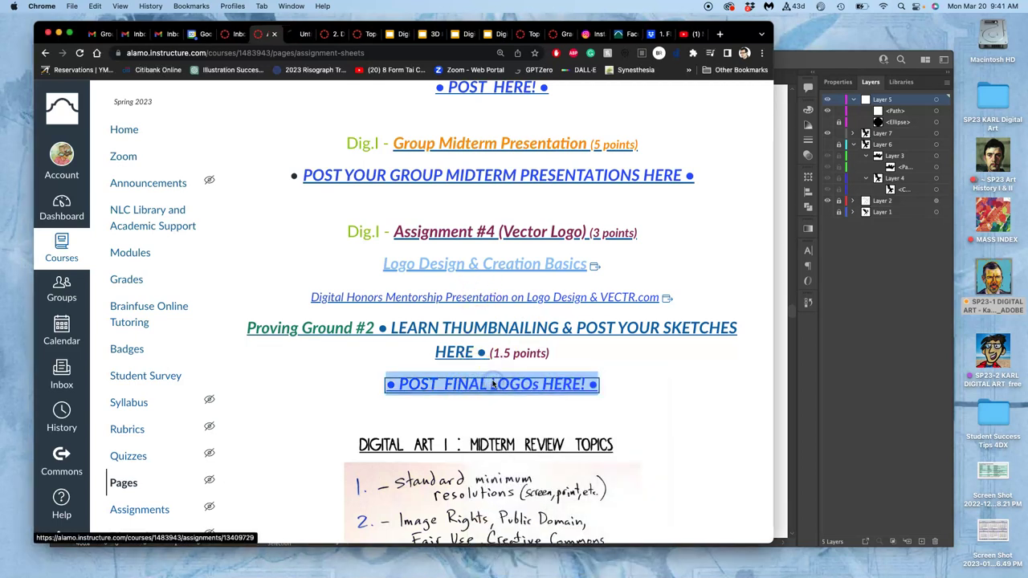
click(292, 33)
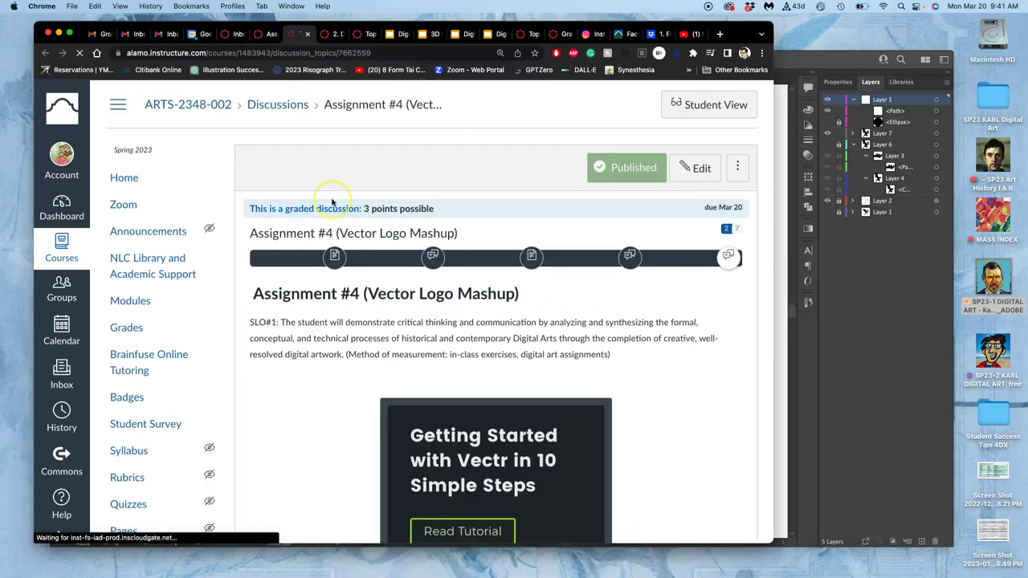
Step: Scroll through the Assignment #4 (Vector Logo Mashup) discussion, worth 3 points and due Mar 20
scroll(374, 273, down, 20)
scroll(374, 273, down, 20)
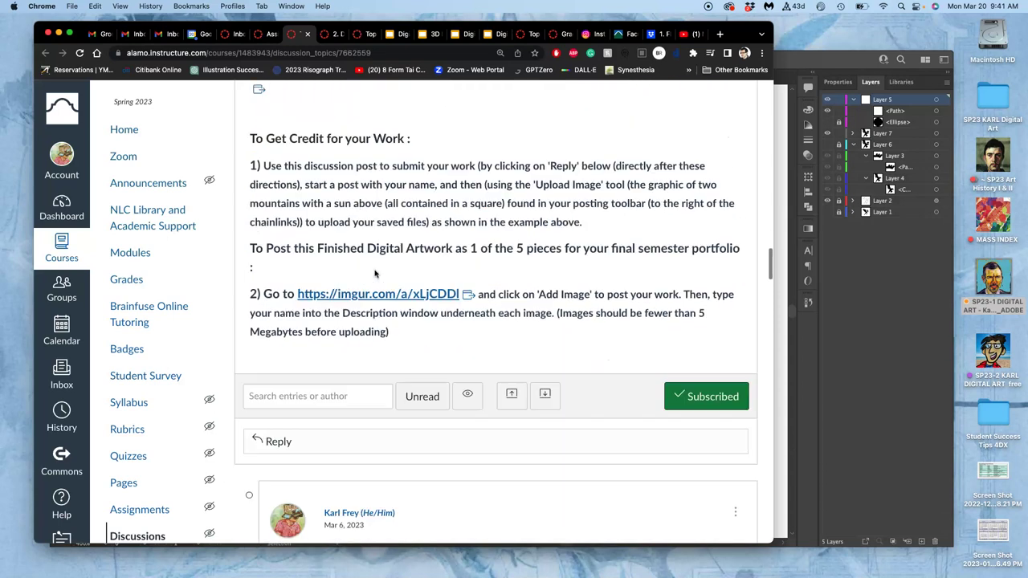
scroll(374, 273, up, 2)
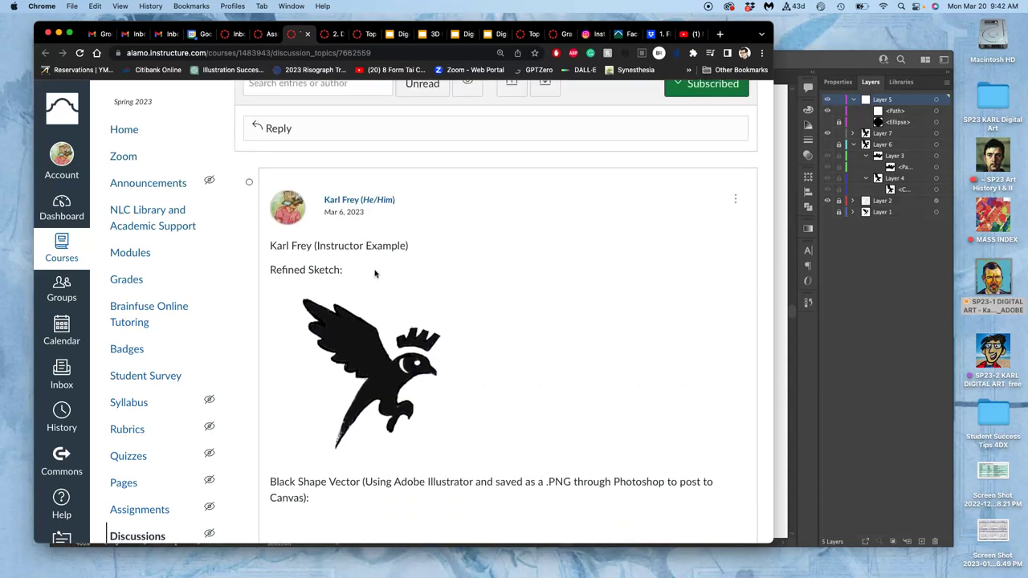
scroll(374, 273, down, 3)
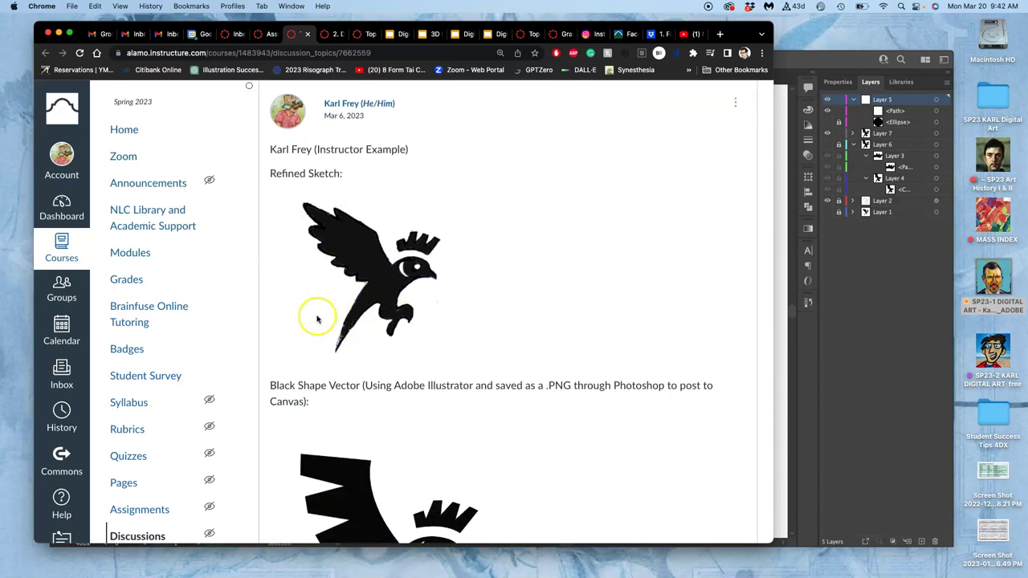
scroll(392, 262, up, 5)
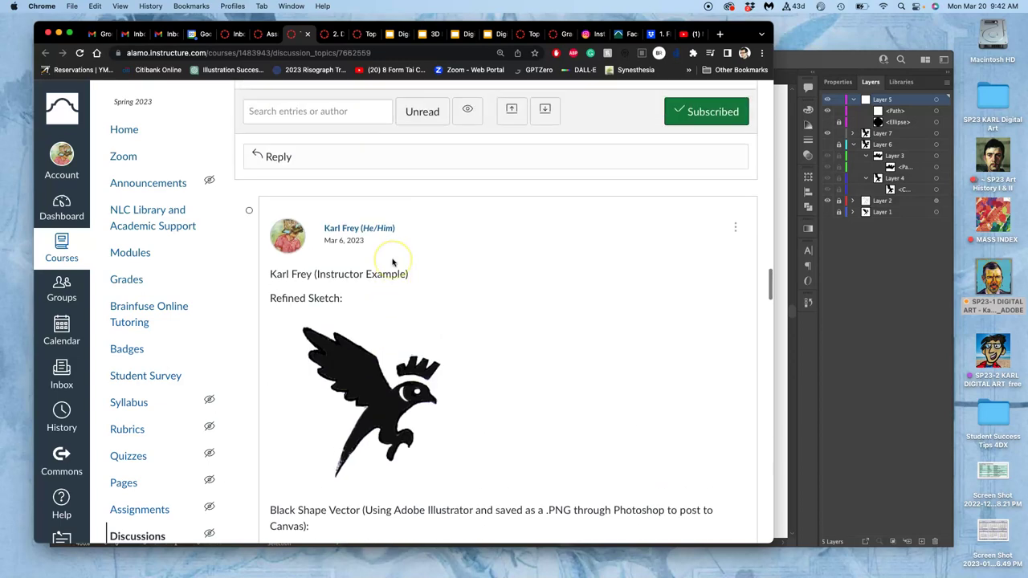
scroll(393, 262, up, 15)
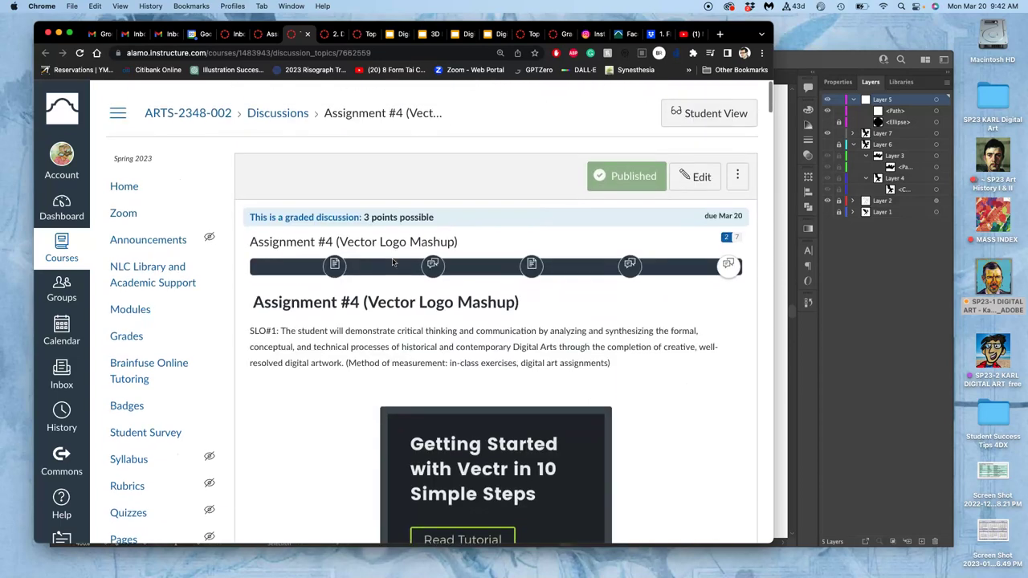
Step: Go to the Proving Ground #2 discussion and scroll through the thumbnail sketch posts
click(629, 255)
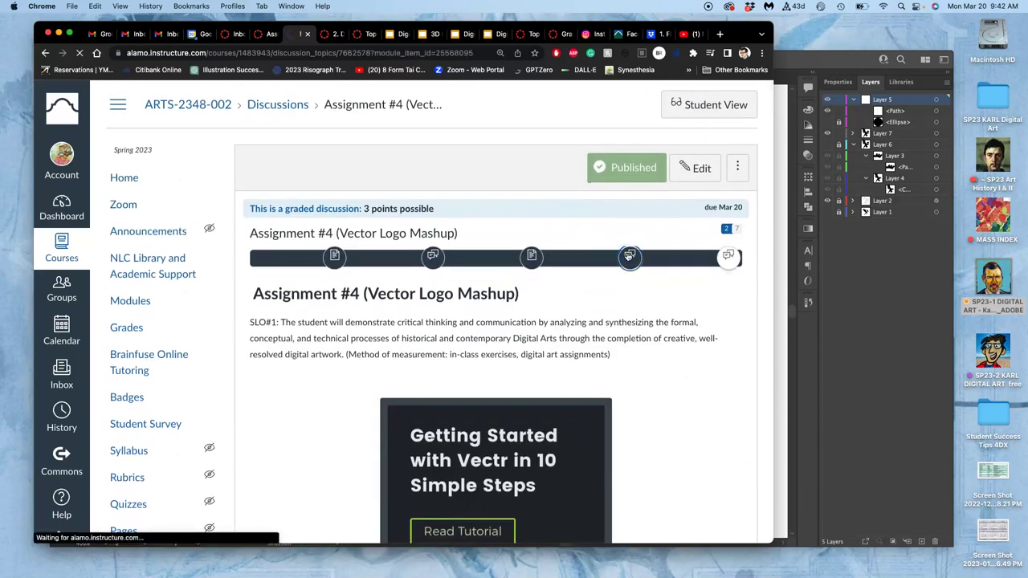
scroll(628, 257, down, 15)
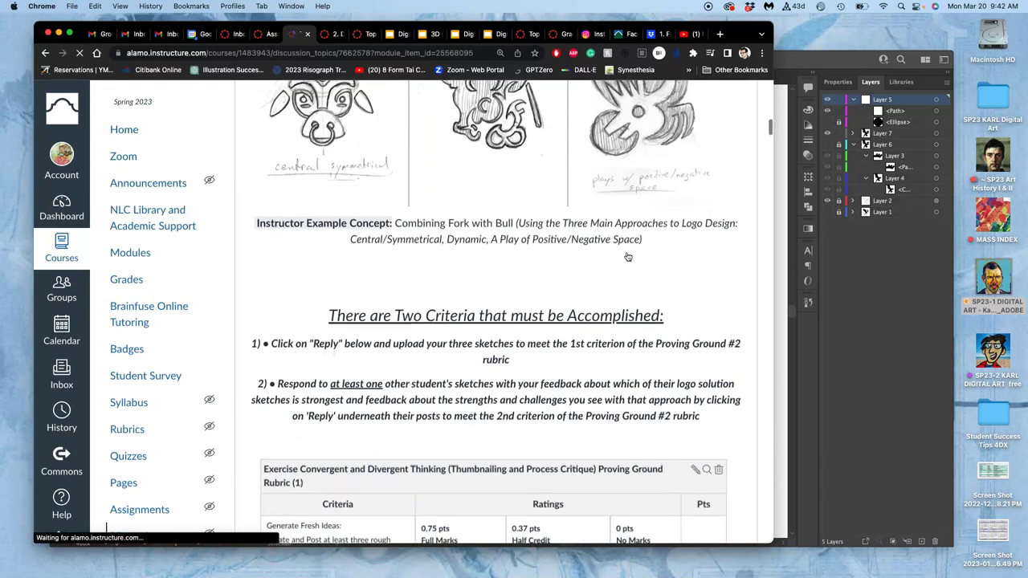
scroll(628, 257, down, 10)
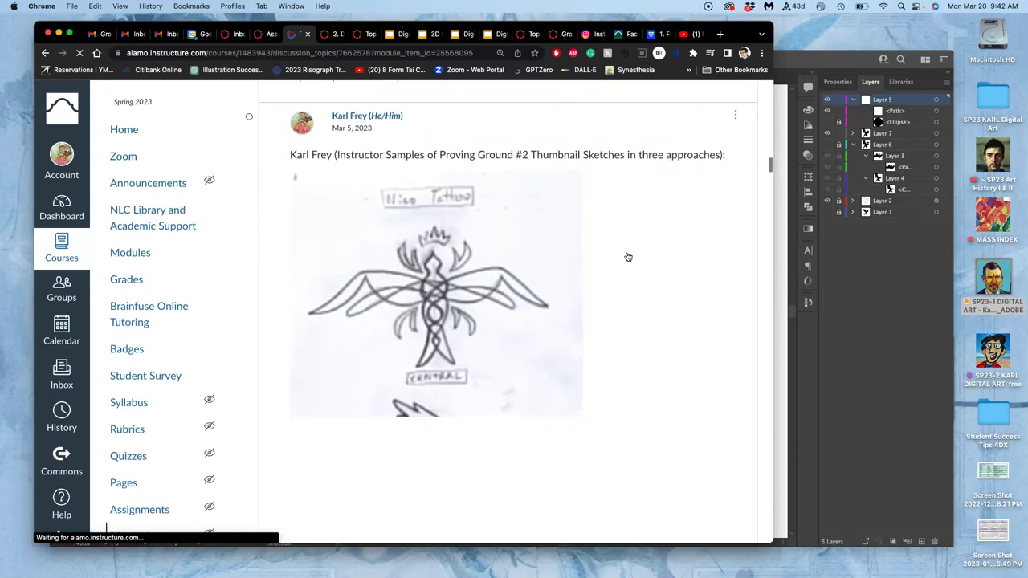
scroll(629, 257, down, 5)
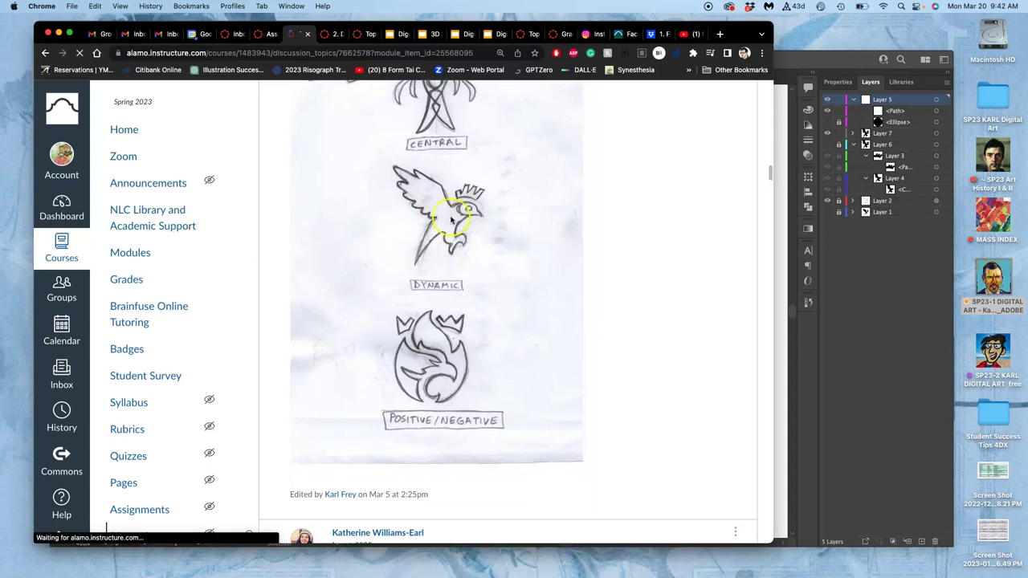
scroll(438, 247, down, 4)
scroll(454, 345, up, 4)
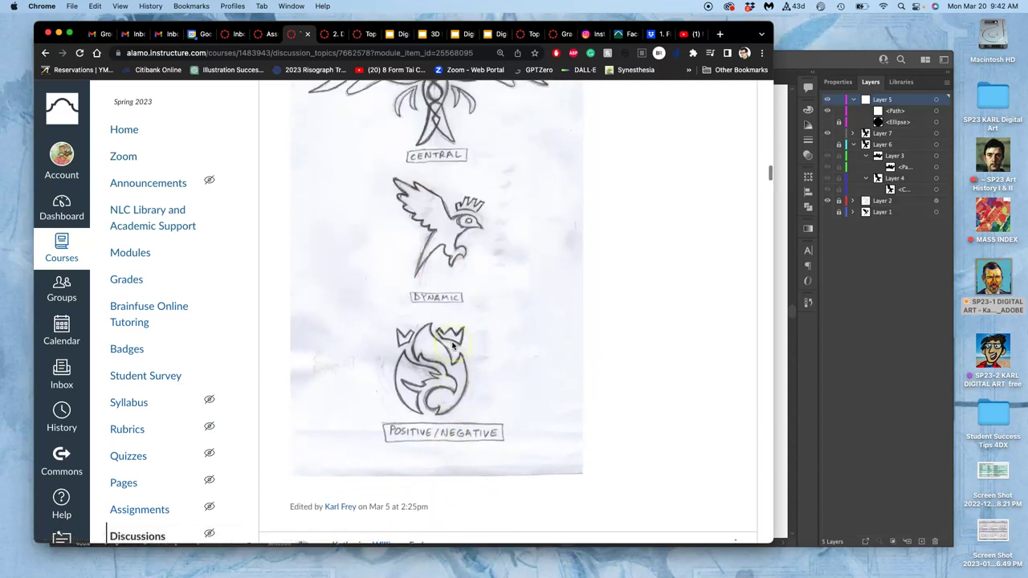
scroll(454, 345, up, 3)
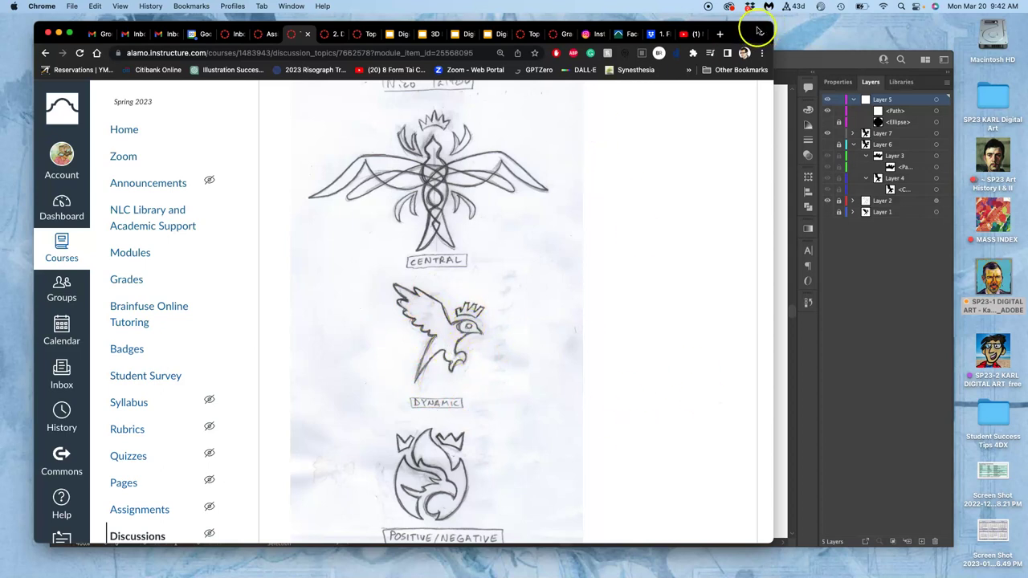
Step: Nudge the browser window, glance at the course outline PDF, then keep reading the sketch replies
drag(748, 32, 777, 59)
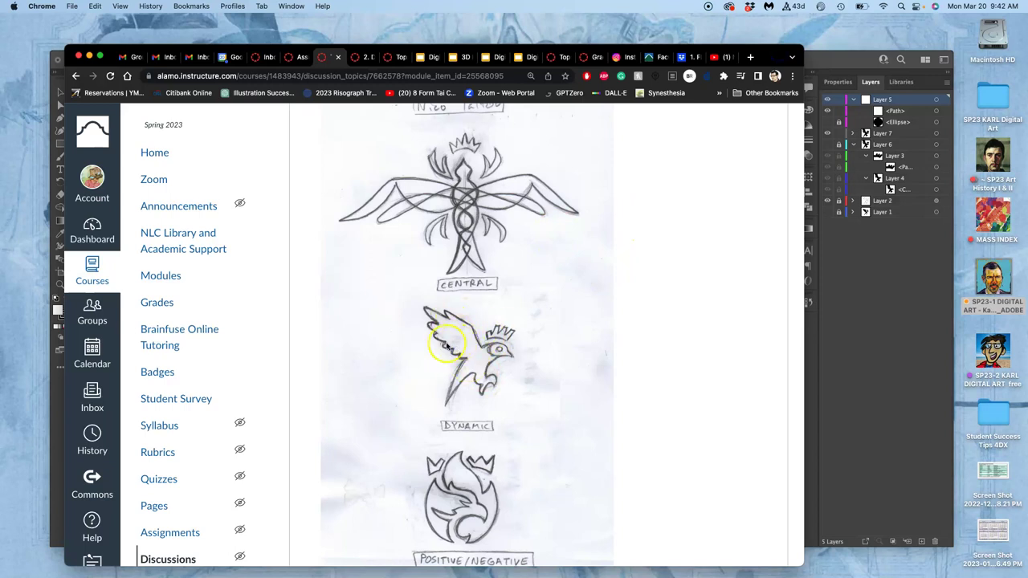
click(370, 59)
click(337, 56)
scroll(543, 382, down, 20)
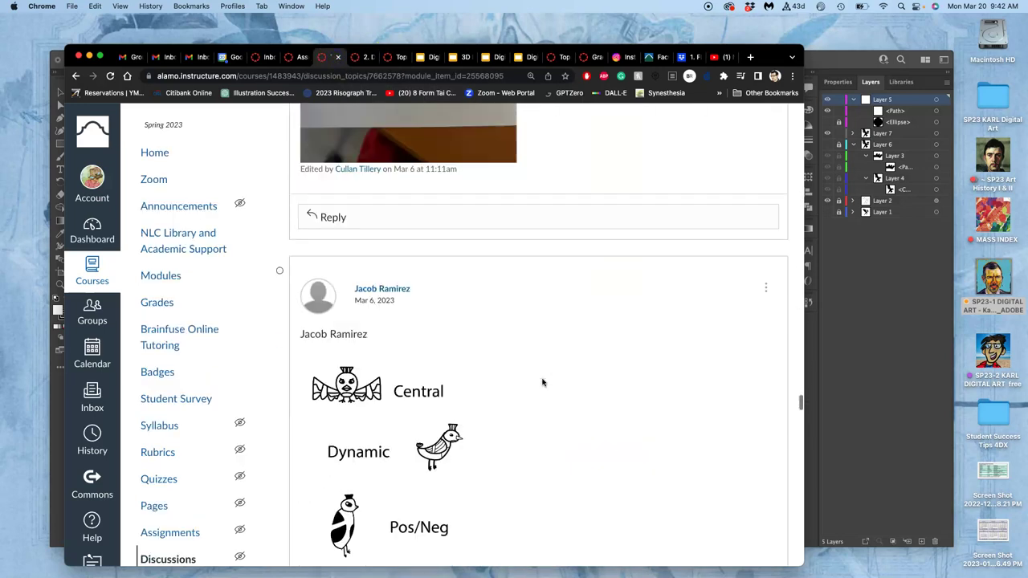
scroll(542, 377, down, 10)
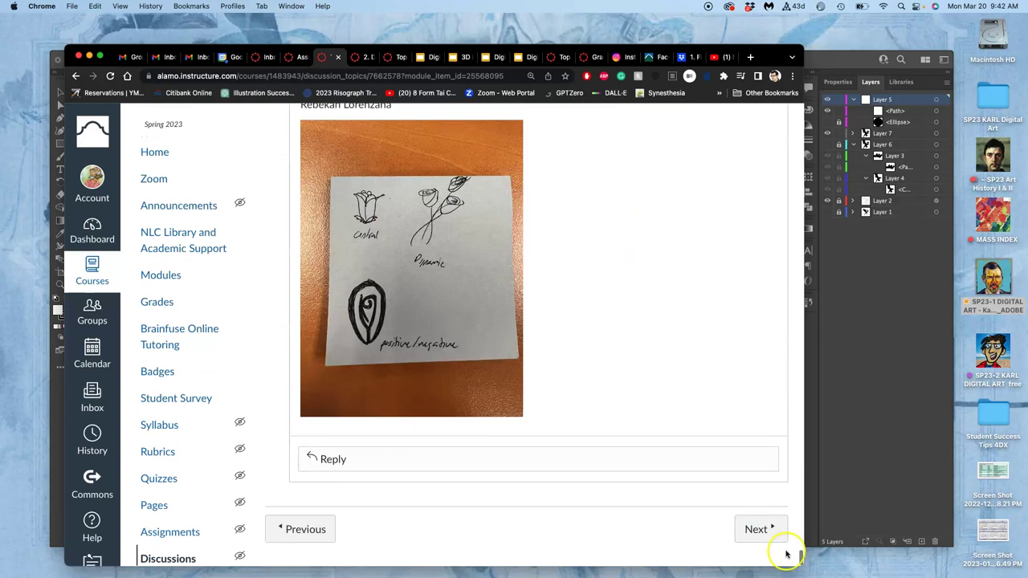
Step: Open the Assignment #4 discussion and scroll to the instructor's Black Shape Vector bird example
click(757, 531)
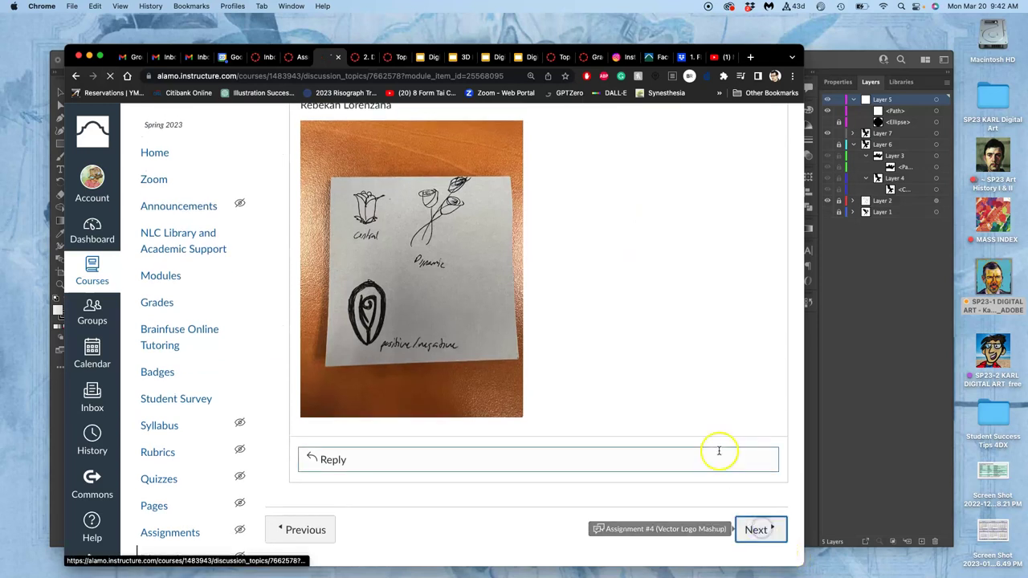
scroll(561, 371, down, 15)
scroll(561, 371, down, 15)
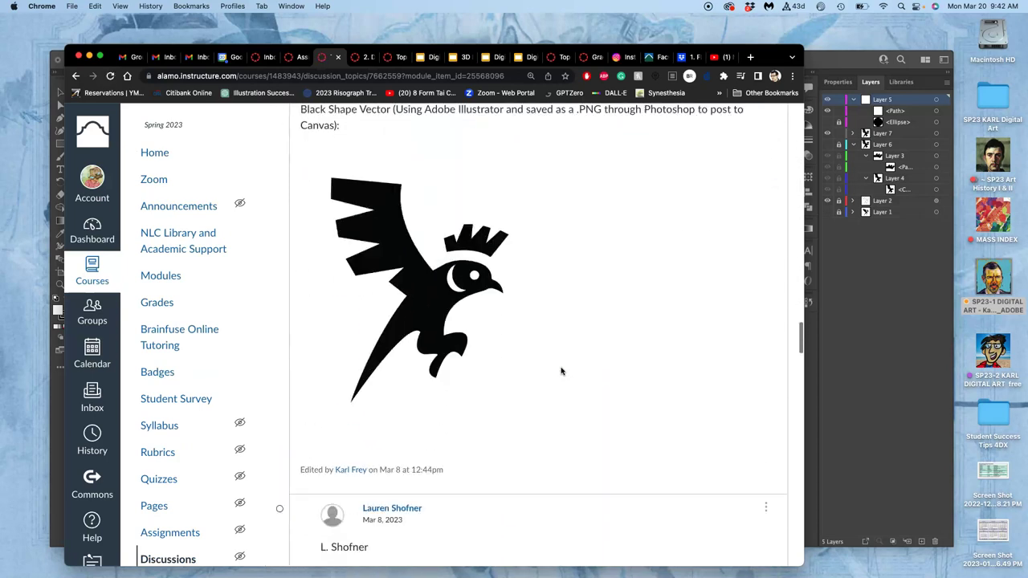
scroll(562, 371, up, 1)
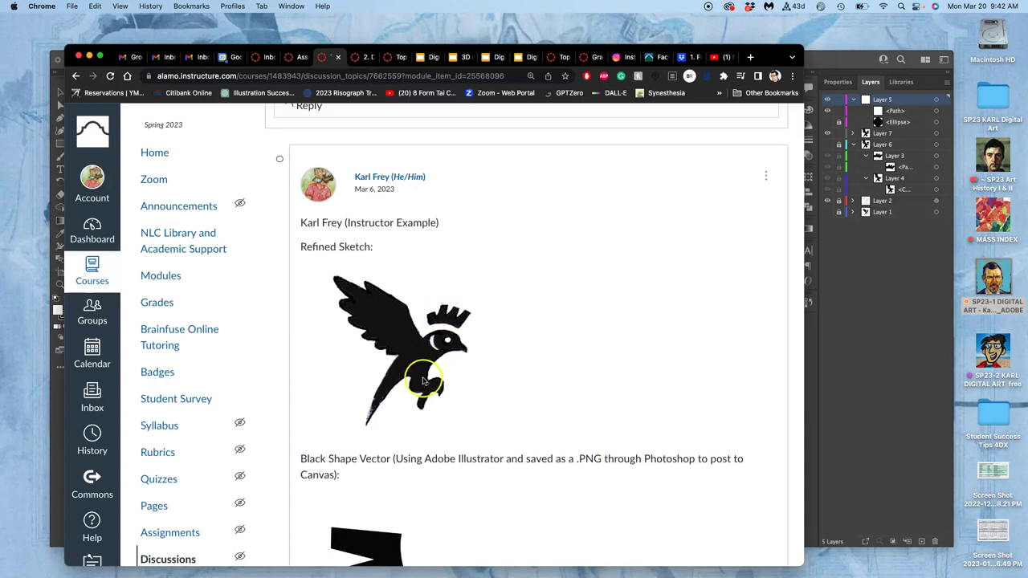
scroll(420, 351, down, 2)
scroll(431, 343, down, 5)
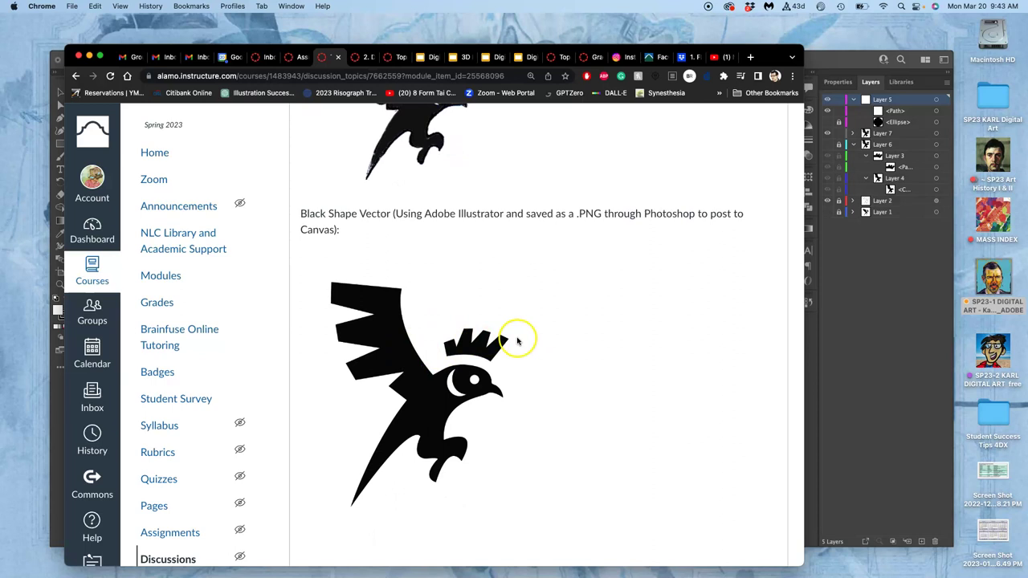
Step: In Illustrator, select the black bird, lock Layer 7, then target and clear its selection
click(862, 283)
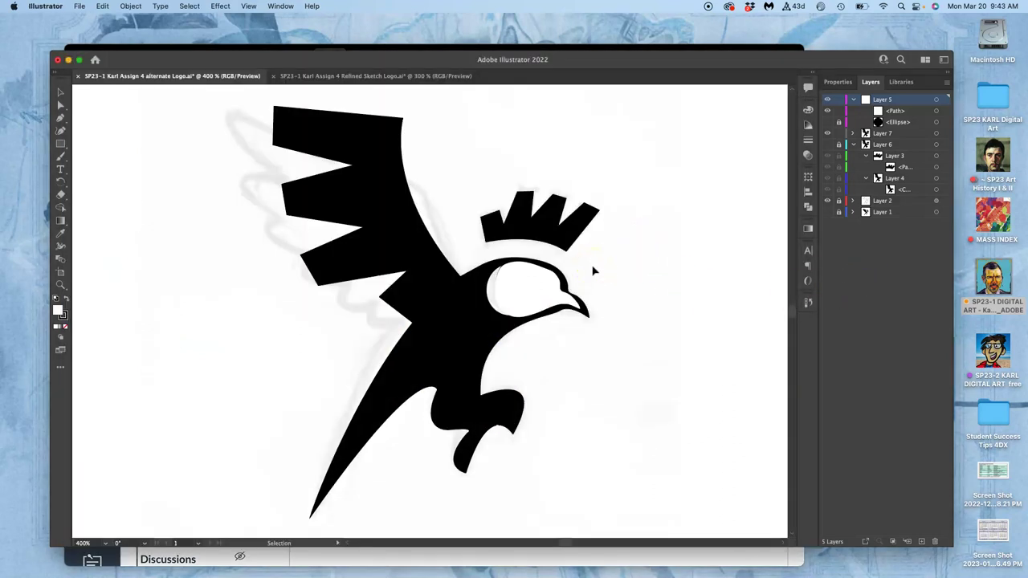
click(415, 240)
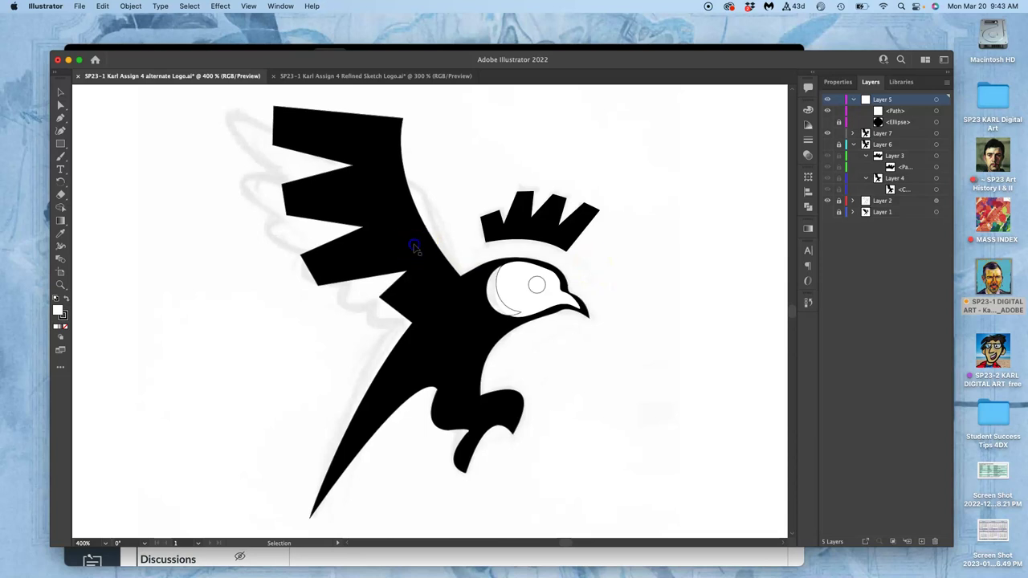
click(839, 135)
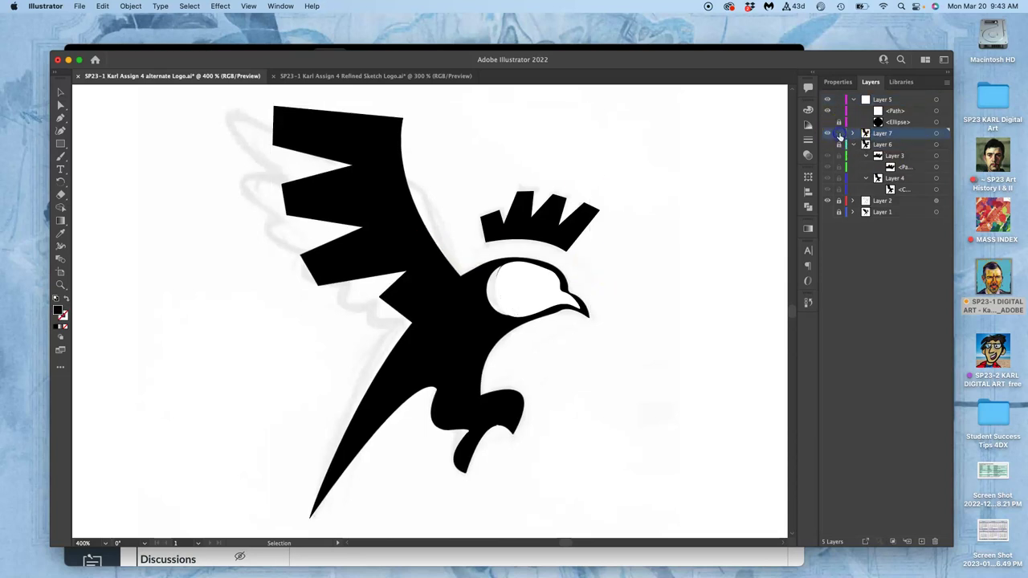
click(936, 133)
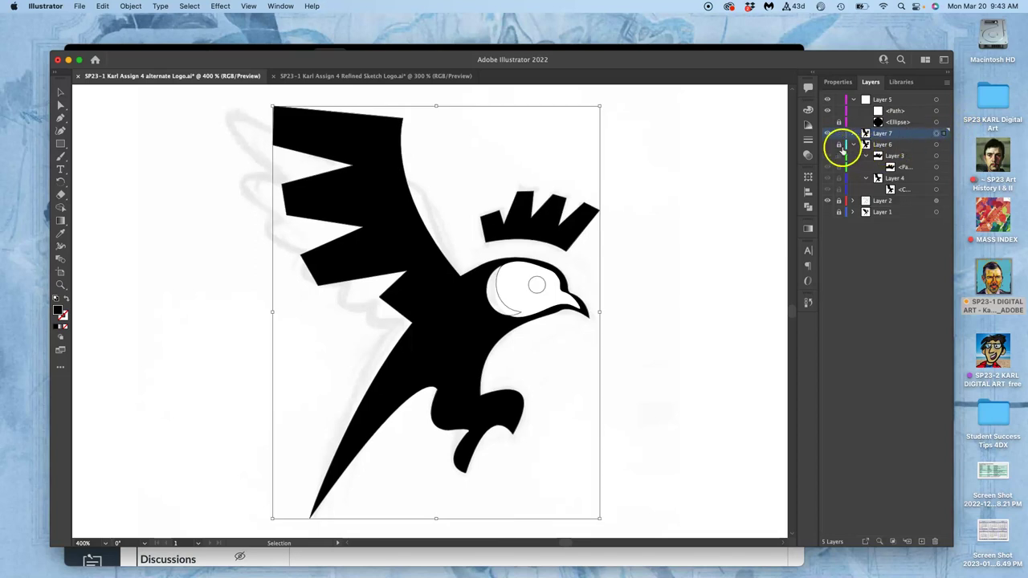
click(935, 145)
Step: Toggle visibility of Layer 6 and the Layer 7 bird, leaving Layer 6 hidden and the bird shown
click(828, 145)
click(828, 147)
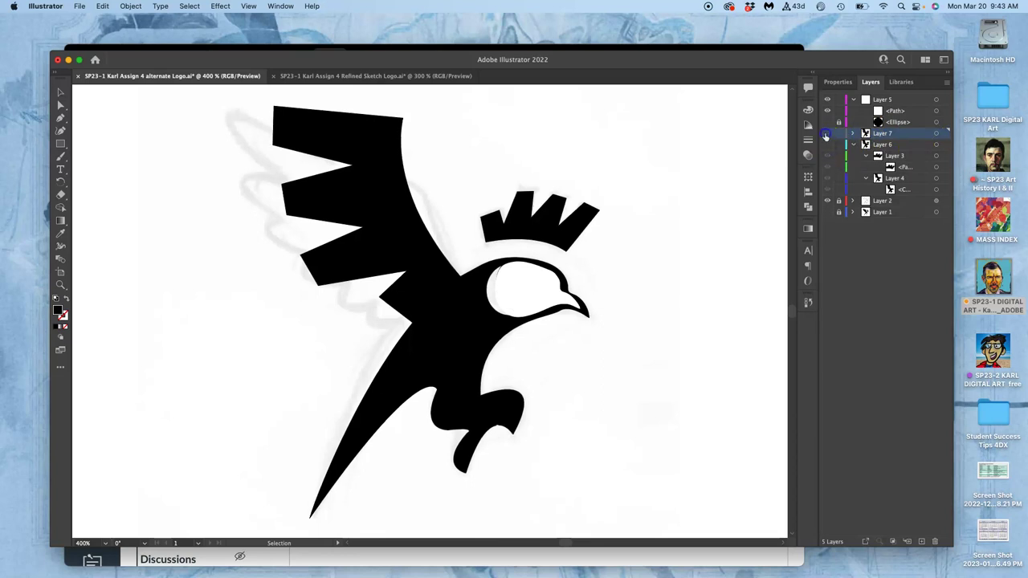
click(826, 135)
click(826, 136)
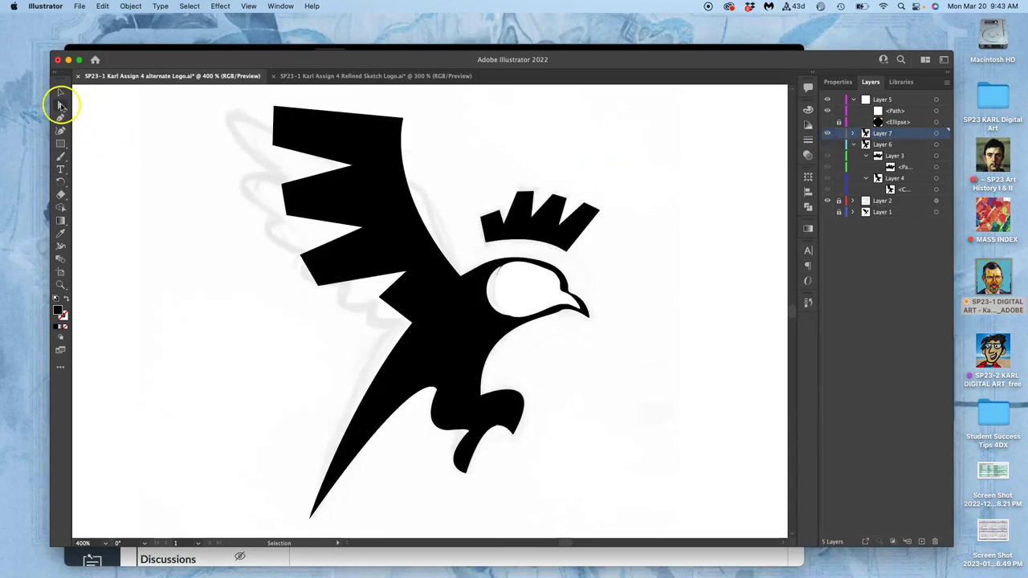
Step: Select the bird path and zoom in to 1600% to inspect the wing anchor points
click(368, 196)
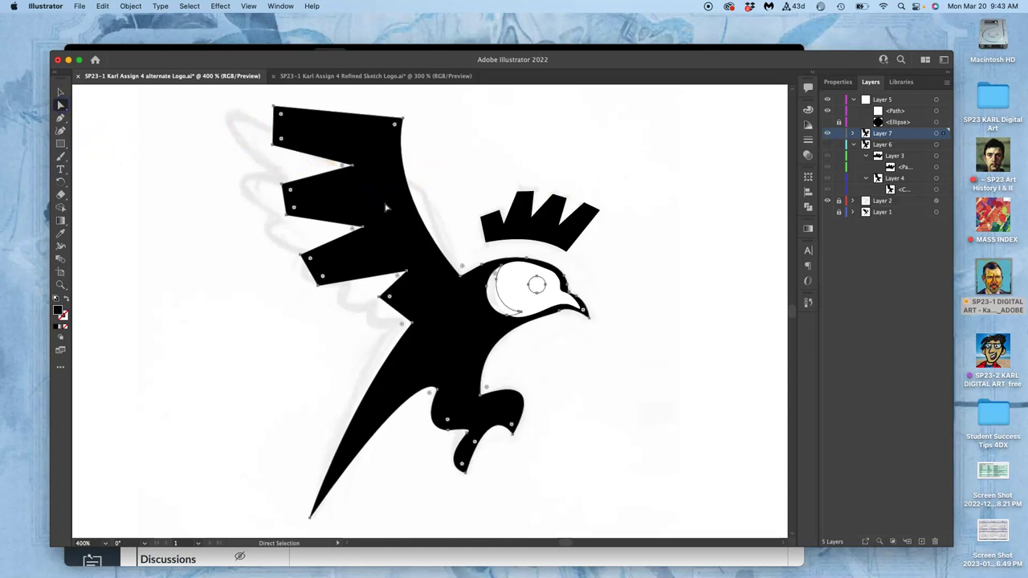
key(super+equal)
key(super+equal)
key(super+equal)
key(super+equal)
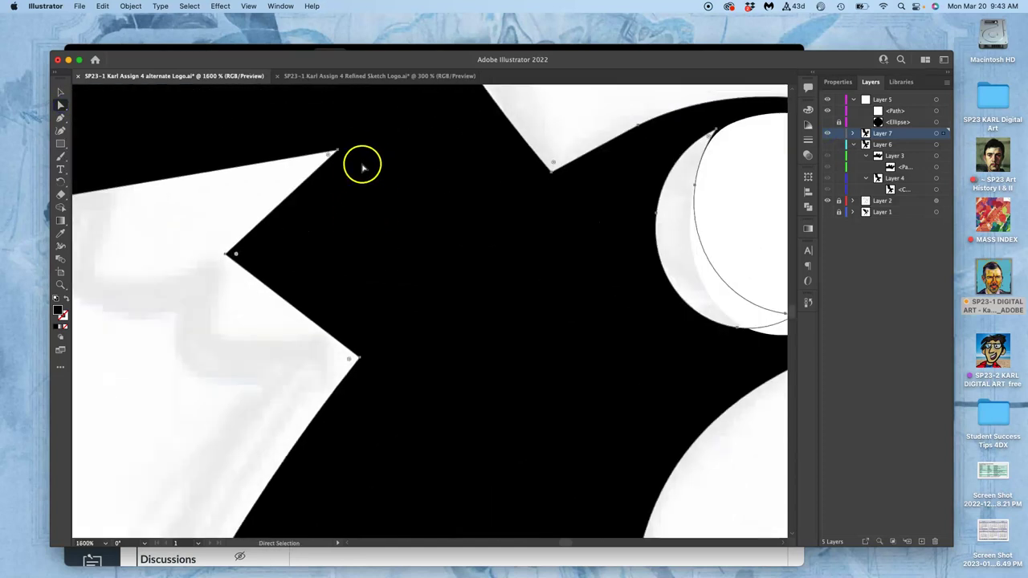
scroll(394, 211, up, 10)
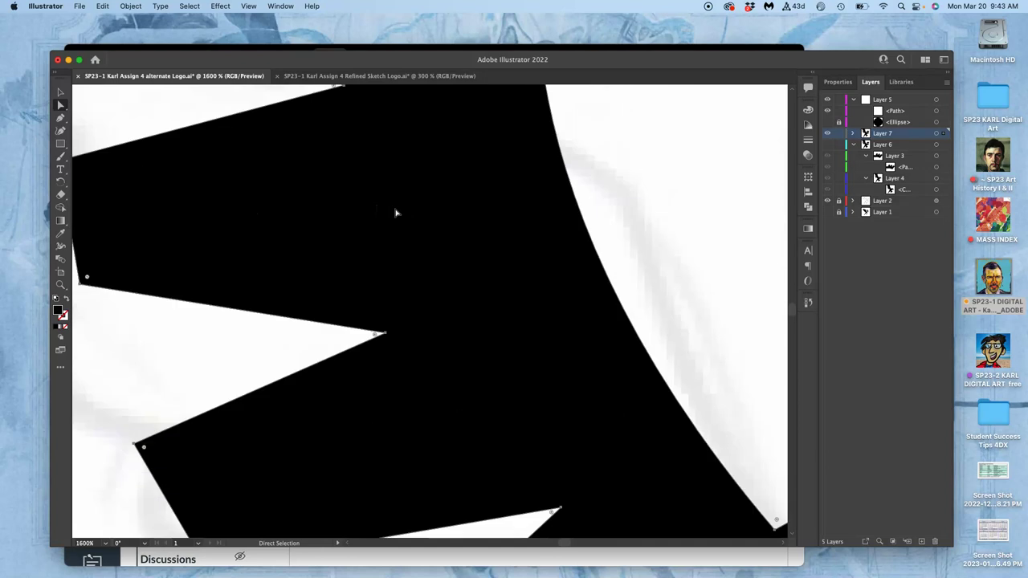
scroll(395, 212, up, 5)
Step: Zoom back to 300% and drag the crown's leftmost anchor to reshape its left notch
key(v)
key(super+minus)
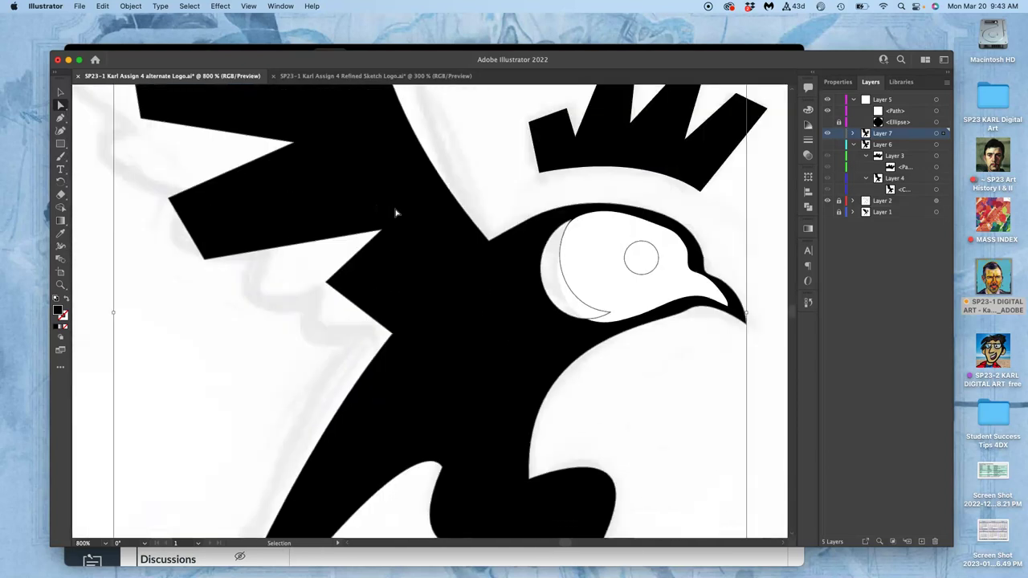
key(super+minus)
key(super+minus)
key(super+minus)
key(a)
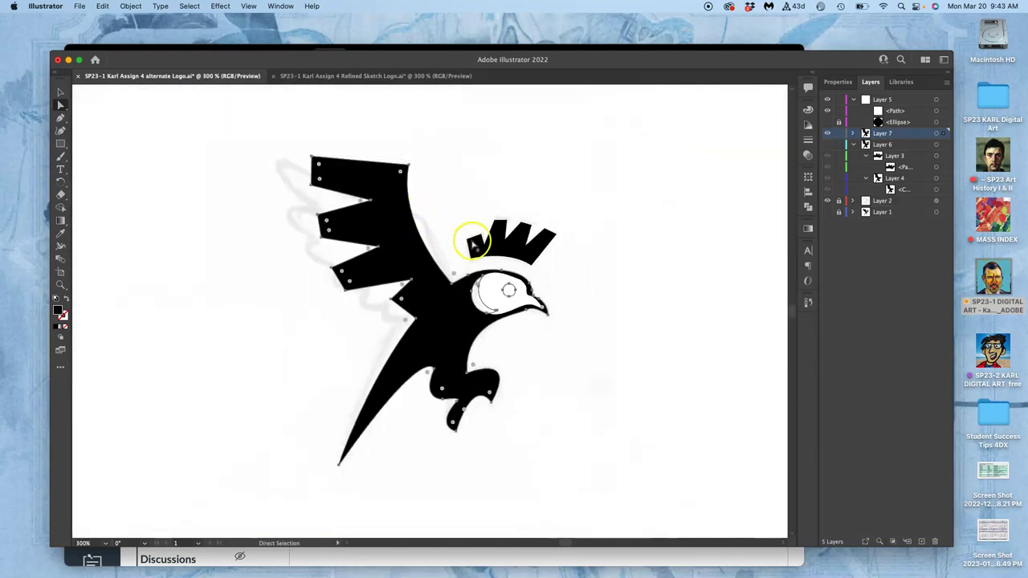
mouse_move(479, 245)
mouse_down()
mouse_move(495, 249)
mouse_move(506, 277)
mouse_move(478, 251)
mouse_move(468, 257)
mouse_up()
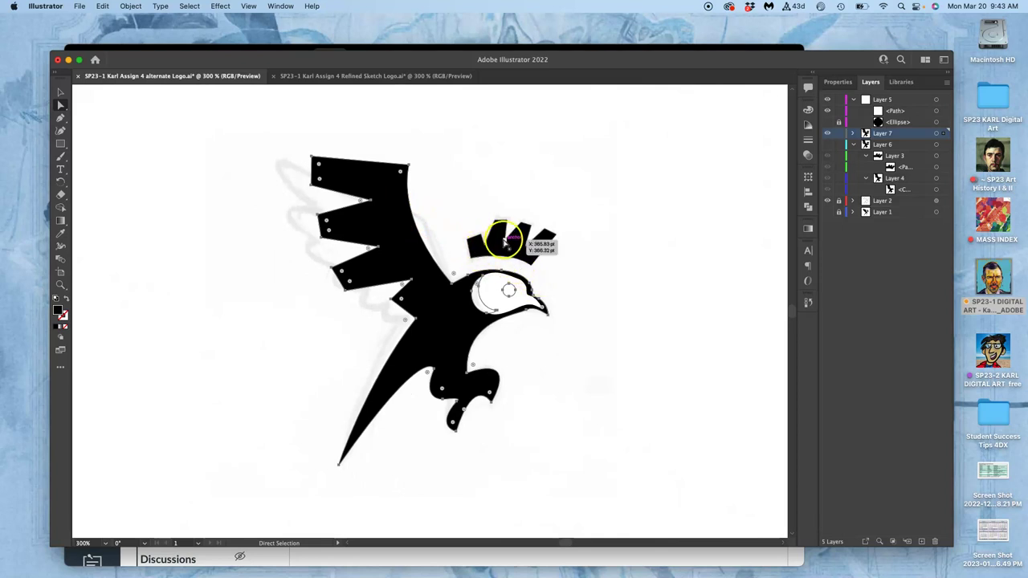
Step: Select the eye ellipse, hide it via Layer 5's eye icon, then switch to Refined Sketch Logo
click(519, 184)
click(492, 297)
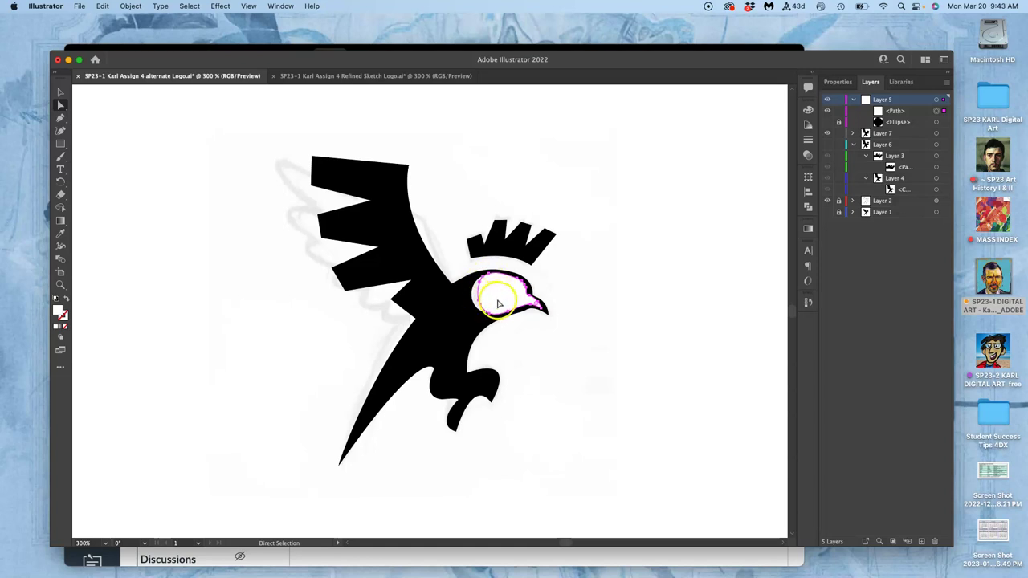
click(828, 99)
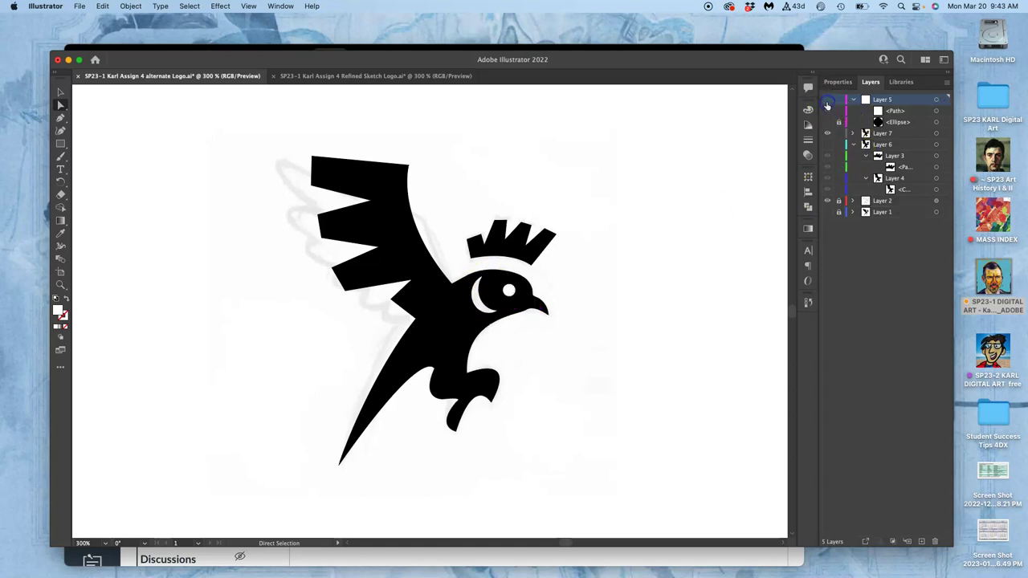
click(828, 101)
click(827, 101)
click(828, 101)
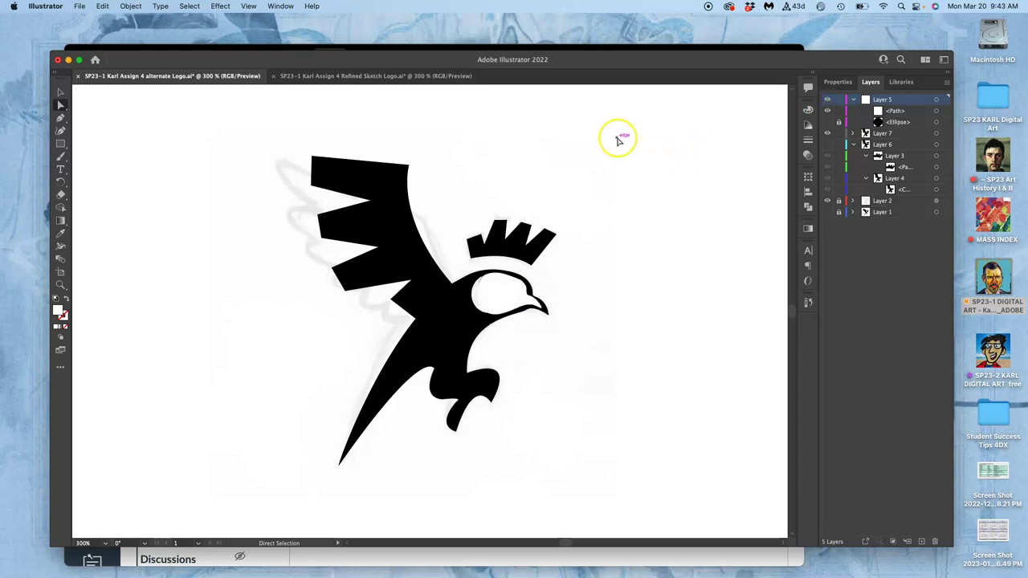
click(391, 77)
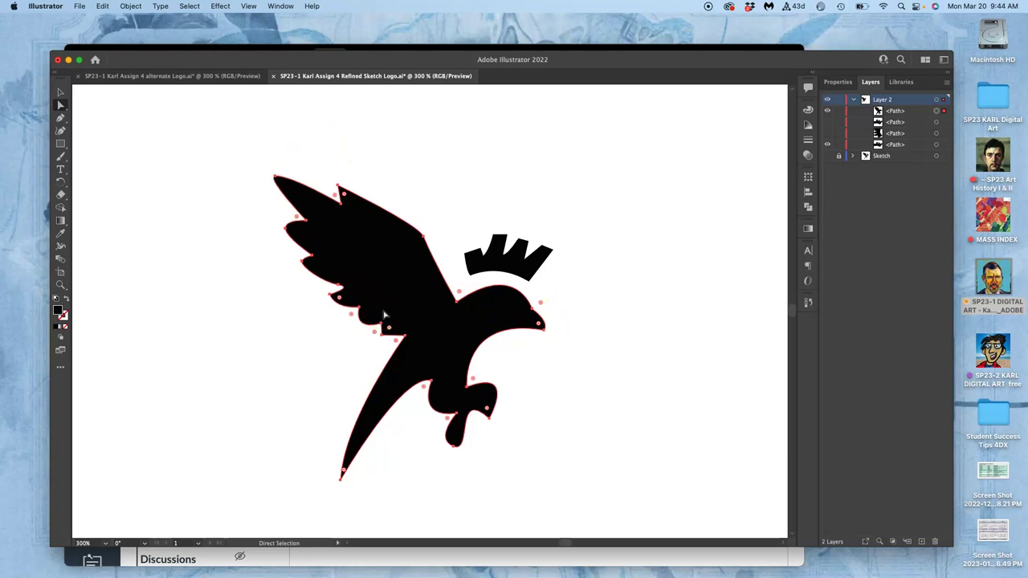
click(827, 133)
click(828, 110)
click(828, 111)
click(828, 134)
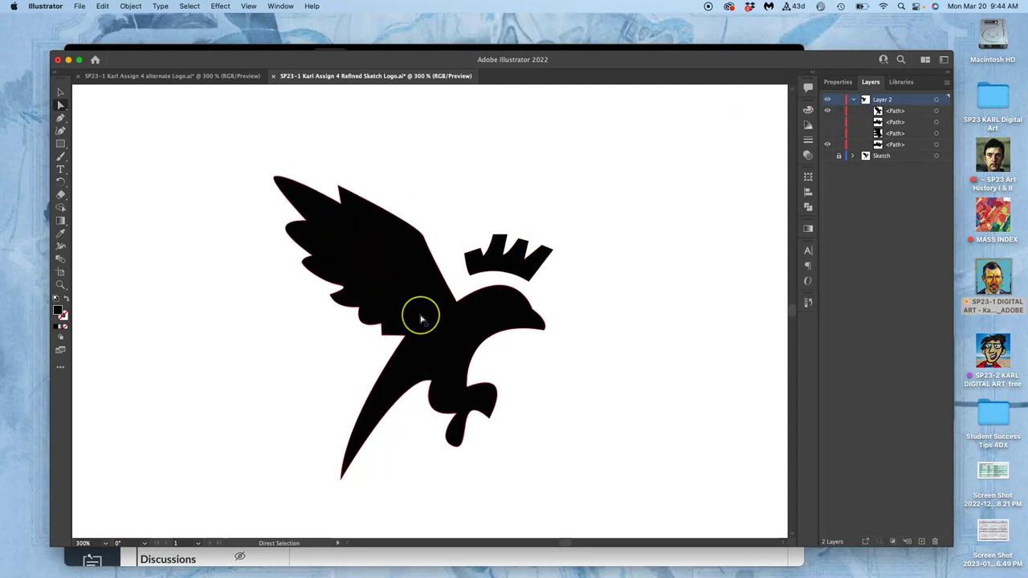
Step: Return to the alternate logo, zoom to 800% on the head, and select the white head shape
click(218, 77)
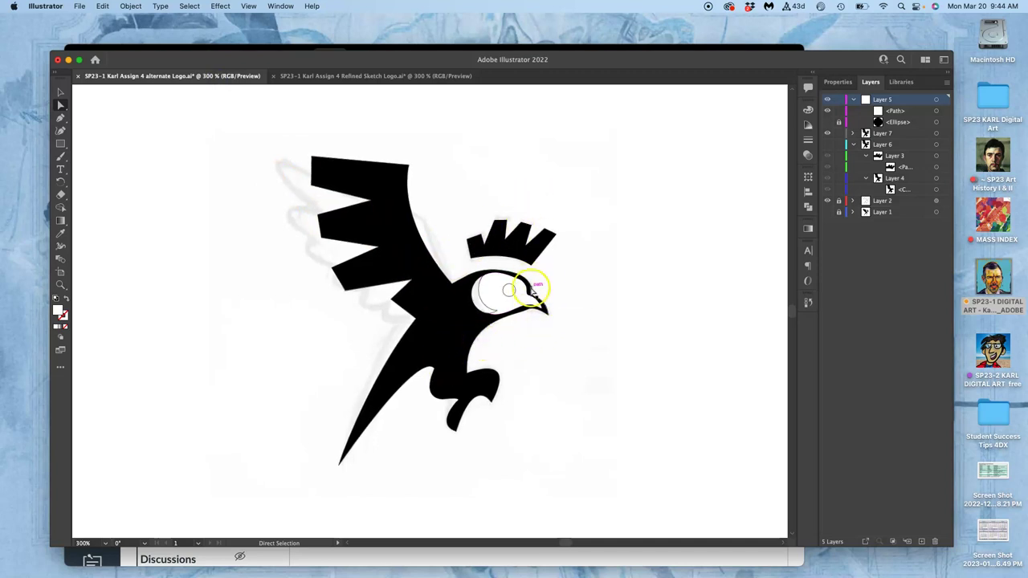
key(super+equal)
key(super+equal)
key(super+equal)
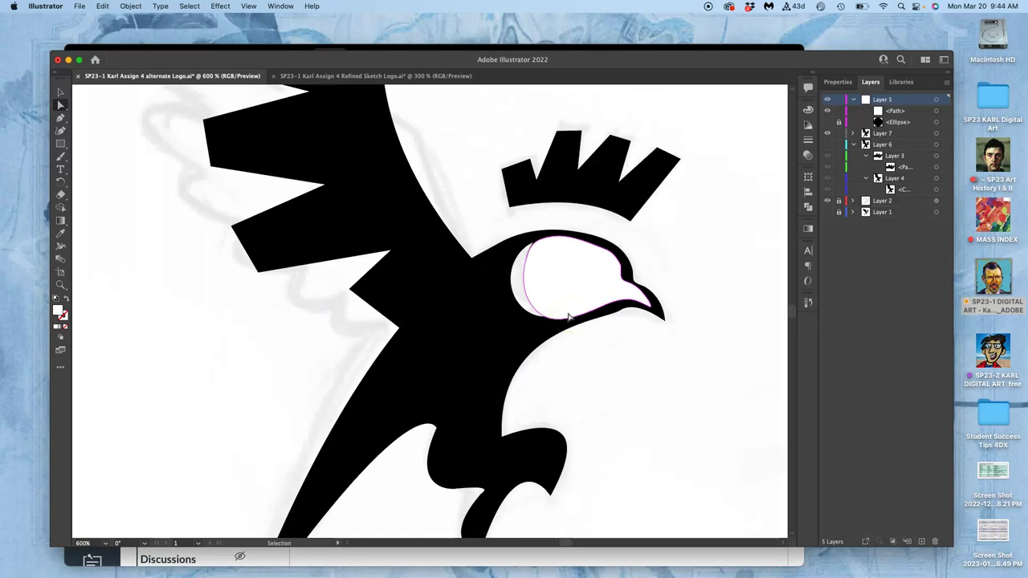
click(489, 198)
click(535, 370)
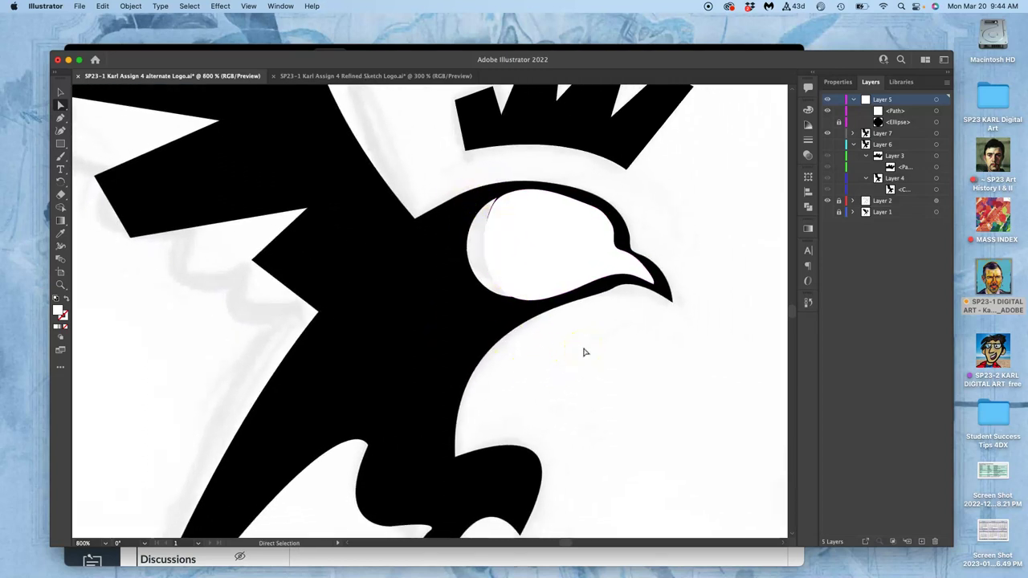
click(535, 219)
click(700, 184)
click(565, 238)
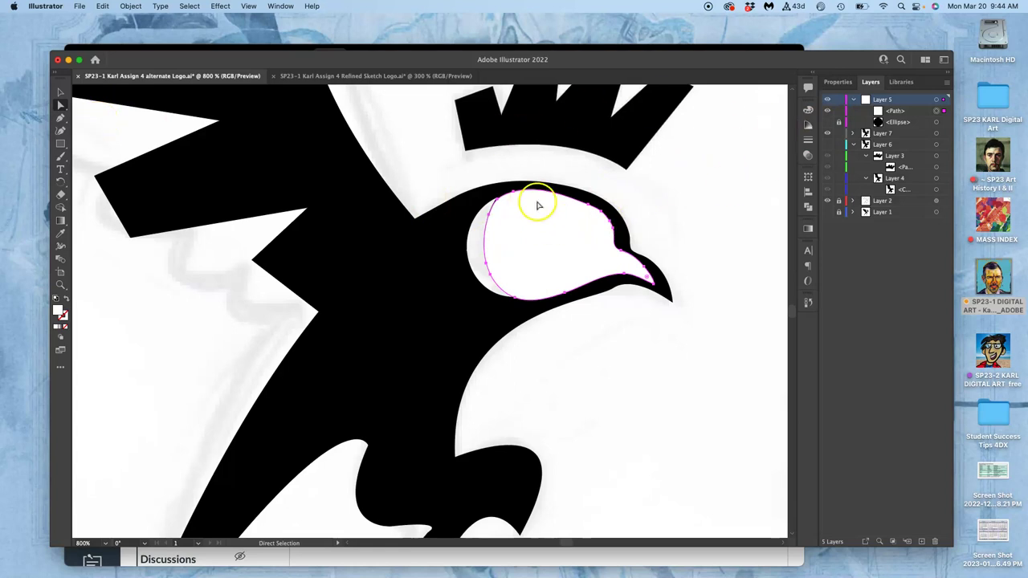
Step: Redraw the white head's left edge with the Pencil Tool, then smooth its outline with the Smooth Tool
click(61, 158)
click(93, 183)
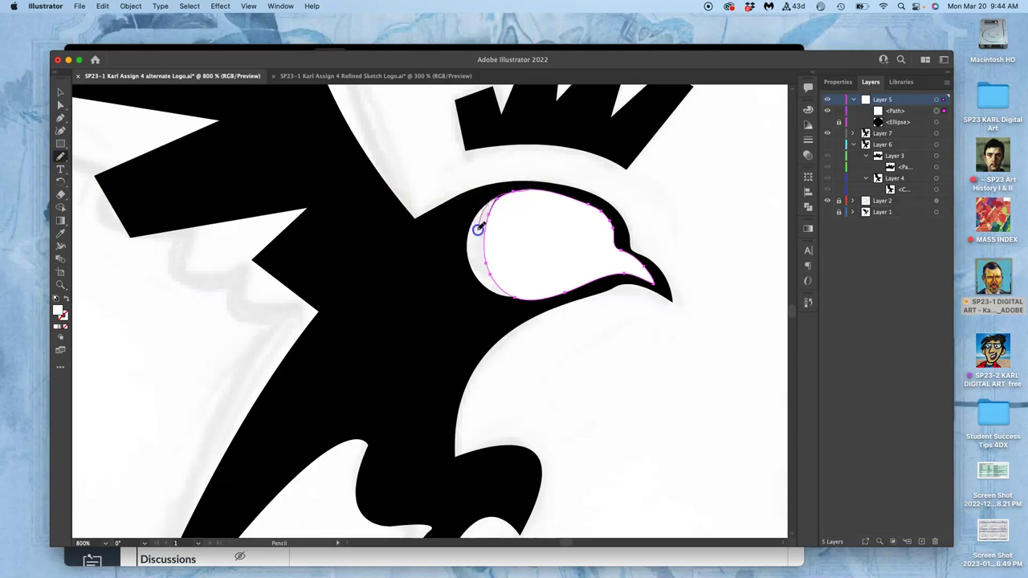
drag(488, 269, 489, 271)
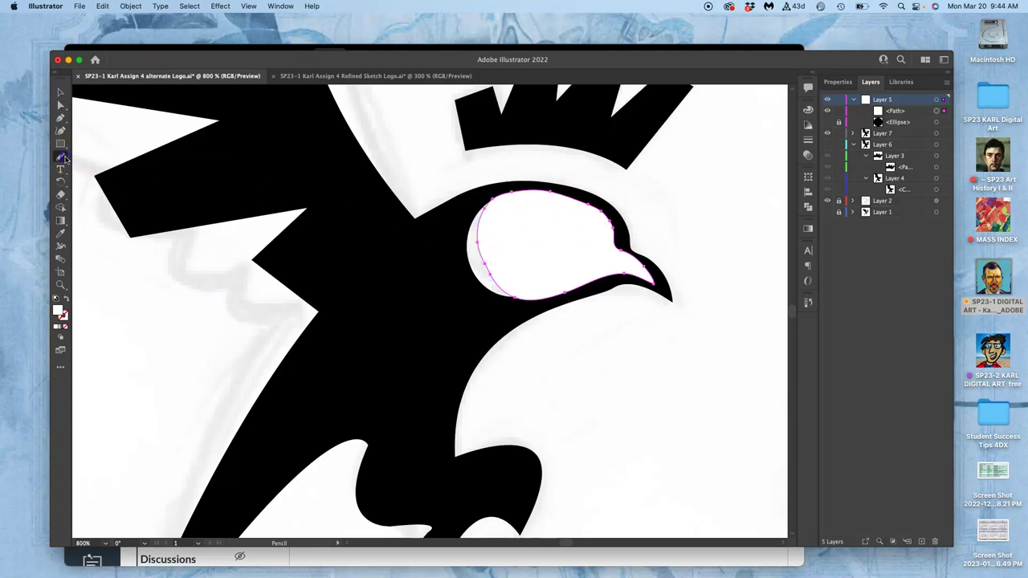
drag(60, 157, 99, 195)
mouse_move(562, 184)
mouse_down()
mouse_move(510, 190)
mouse_move(553, 190)
mouse_move(590, 207)
mouse_up()
mouse_move(620, 238)
mouse_down()
mouse_move(485, 342)
mouse_move(493, 355)
mouse_move(567, 356)
mouse_move(566, 289)
mouse_move(489, 173)
mouse_up()
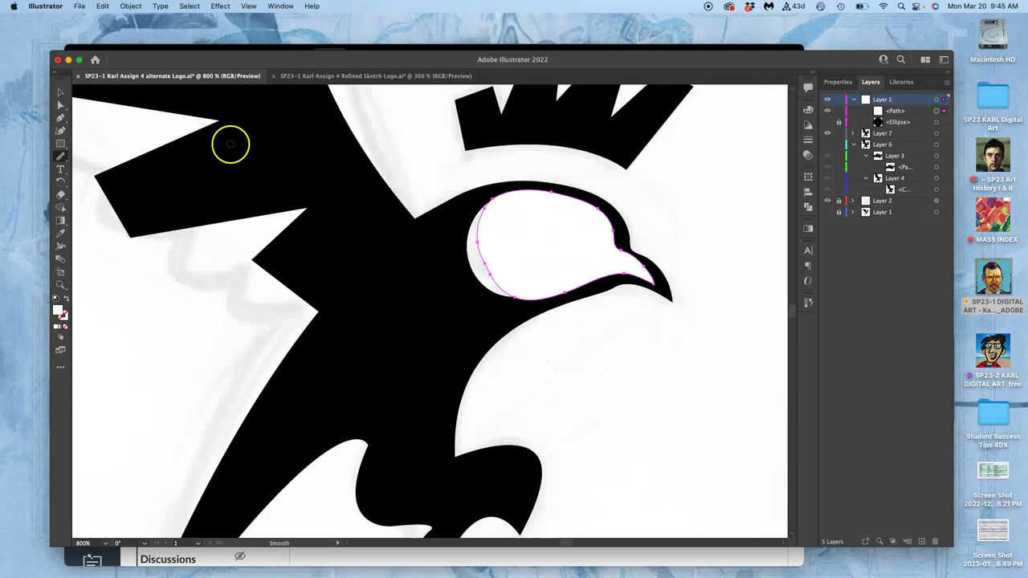
Step: With Direct Selection, nudge the white head's left edge and reshape the black body contour beside the beak
click(60, 105)
click(432, 234)
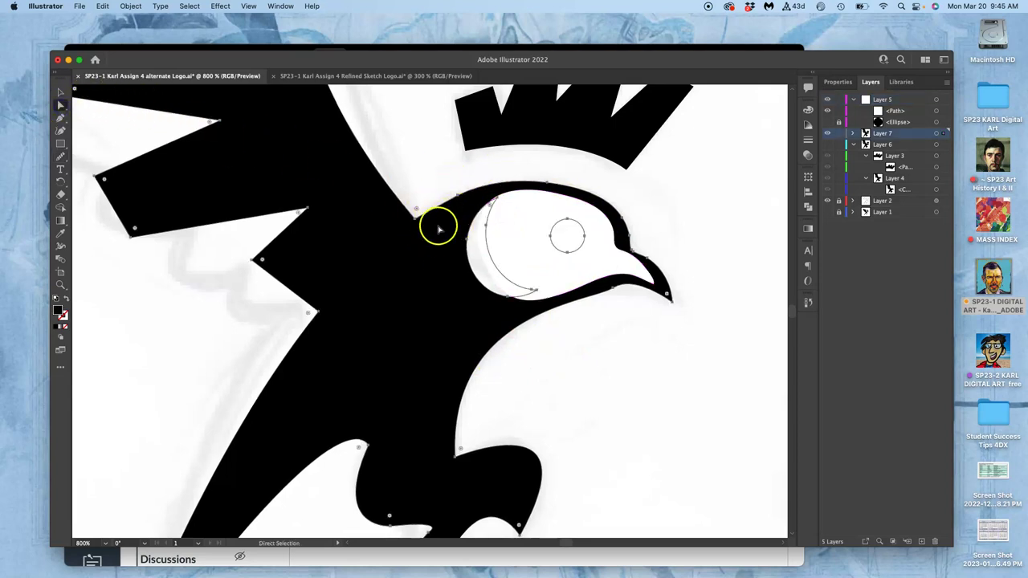
click(519, 220)
drag(477, 213, 467, 209)
click(466, 209)
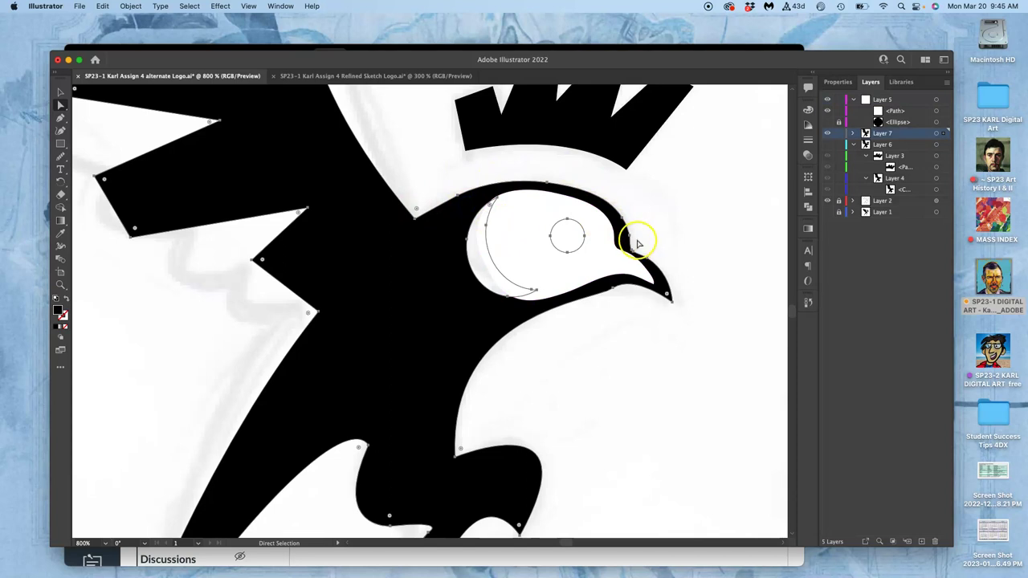
drag(631, 233, 628, 237)
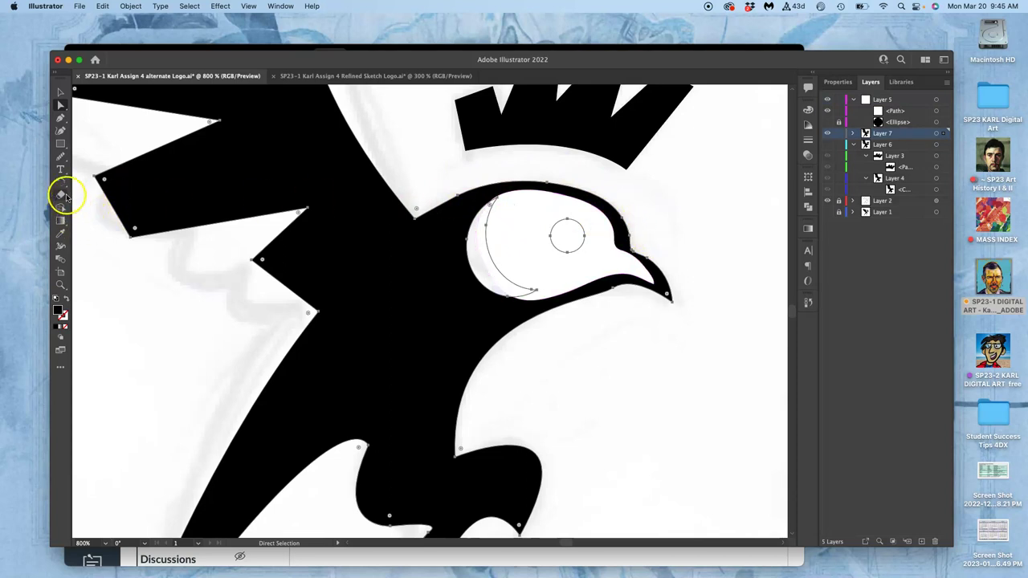
Step: Smooth the black body's contour along the top and underside of the beak to its tip
click(61, 158)
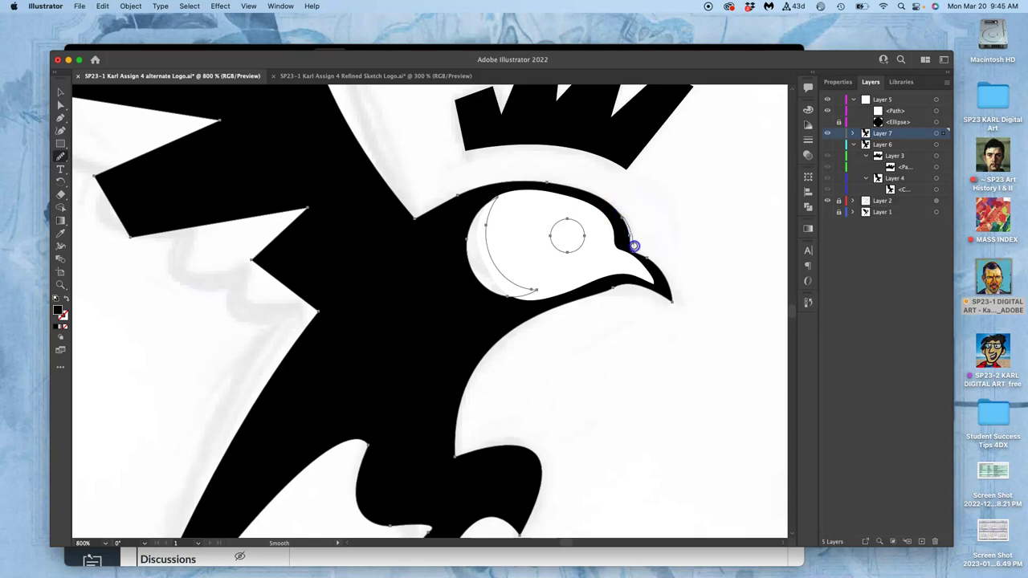
drag(663, 272, 666, 274)
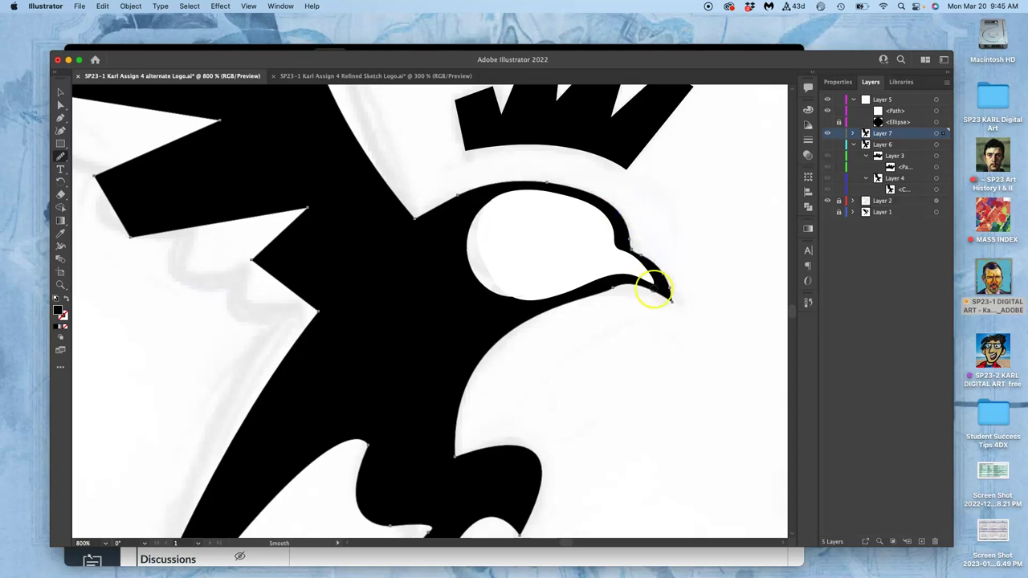
mouse_move(604, 293)
mouse_down()
mouse_move(542, 347)
mouse_move(607, 320)
mouse_up()
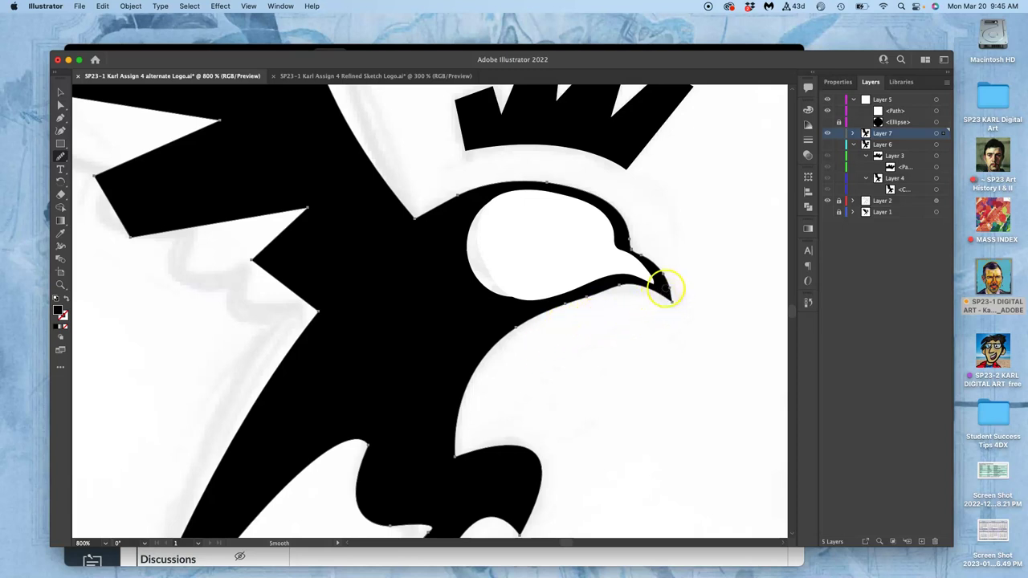
drag(664, 284, 648, 247)
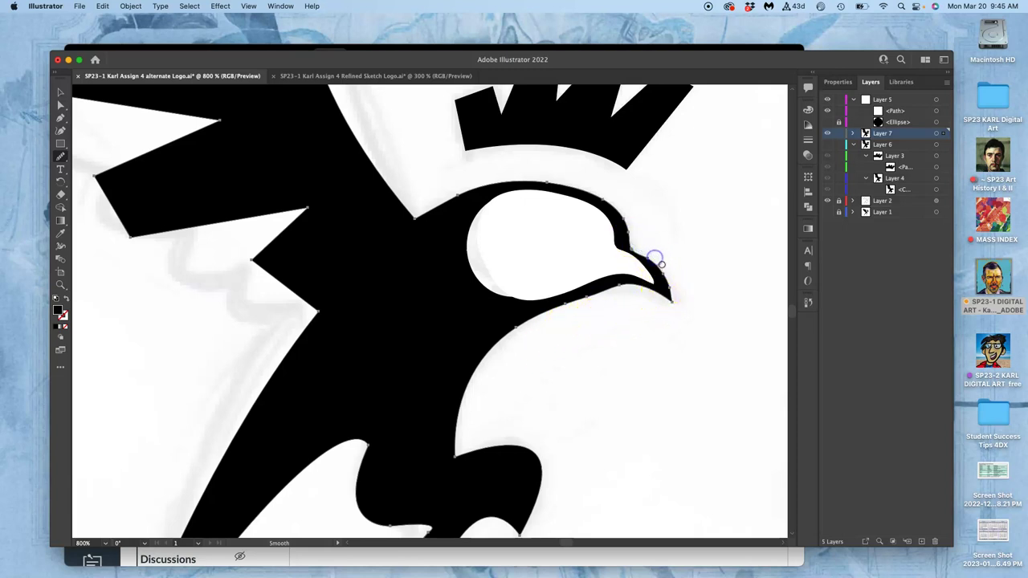
mouse_move(484, 247)
mouse_down()
mouse_move(654, 217)
mouse_move(671, 311)
mouse_up()
click(60, 158)
click(110, 181)
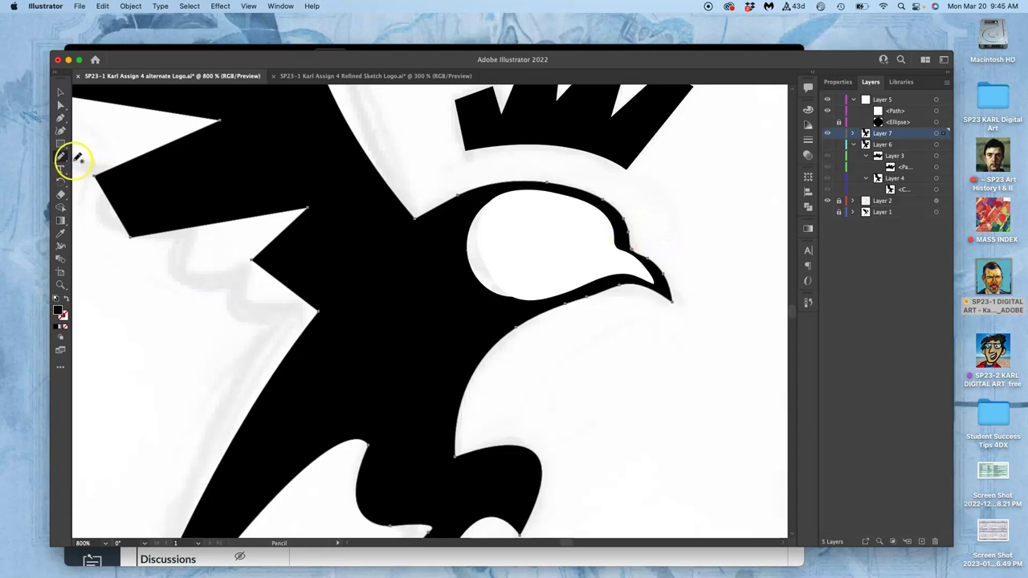
Step: Confirm the Pencil Tool Options and redraw the beak tip into a shorter, cleaner hooked point
double_click(61, 159)
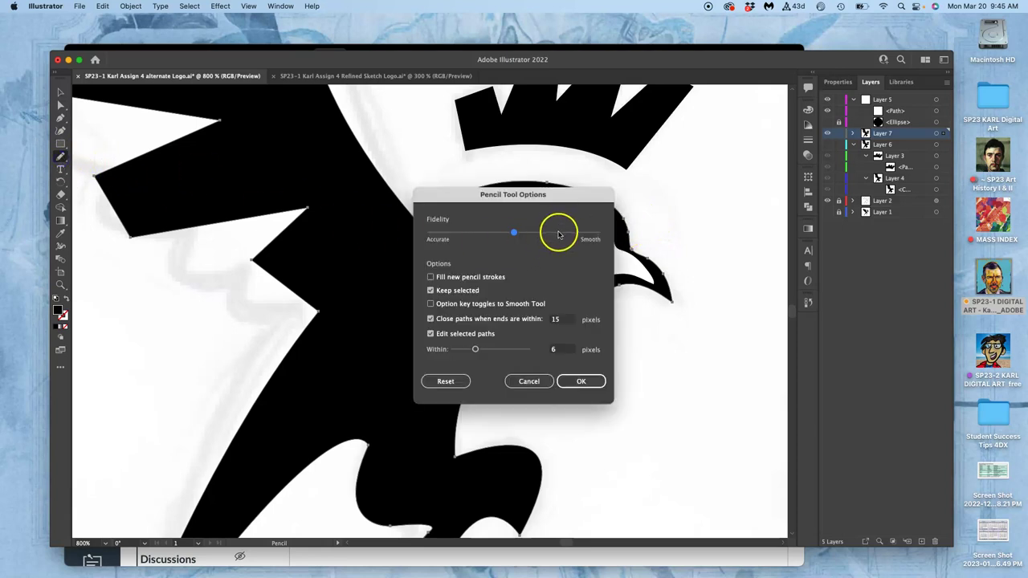
click(592, 382)
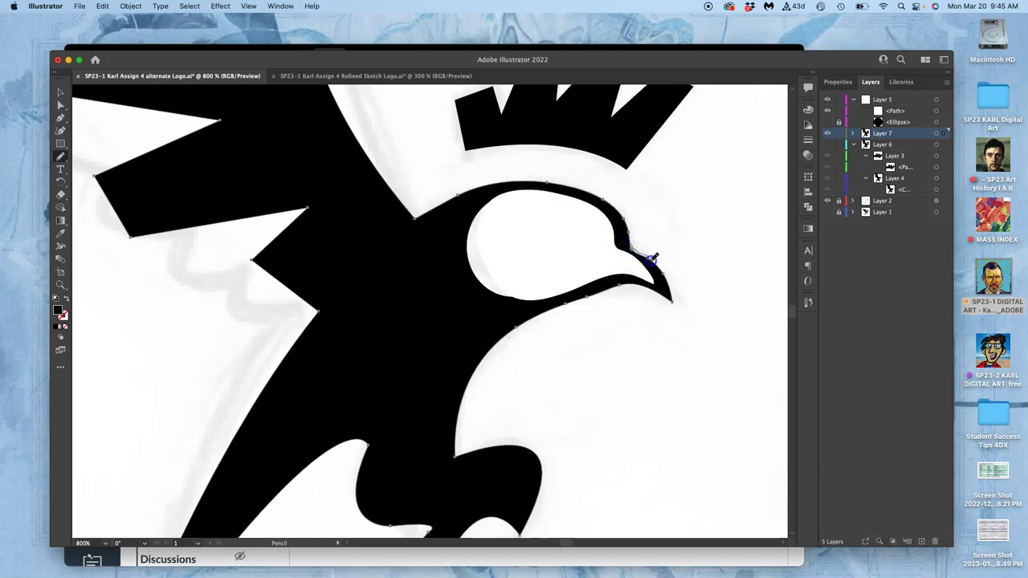
drag(661, 296, 659, 294)
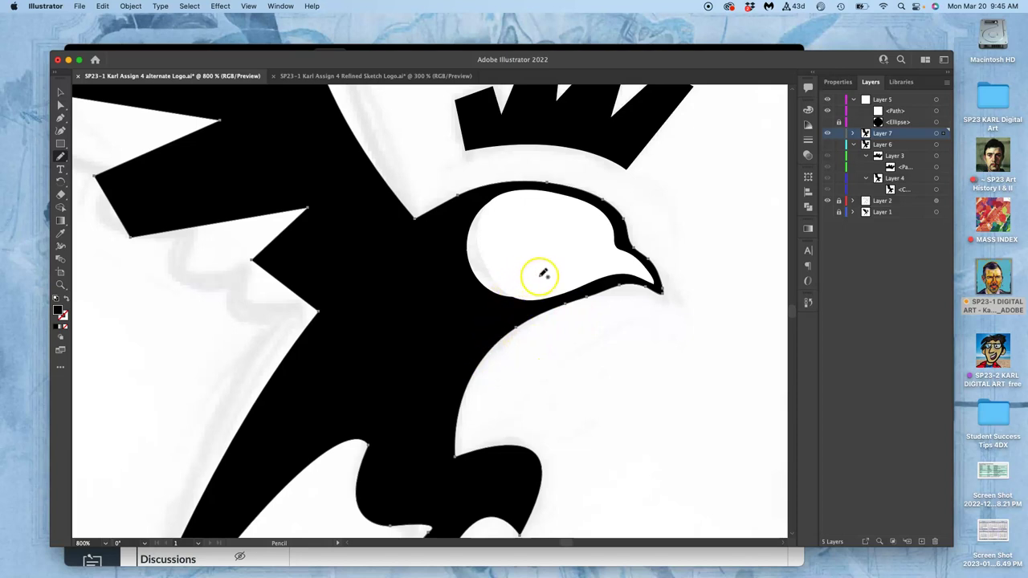
click(61, 105)
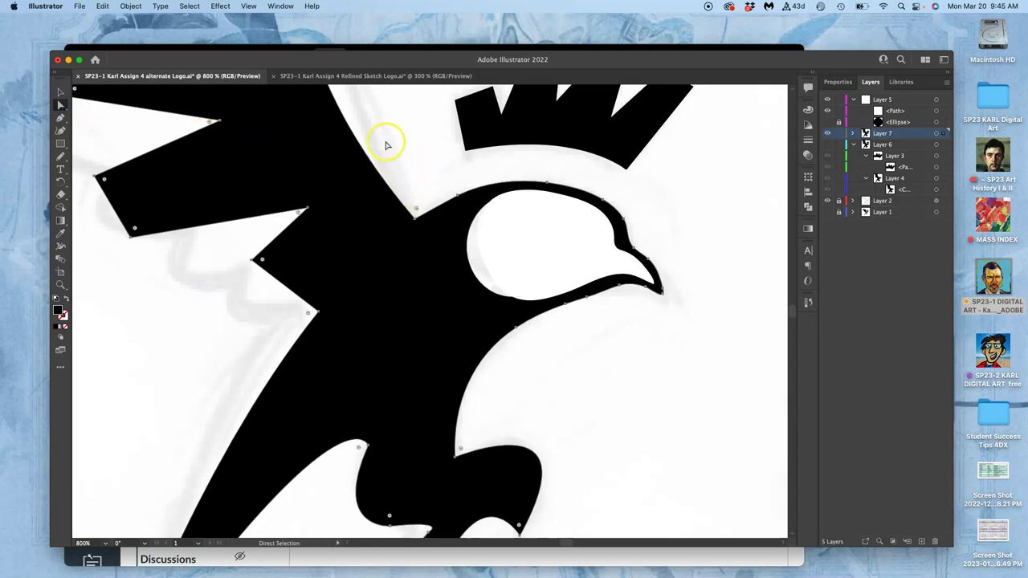
Step: Pencil the white eye's left edge into one clean outline, then hide Layer 5 to reveal the crescent eye
click(569, 239)
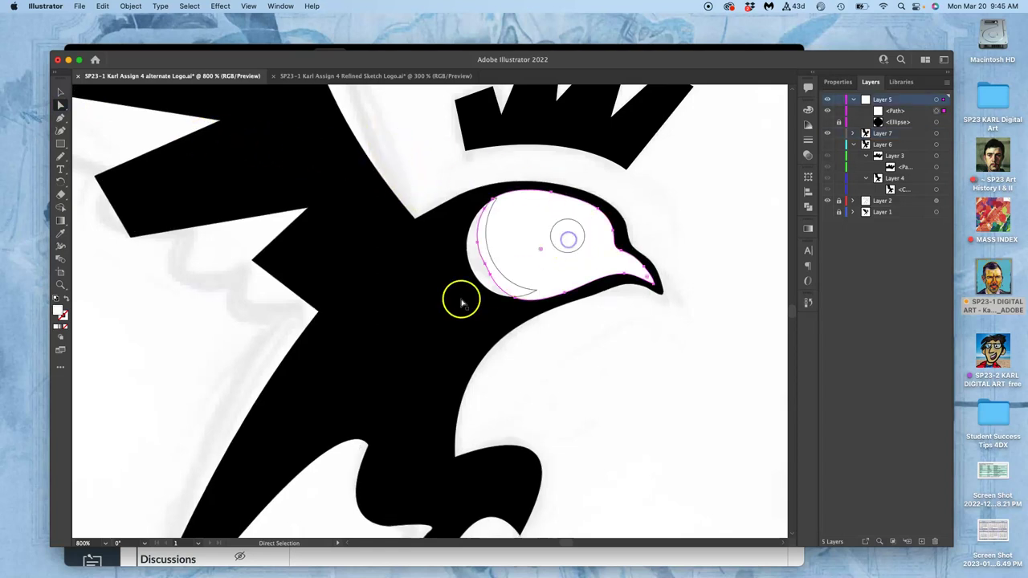
click(60, 156)
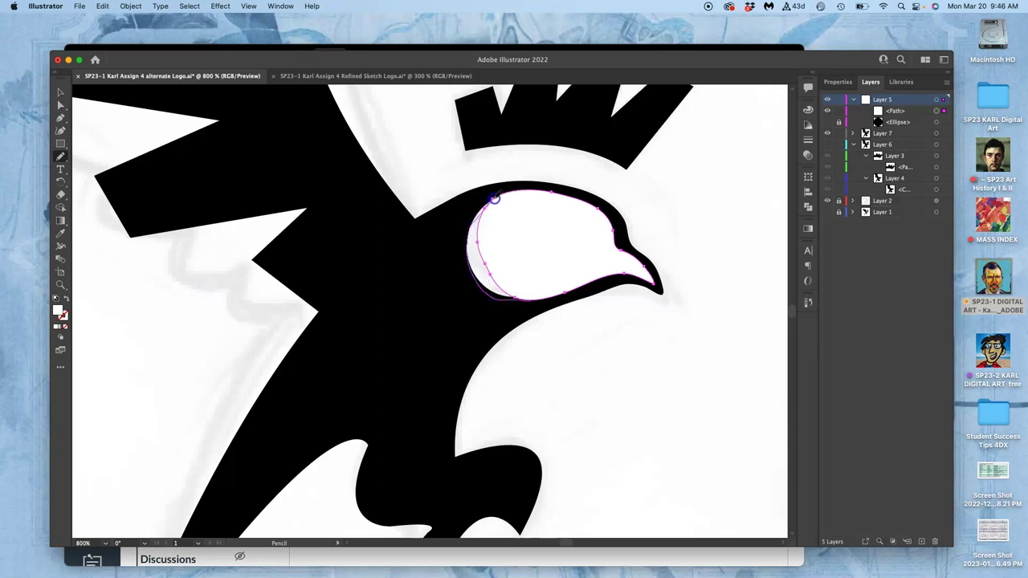
drag(506, 191, 508, 192)
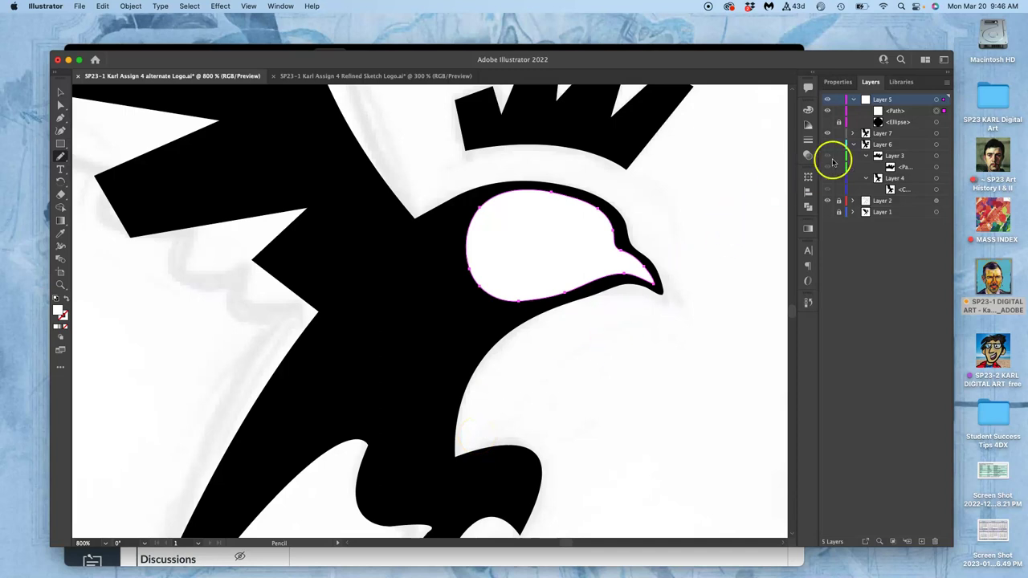
click(827, 98)
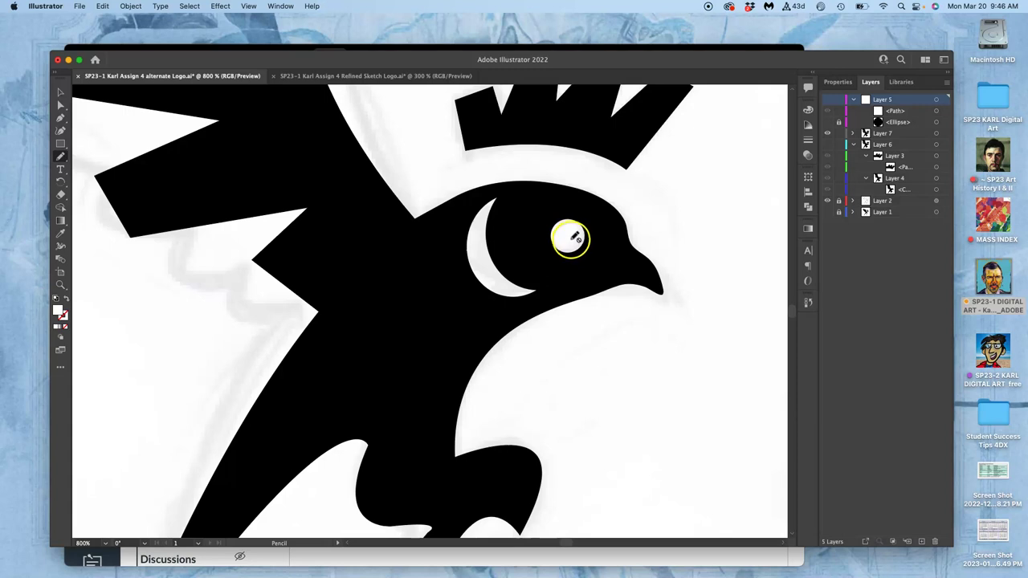
Step: Add a new top layer and draw a small circle over the bird's eye
click(920, 542)
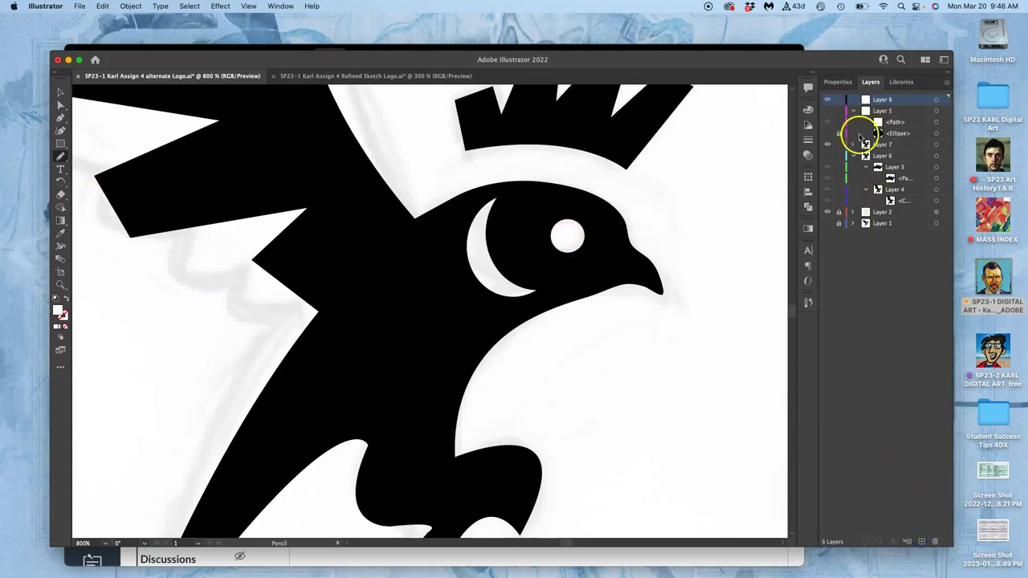
click(61, 143)
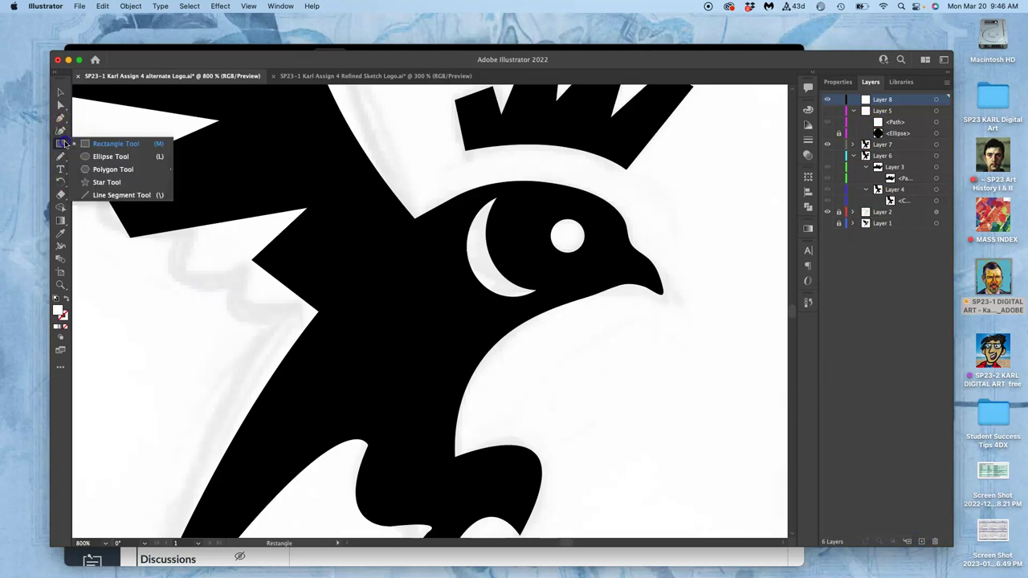
click(110, 156)
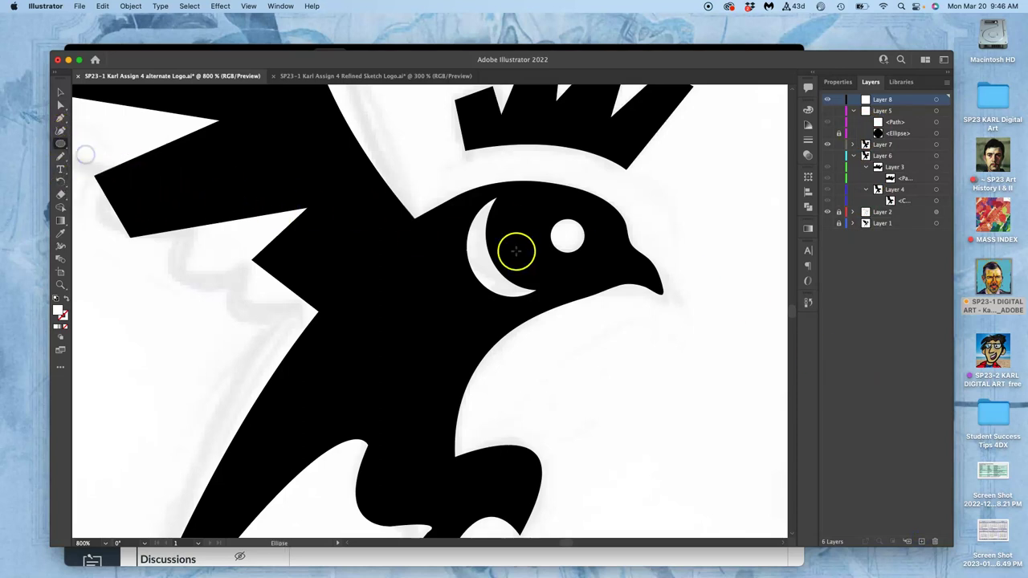
click(550, 221)
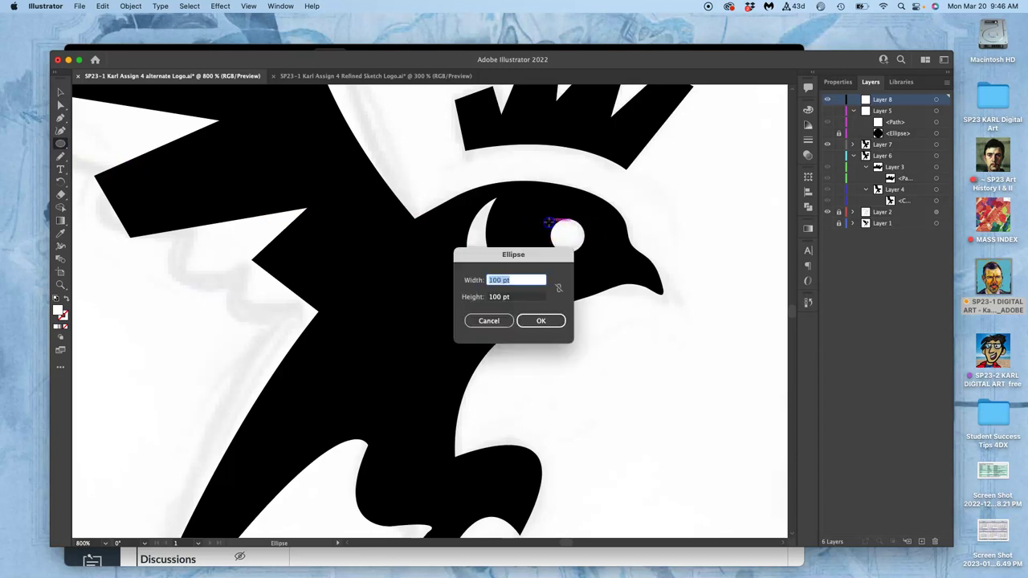
click(489, 320)
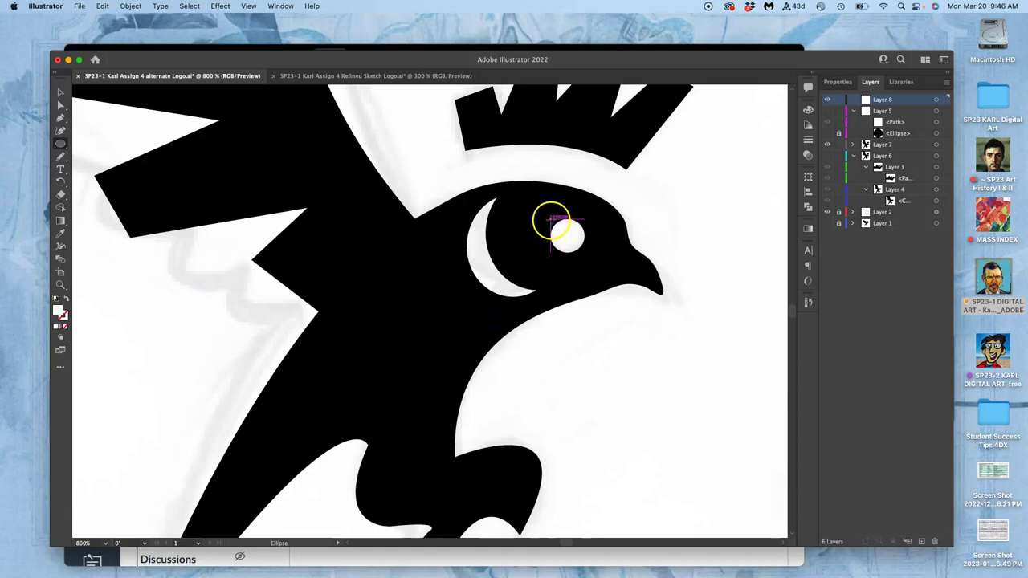
drag(554, 219, 580, 255)
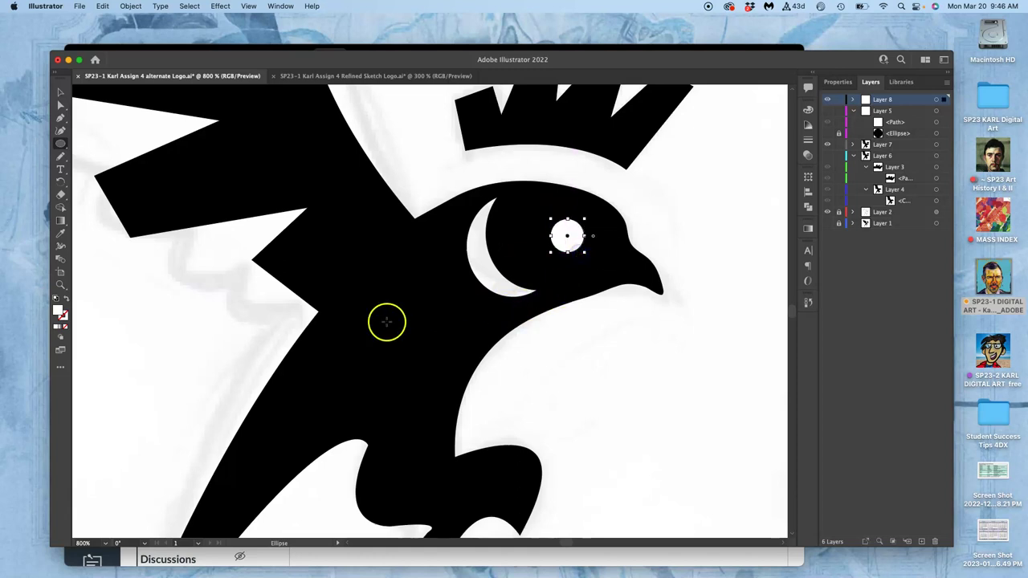
Step: Give the eye circle a black 000000 fill
double_click(59, 313)
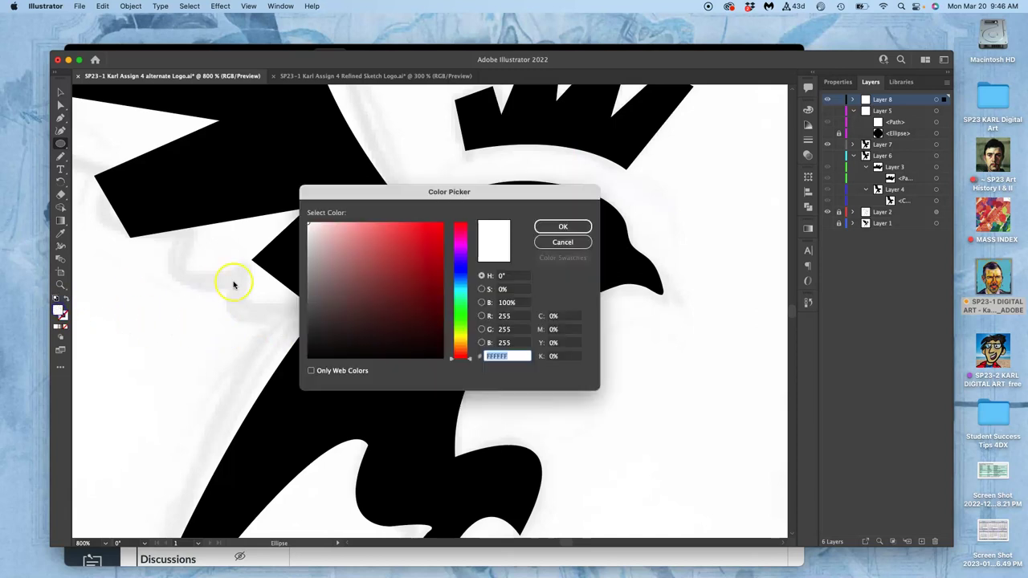
text(000000)
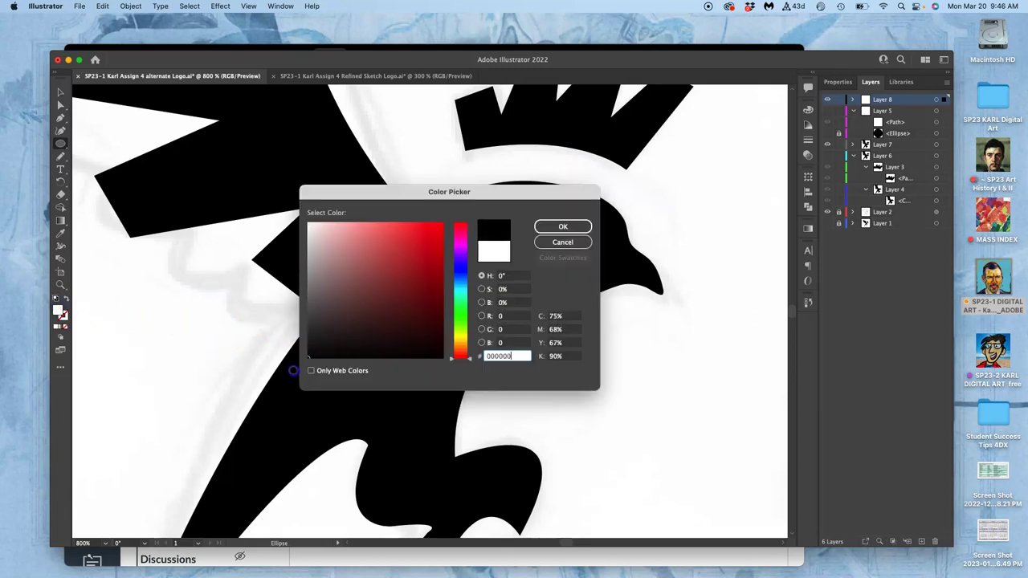
click(559, 227)
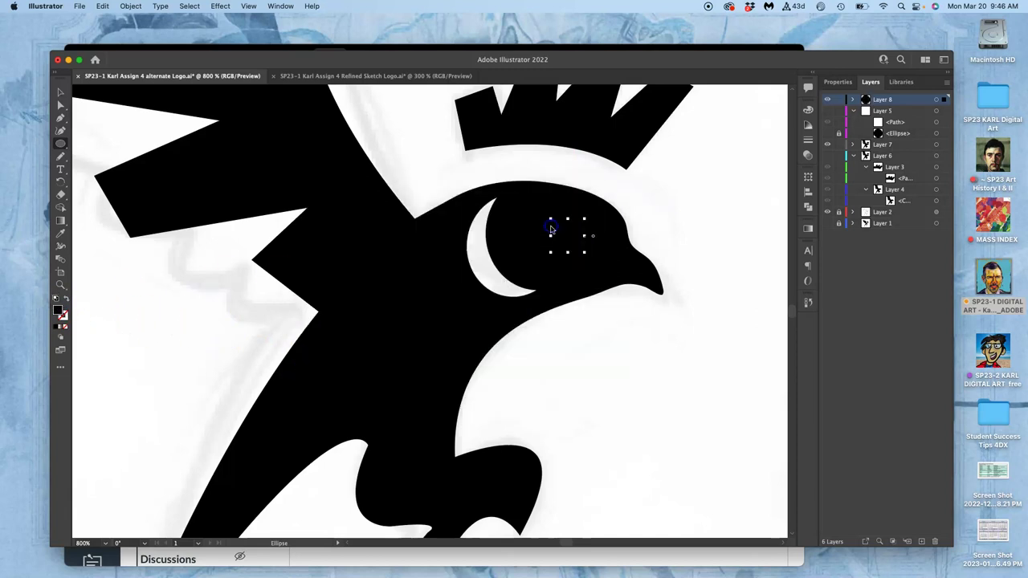
click(68, 300)
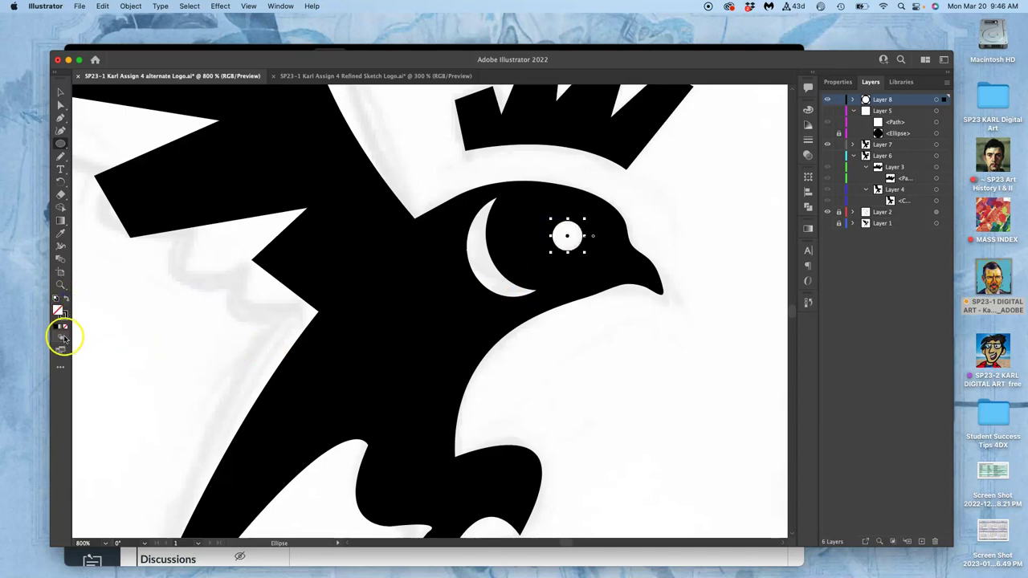
click(67, 299)
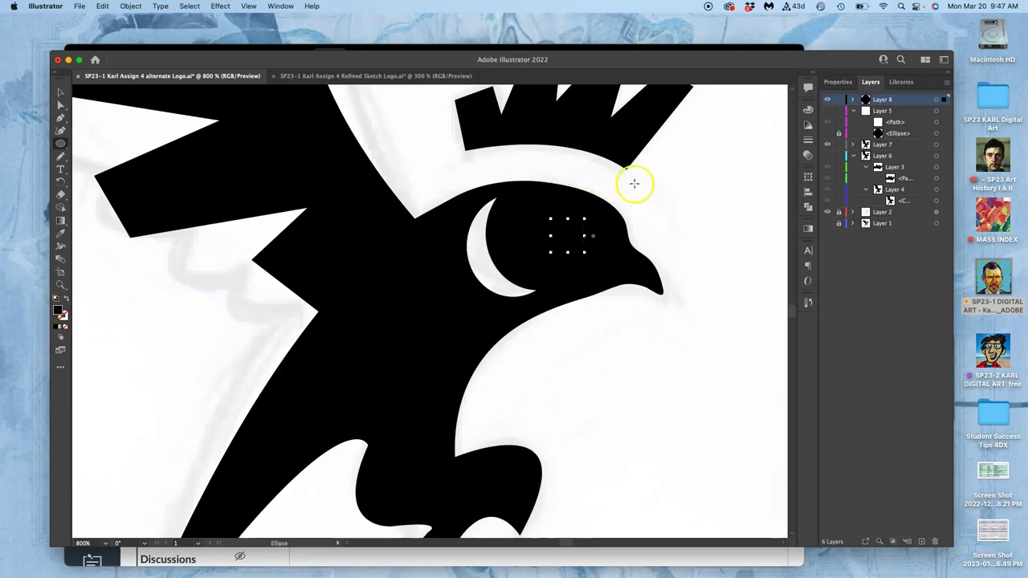
click(61, 106)
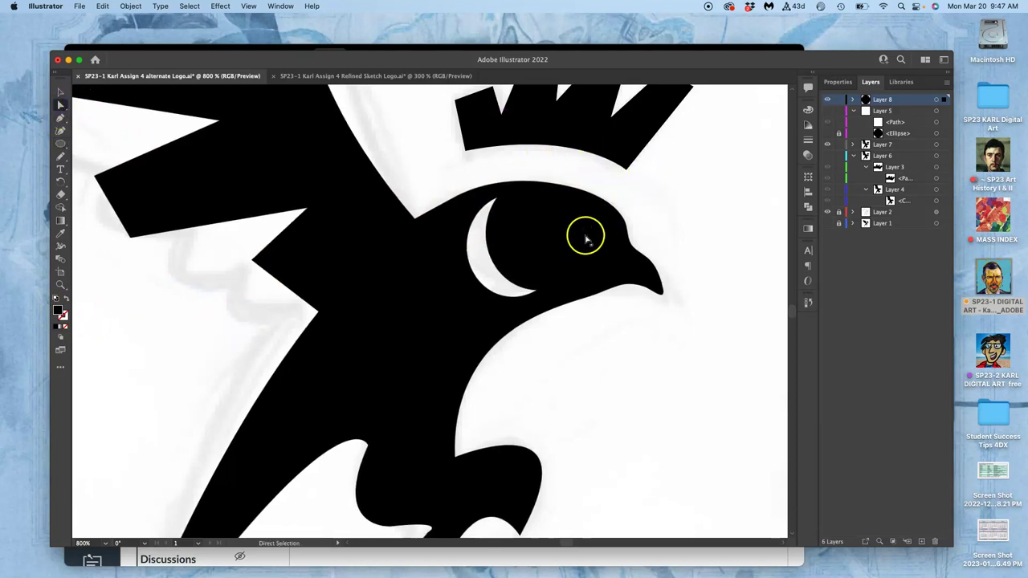
Step: Turn the white head layer back on and zoom out to 300% to see the full logo
click(831, 102)
click(831, 102)
click(831, 102)
click(831, 102)
click(828, 99)
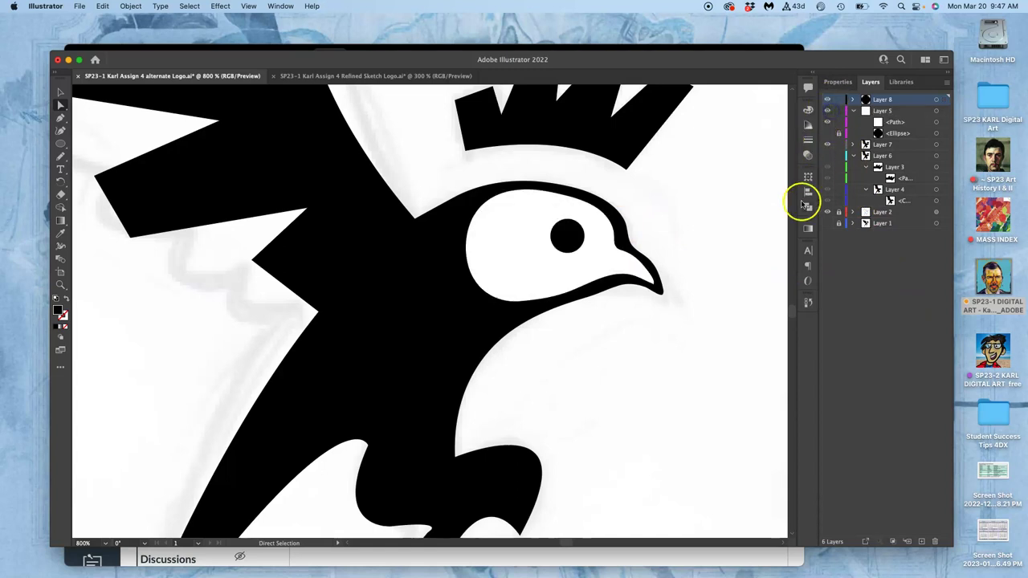
key(super+minus)
key(super+minus)
key(super+minus)
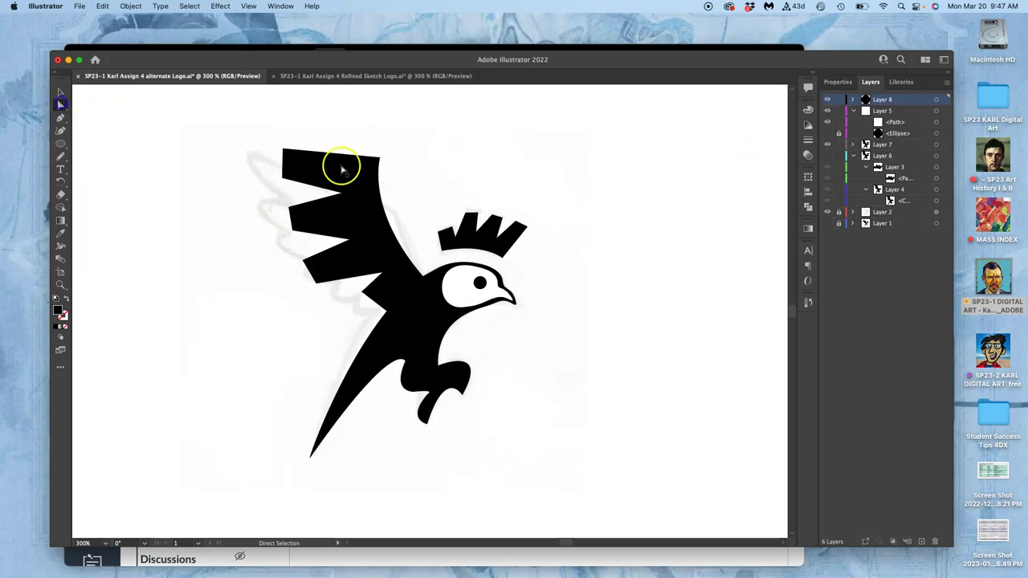
Step: Select the bird's body shape and copy it
click(375, 223)
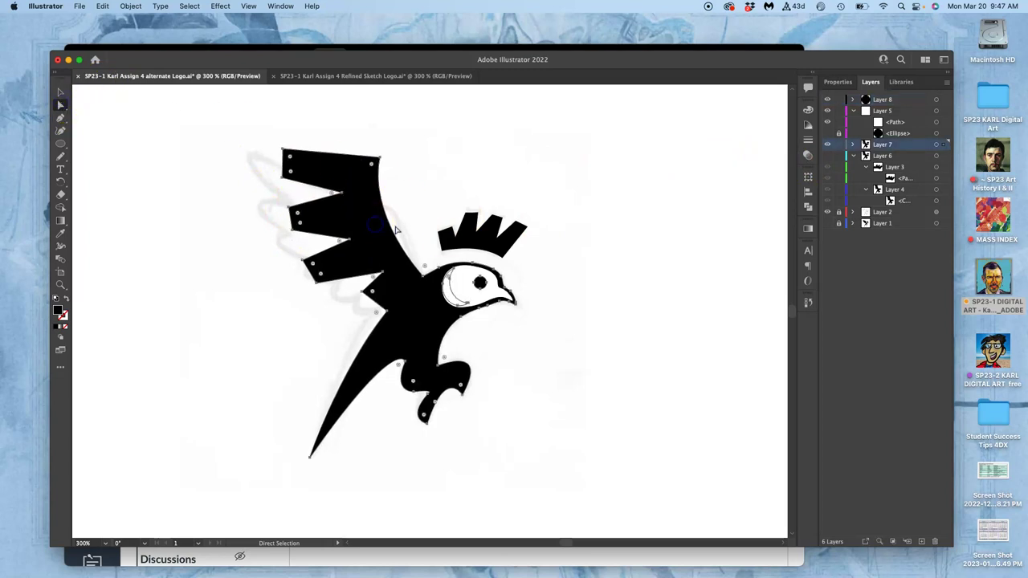
click(827, 144)
click(827, 144)
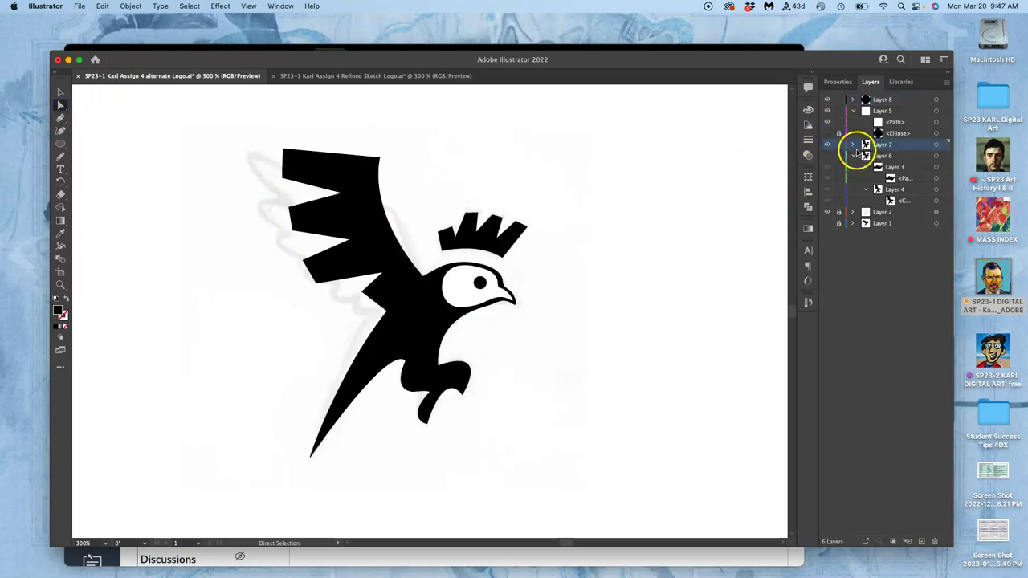
click(364, 234)
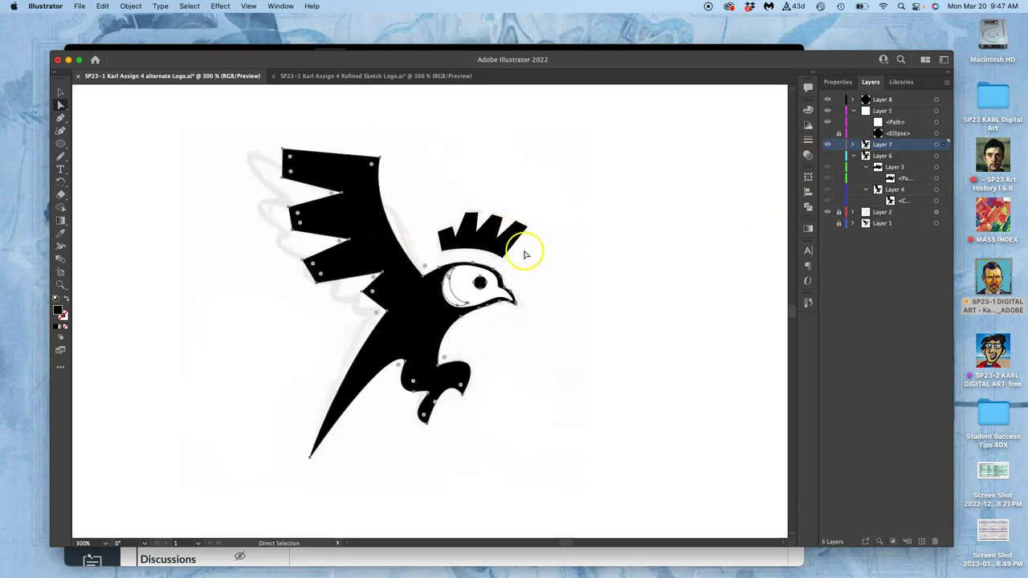
click(102, 5)
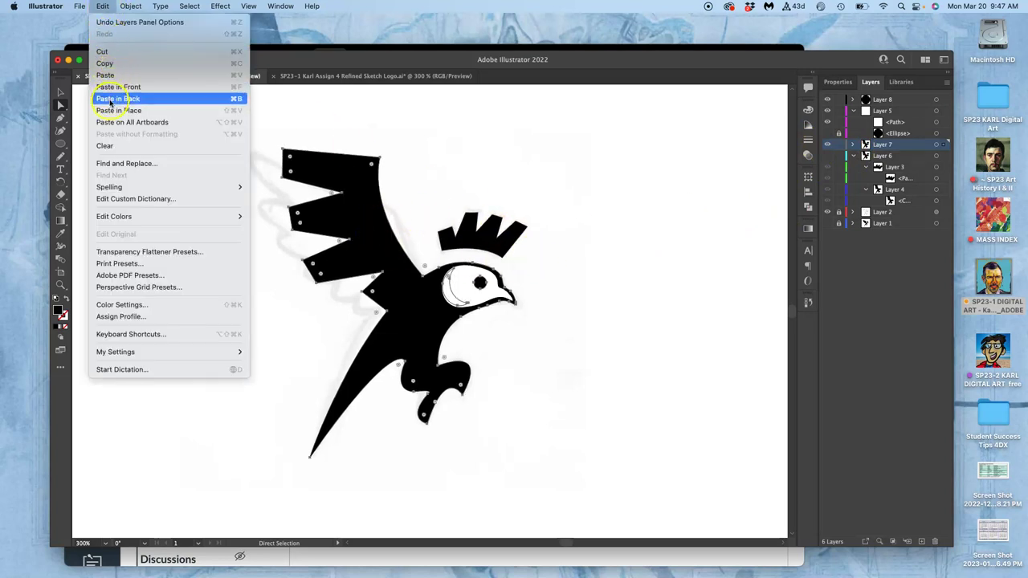
click(108, 64)
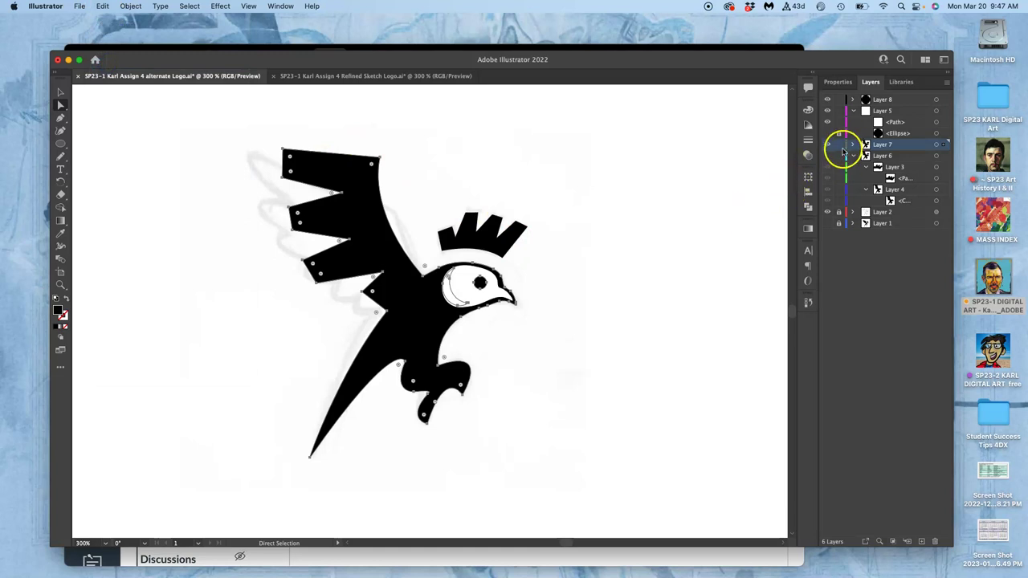
Step: Add a new layer, lock the bird and head layers, and paste the copy in place
click(921, 543)
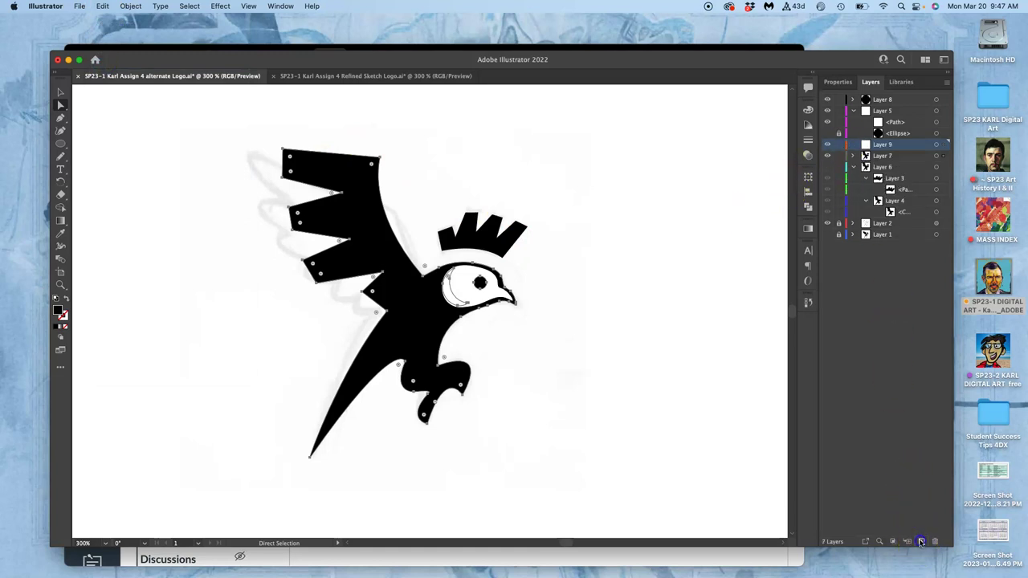
click(839, 156)
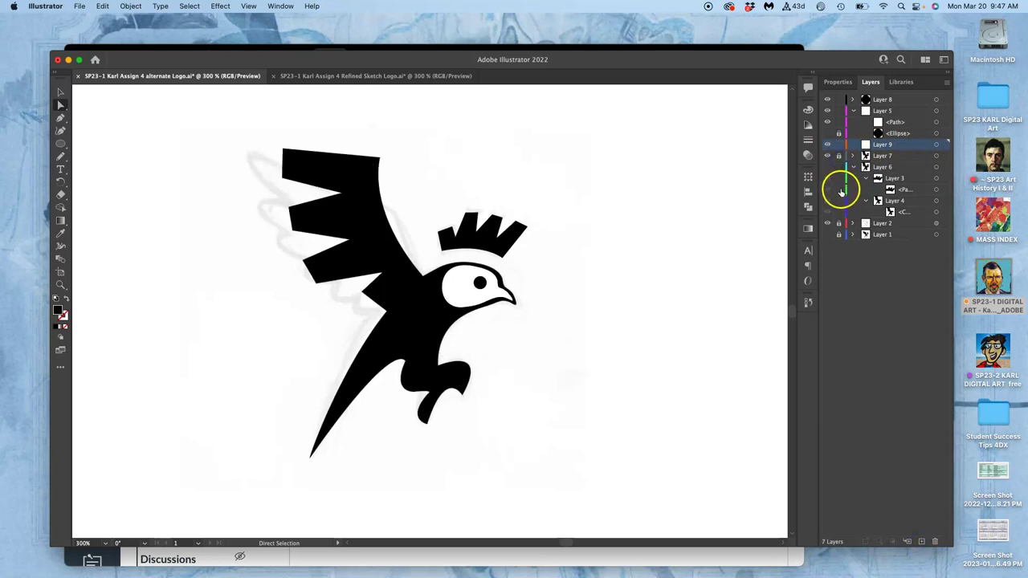
click(838, 110)
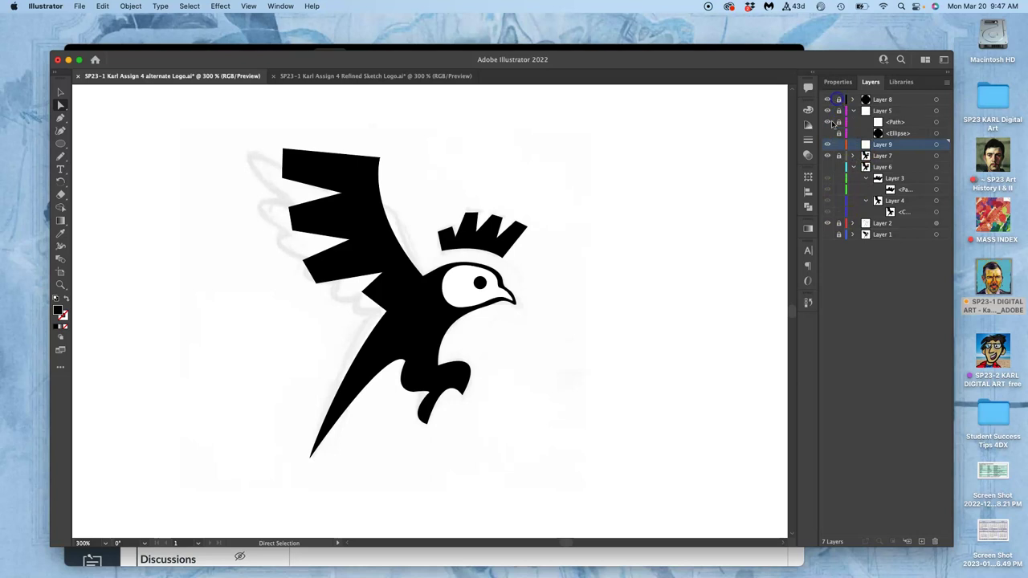
click(936, 144)
click(103, 6)
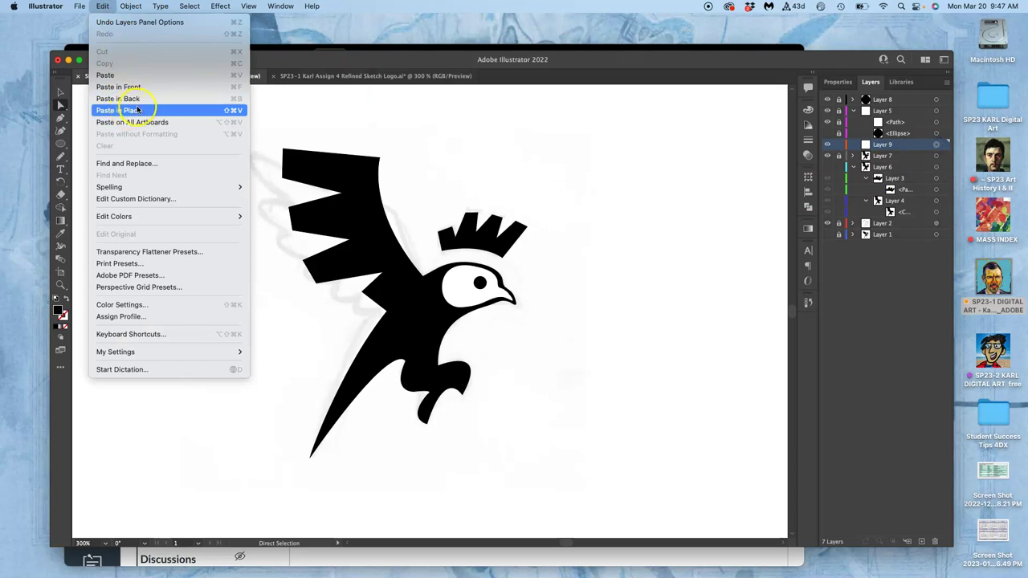
click(136, 110)
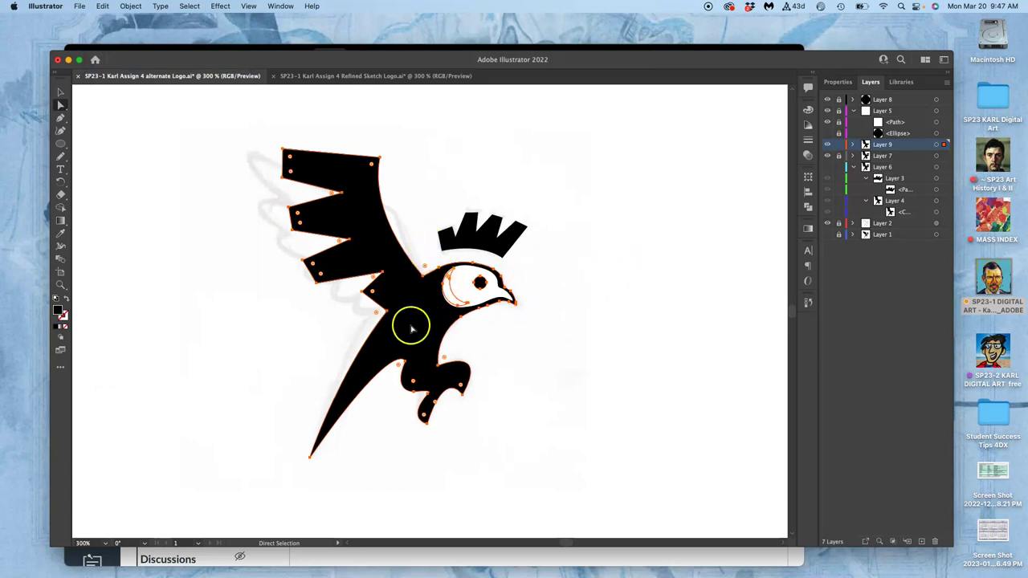
Step: Hide the original crowned layer and target the new copy layer
click(828, 156)
click(829, 156)
click(828, 144)
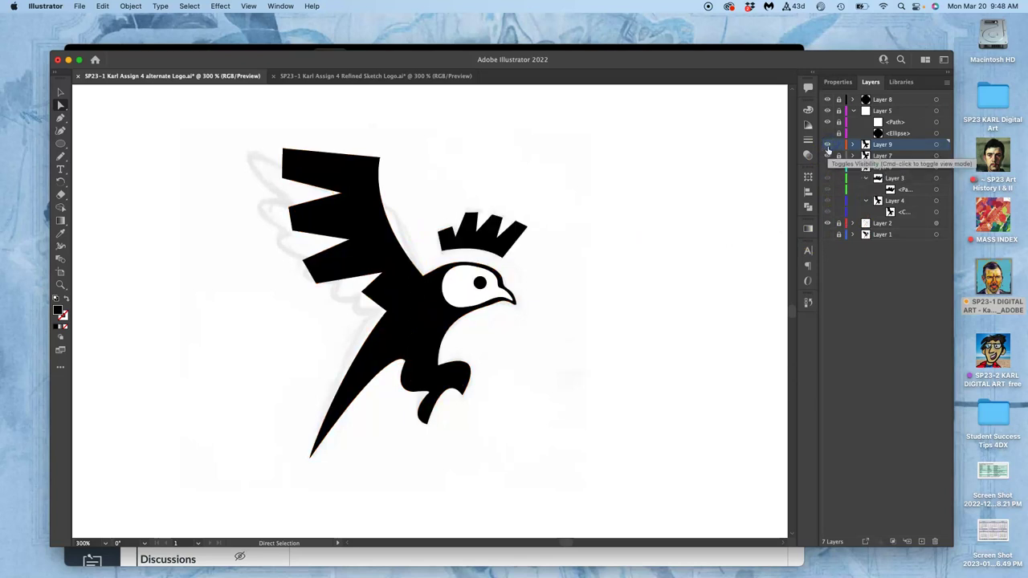
click(827, 156)
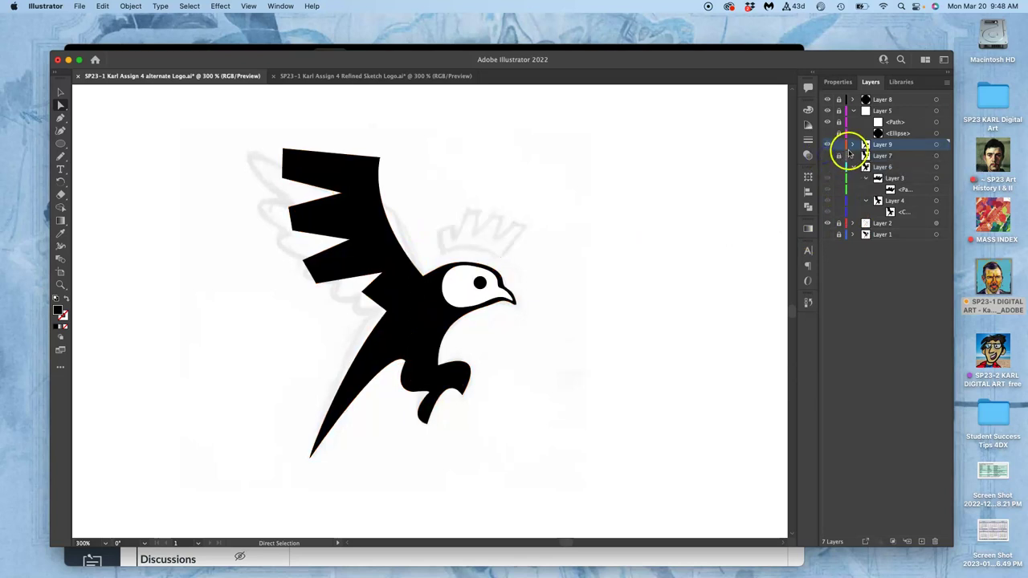
click(936, 145)
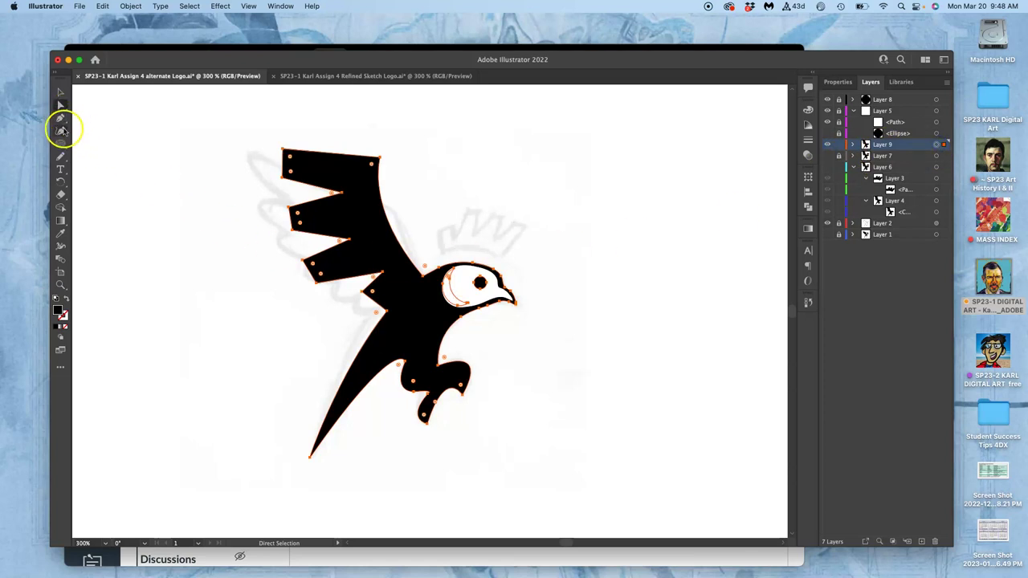
Step: Set a pressure-sensitive Eraser of about 26 pt, try a notch on the wing, then undo it
click(62, 195)
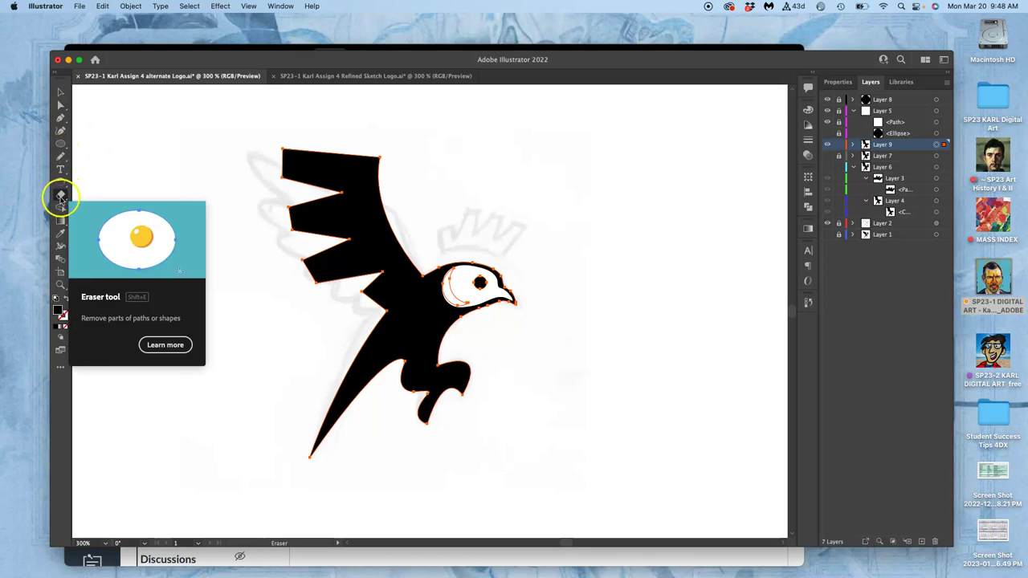
double_click(62, 195)
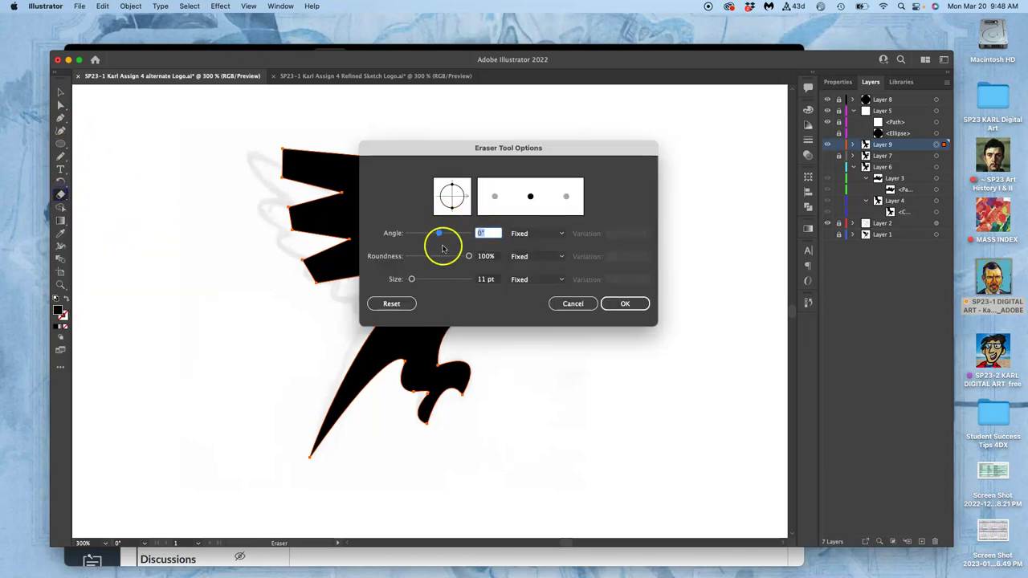
click(520, 279)
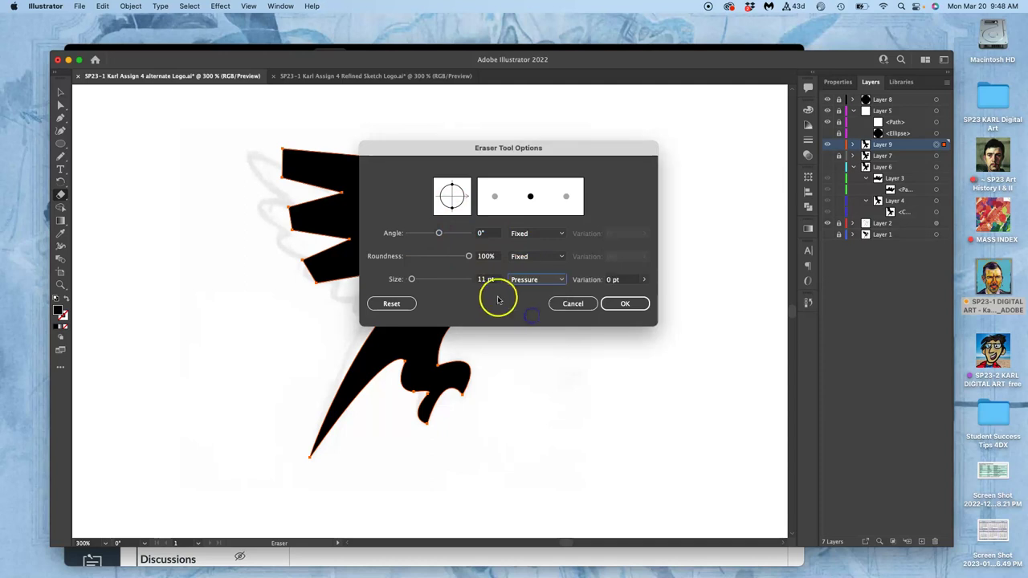
click(645, 280)
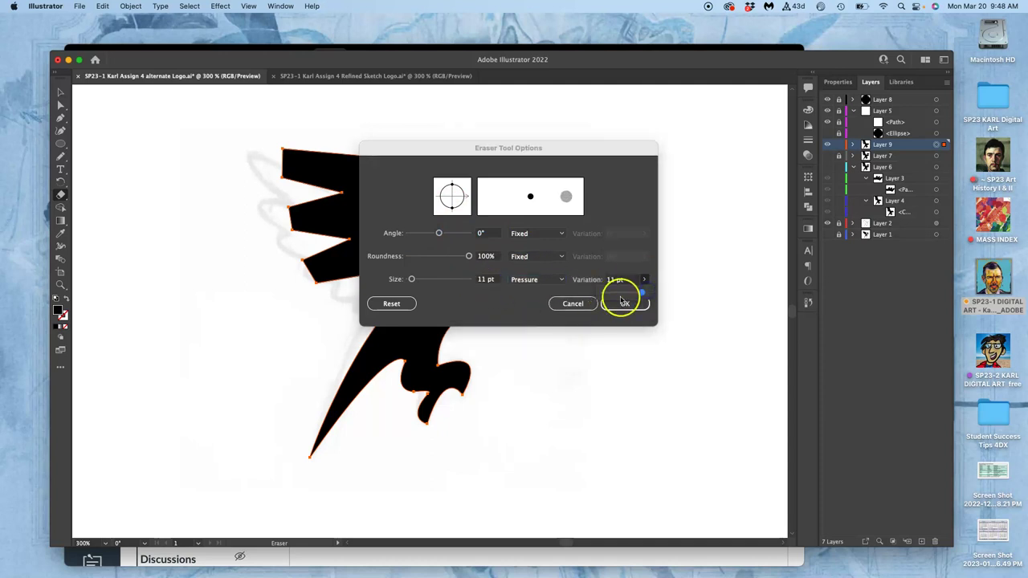
drag(411, 280, 417, 282)
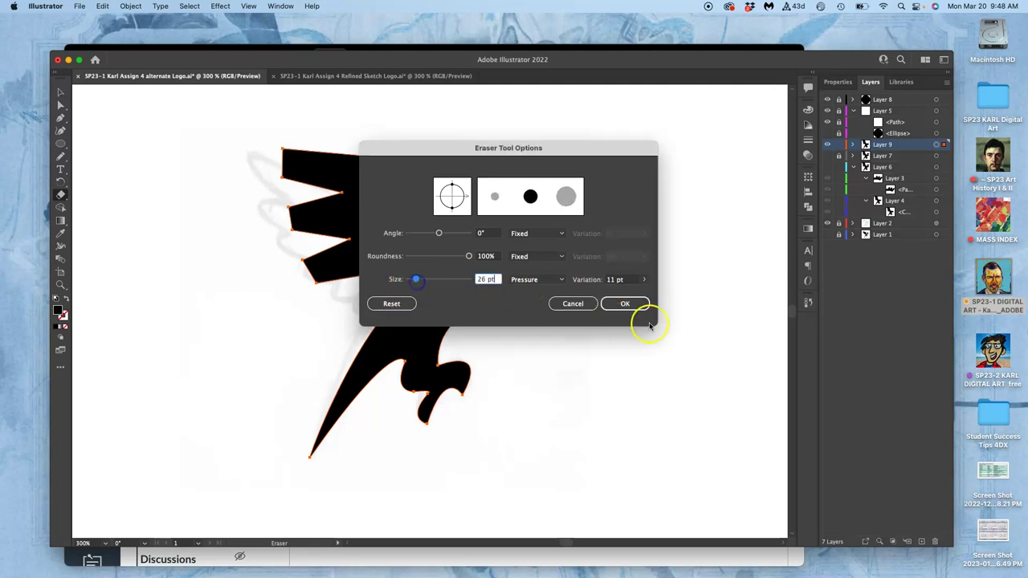
click(625, 304)
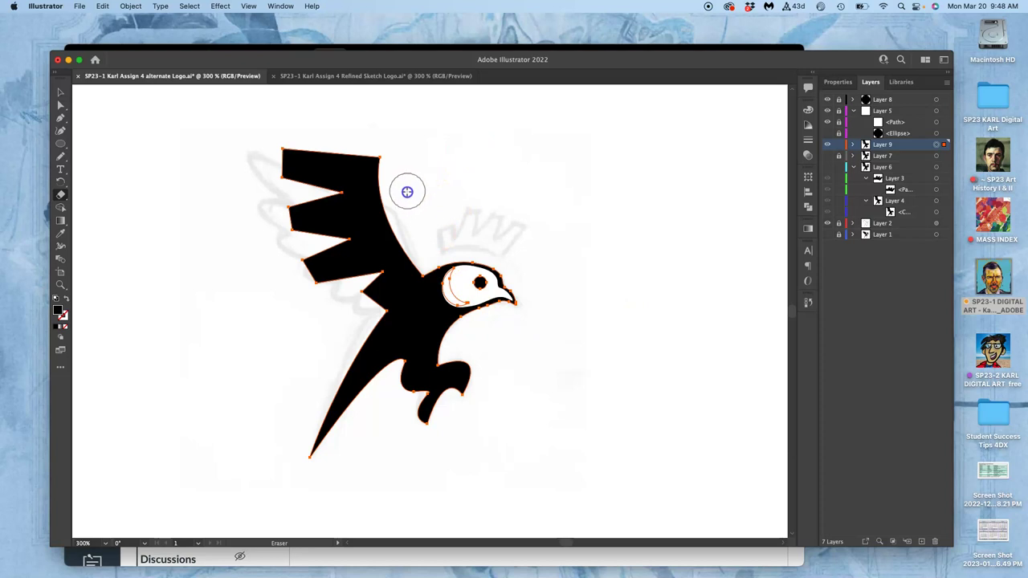
mouse_move(393, 216)
mouse_down()
mouse_move(370, 258)
mouse_move(331, 271)
mouse_move(357, 273)
mouse_up()
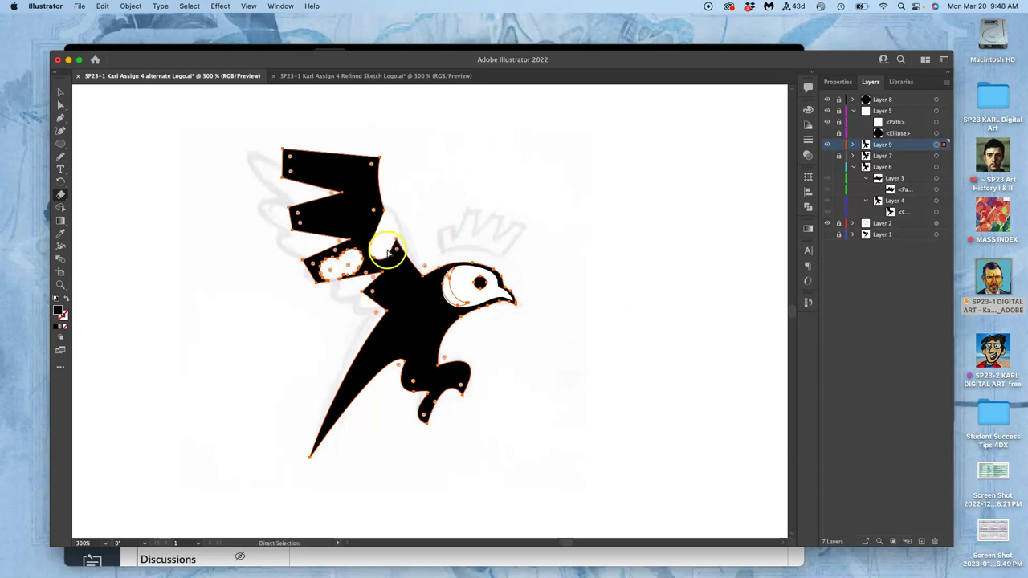
key(super+z)
key(super+z)
key(super+z)
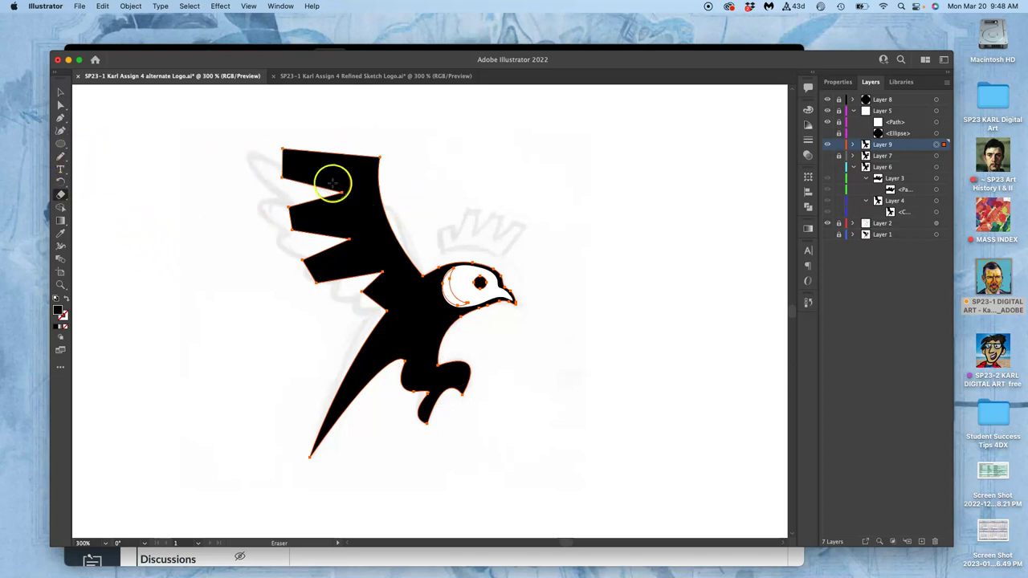
Step: Reset the Eraser to about 10 pt and erase a thin line between wing and body
click(61, 196)
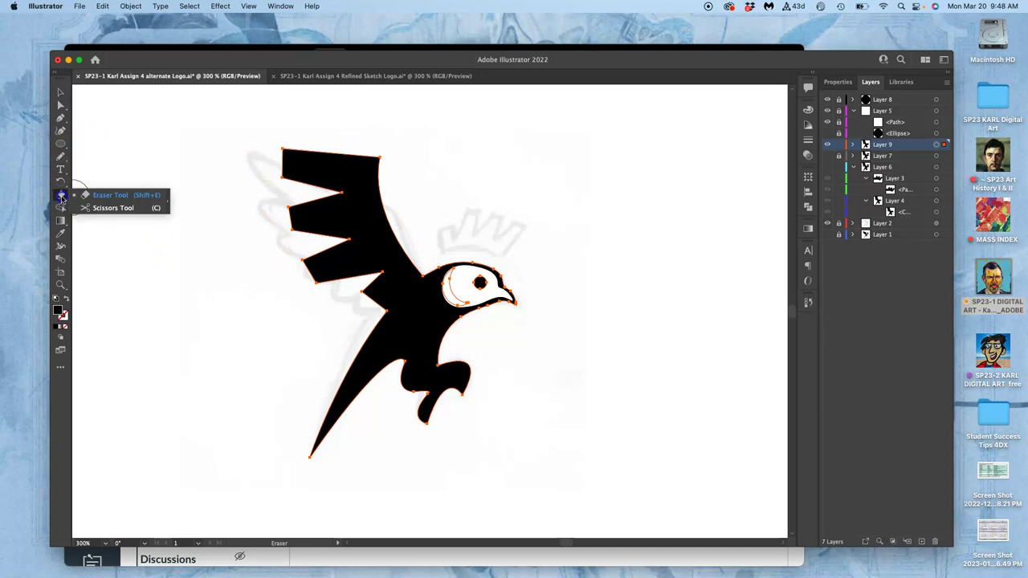
double_click(61, 196)
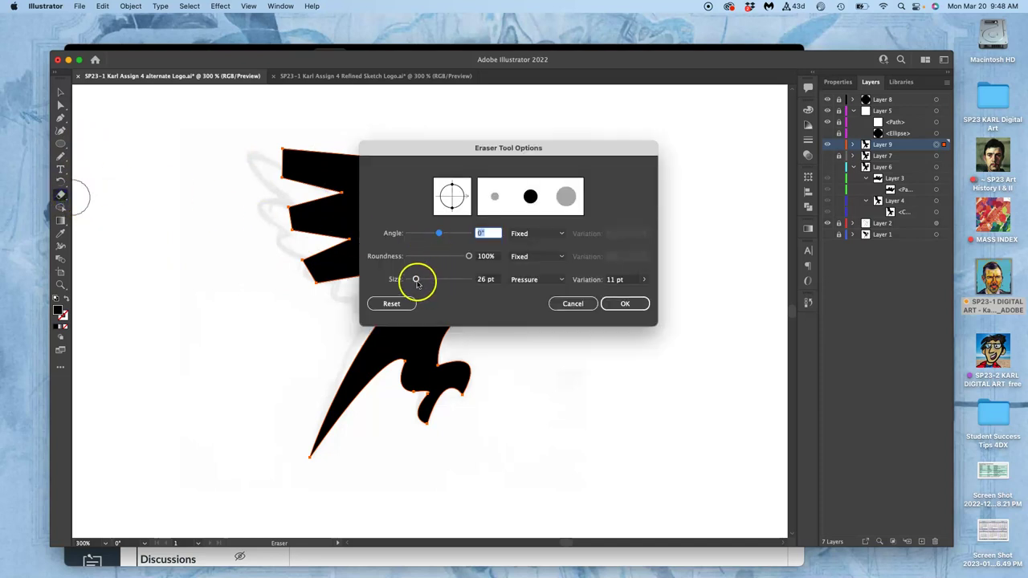
drag(416, 280, 412, 281)
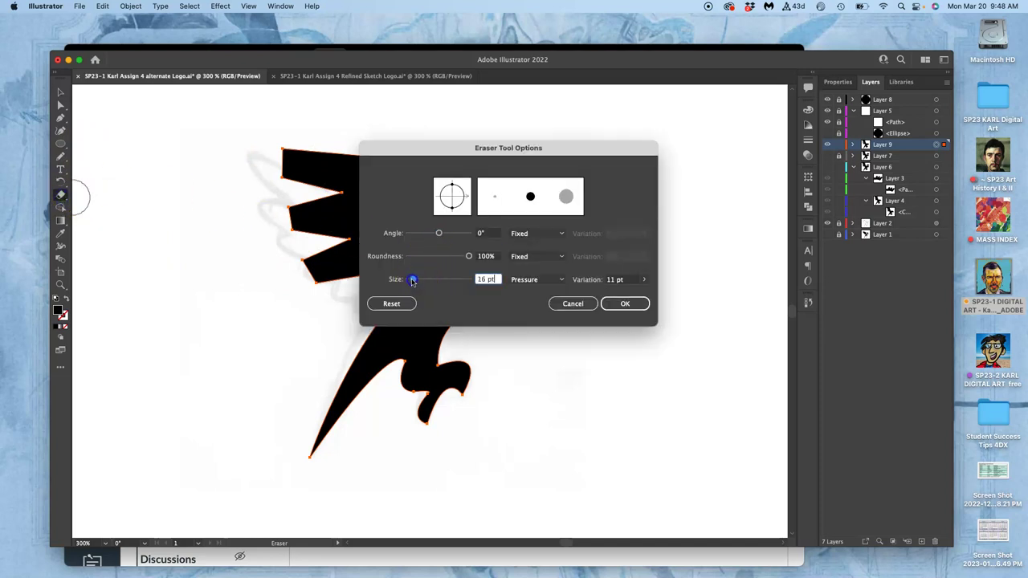
click(643, 308)
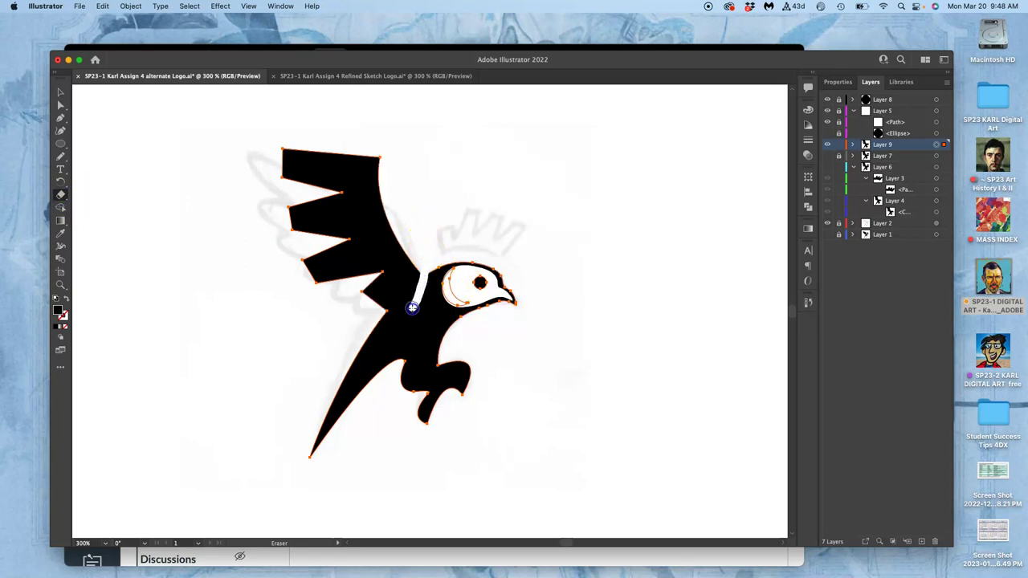
drag(396, 309, 394, 312)
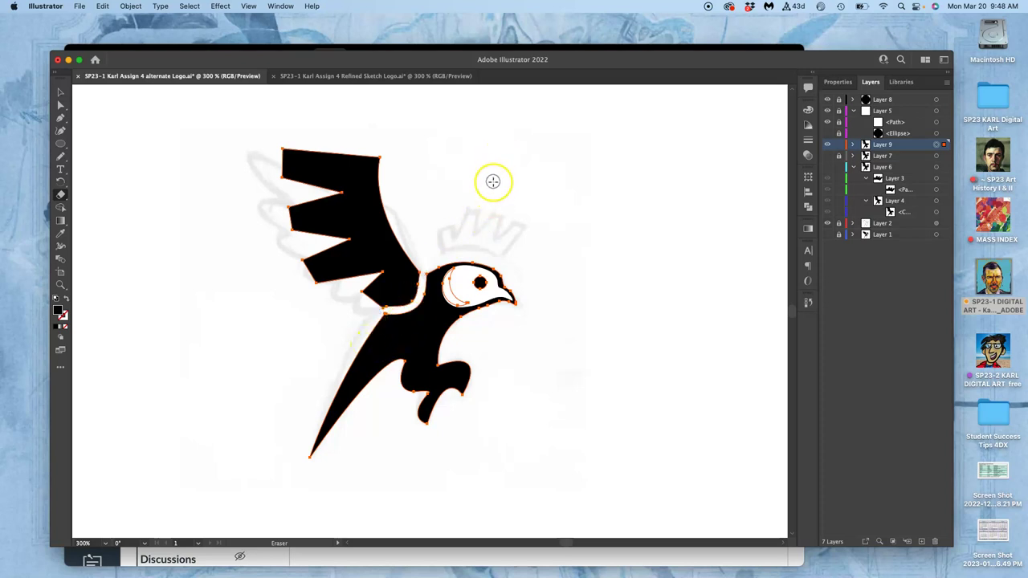
Step: Select the separated black wing with Direct Selection and delete it
key(super+equal)
key(super+equal)
key(super+equal)
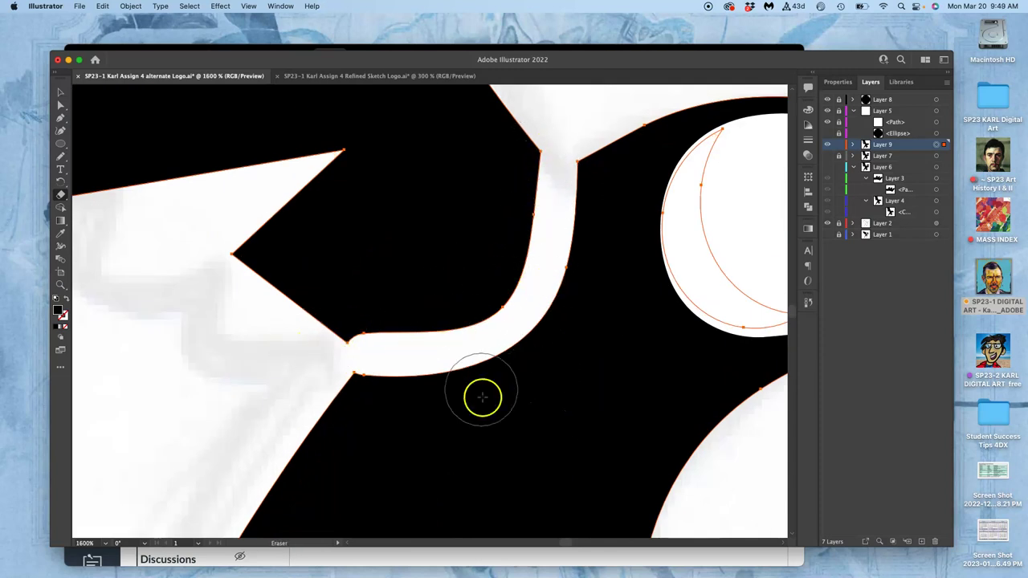
click(246, 306)
click(60, 105)
click(259, 351)
drag(447, 191, 408, 218)
key(super+minus)
key(super+minus)
key(super+minus)
key(super+minus)
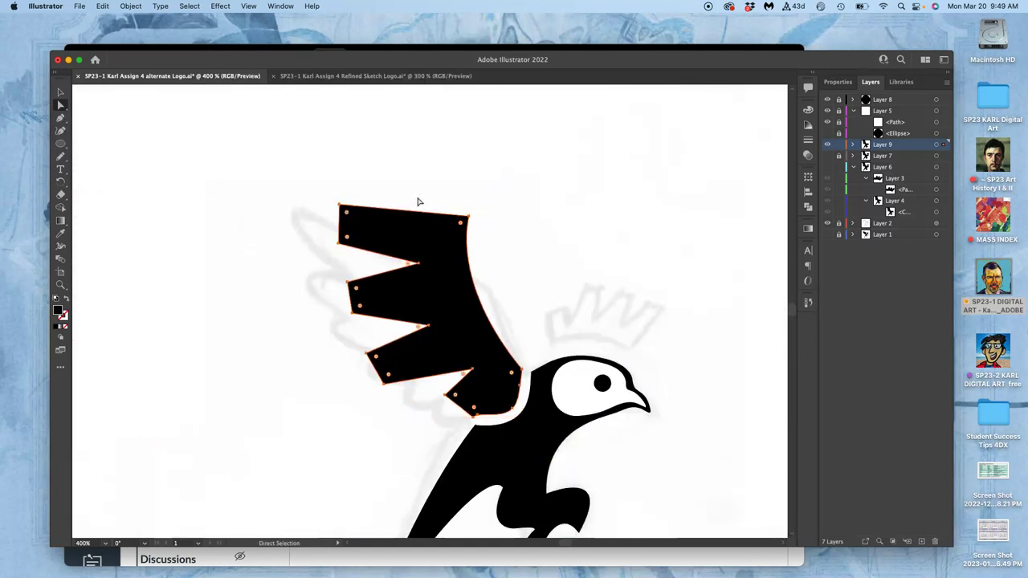
key(Delete)
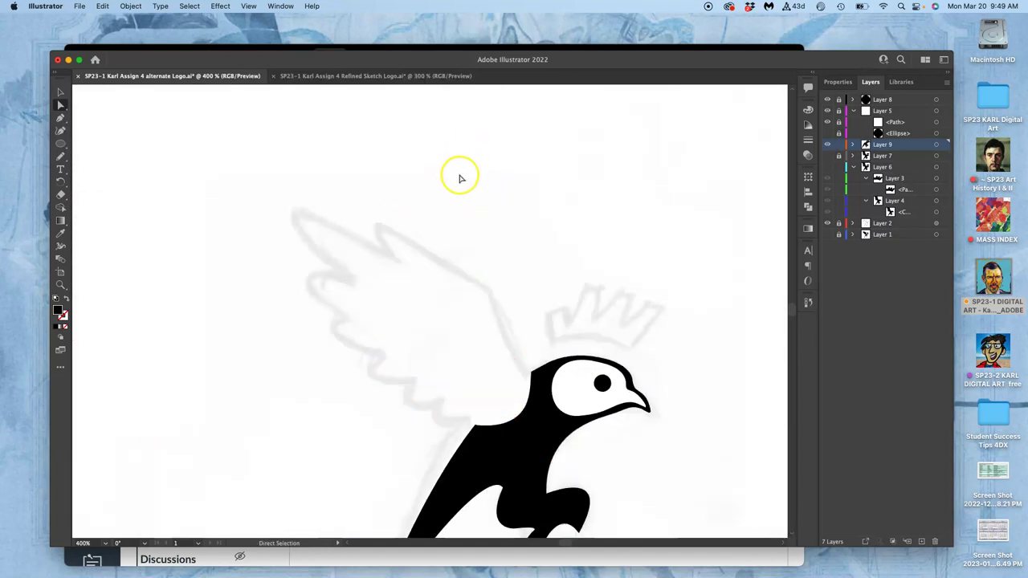
key(super+minus)
key(super+minus)
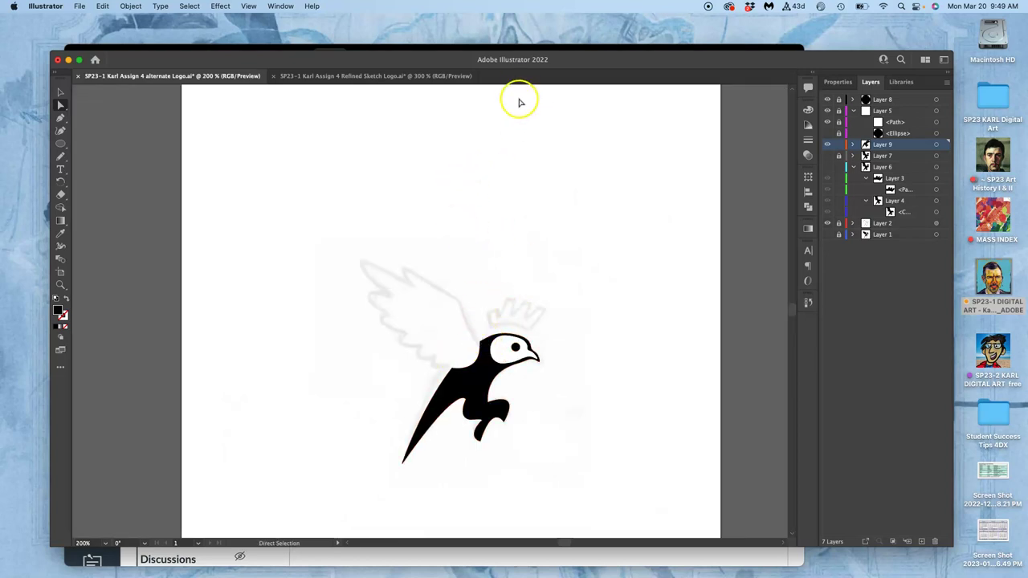
key(super+plus)
key(super+plus)
key(super+plus)
key(super+plus)
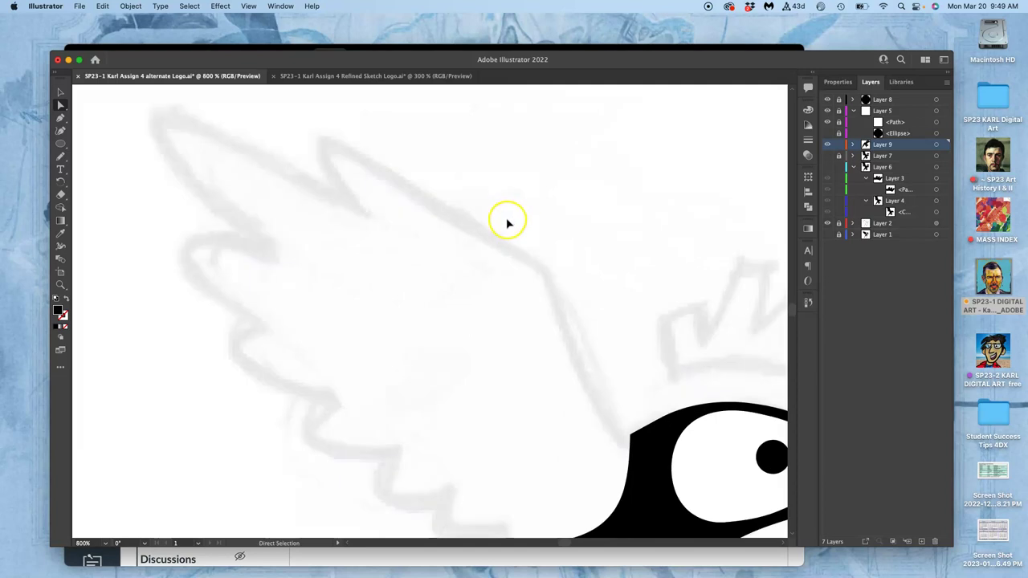
Step: In Refined Sketch Logo, paste the bird in place on a new layer, original locked and hidden
key(super+minus)
key(super+minus)
key(super+minus)
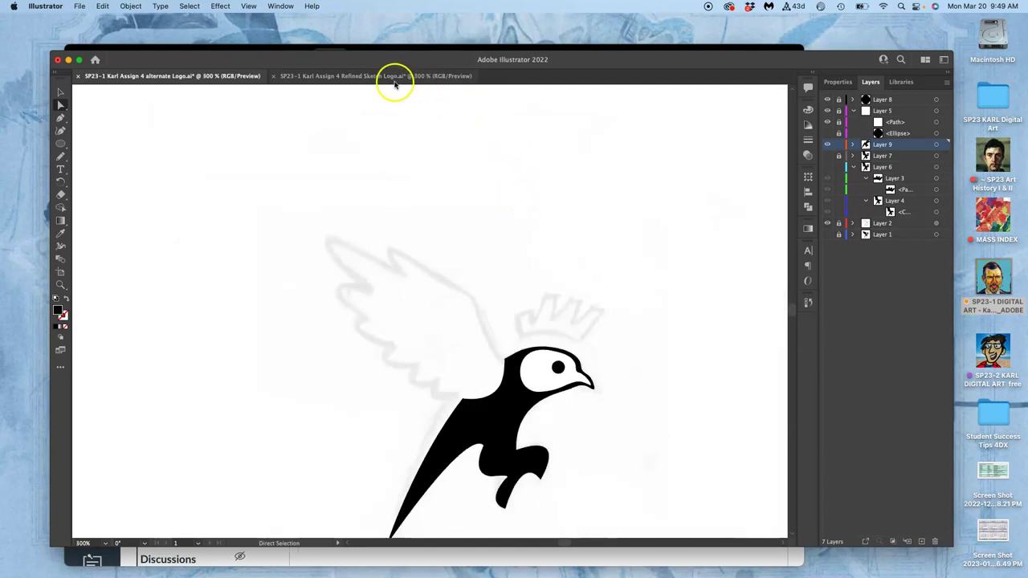
click(393, 78)
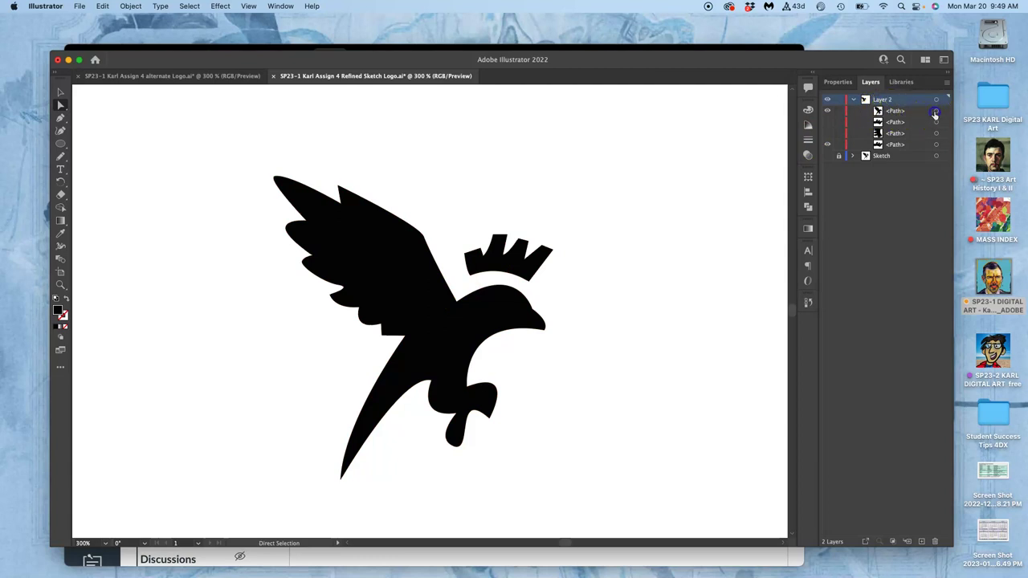
click(935, 113)
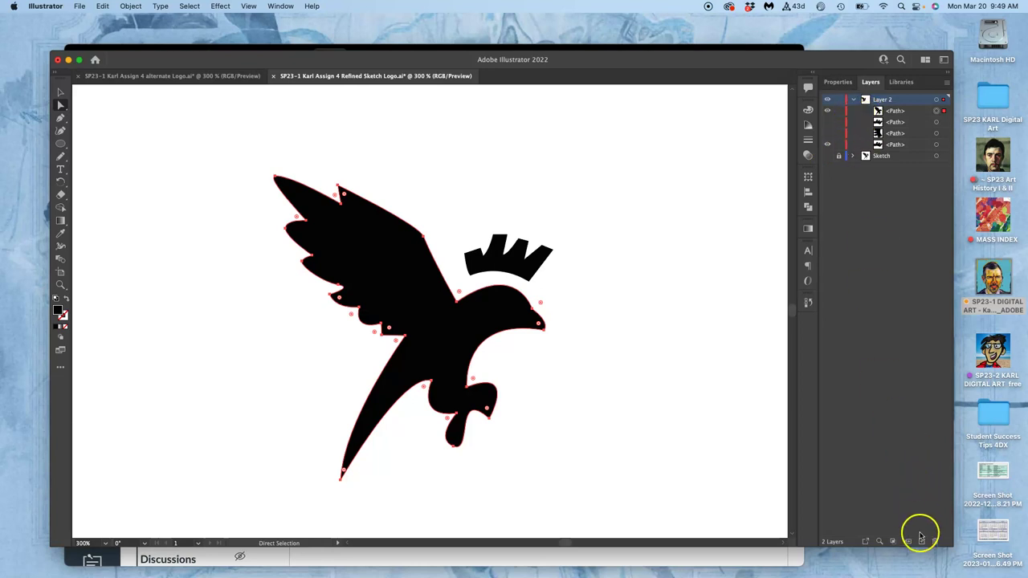
click(921, 540)
click(838, 113)
click(829, 111)
click(917, 101)
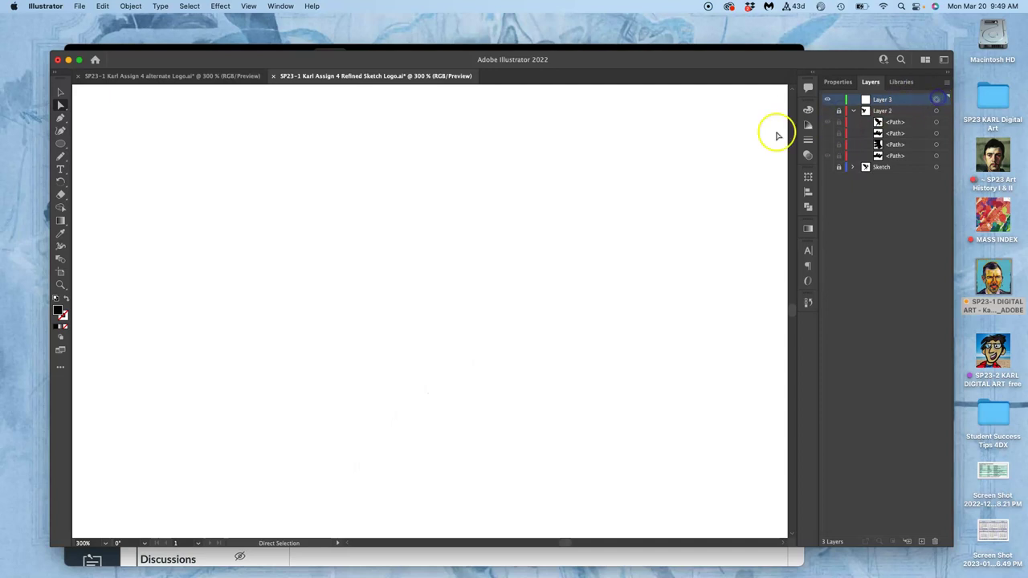
click(109, 8)
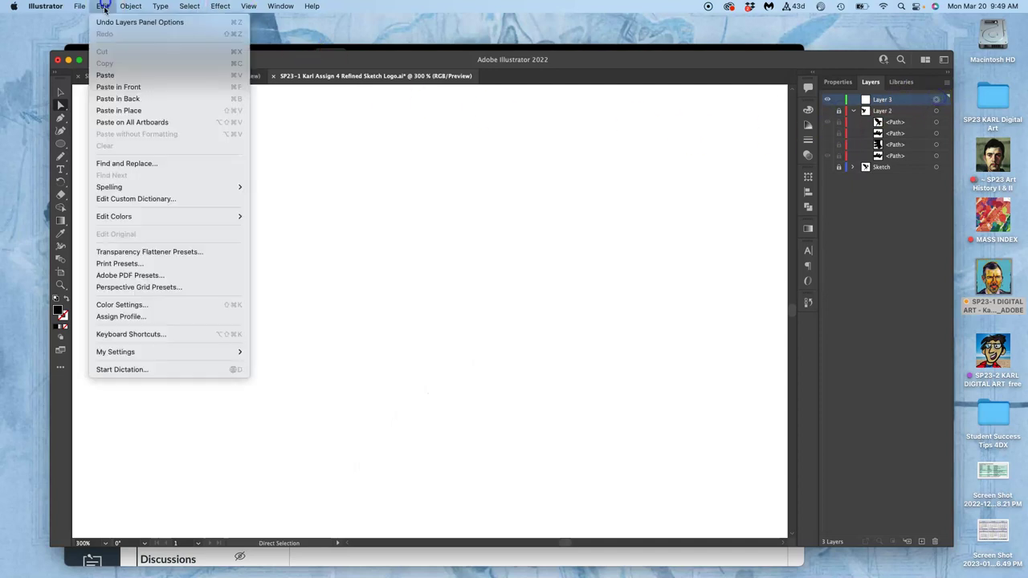
click(126, 109)
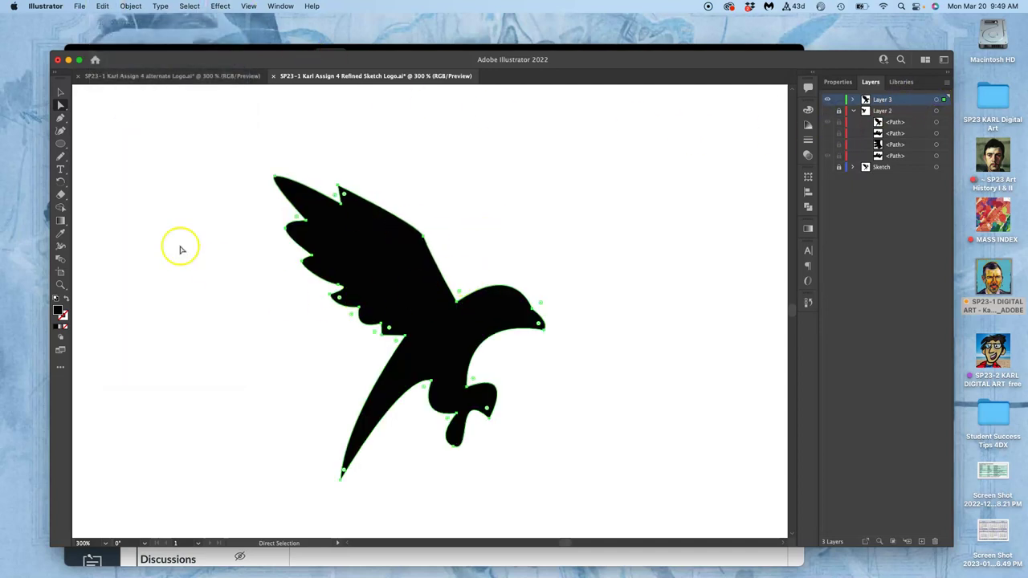
Step: Erase across the pasted bird's neck to split off the wing, then select the wing
click(60, 193)
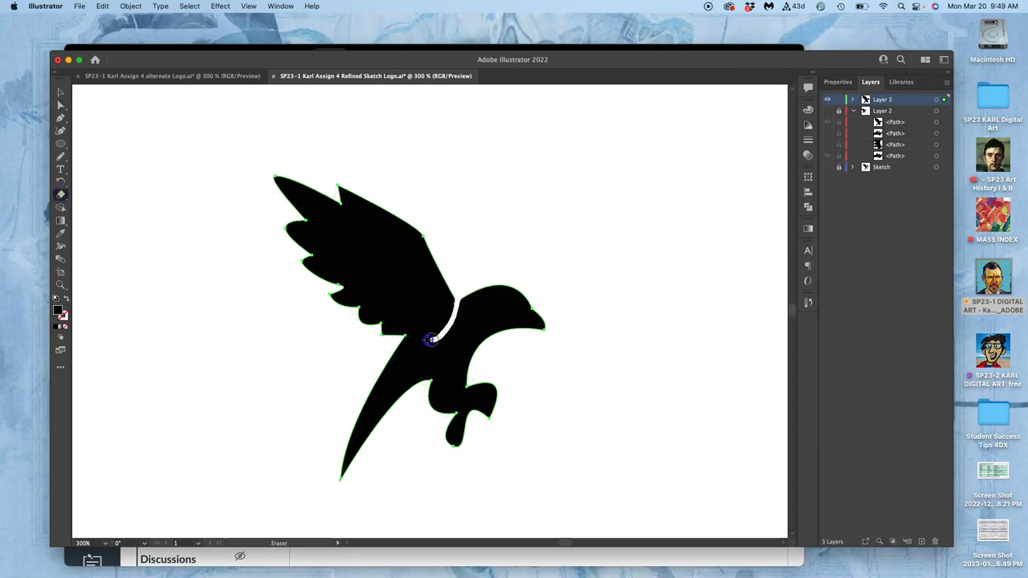
drag(397, 341, 394, 346)
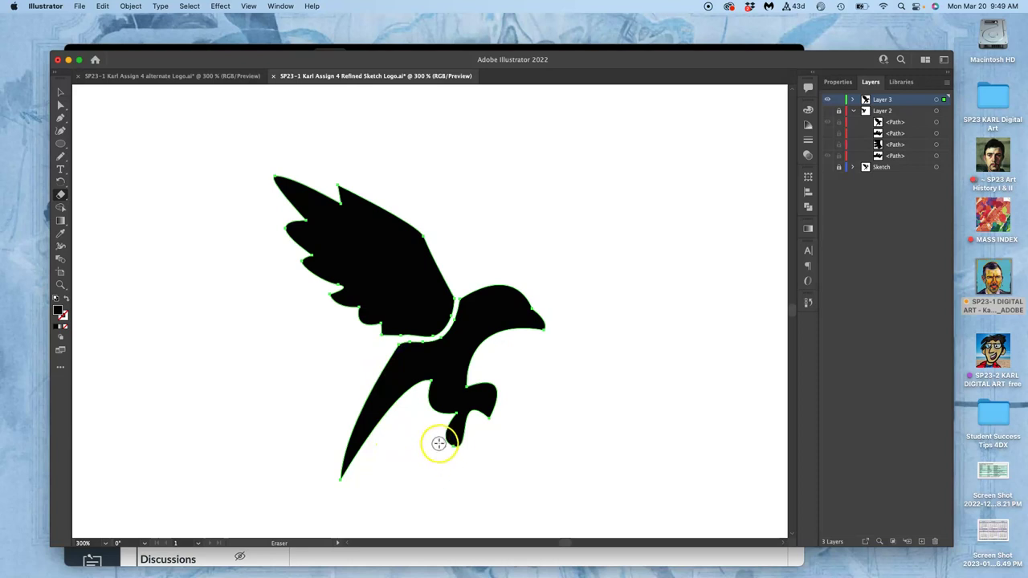
click(60, 105)
click(227, 153)
click(384, 267)
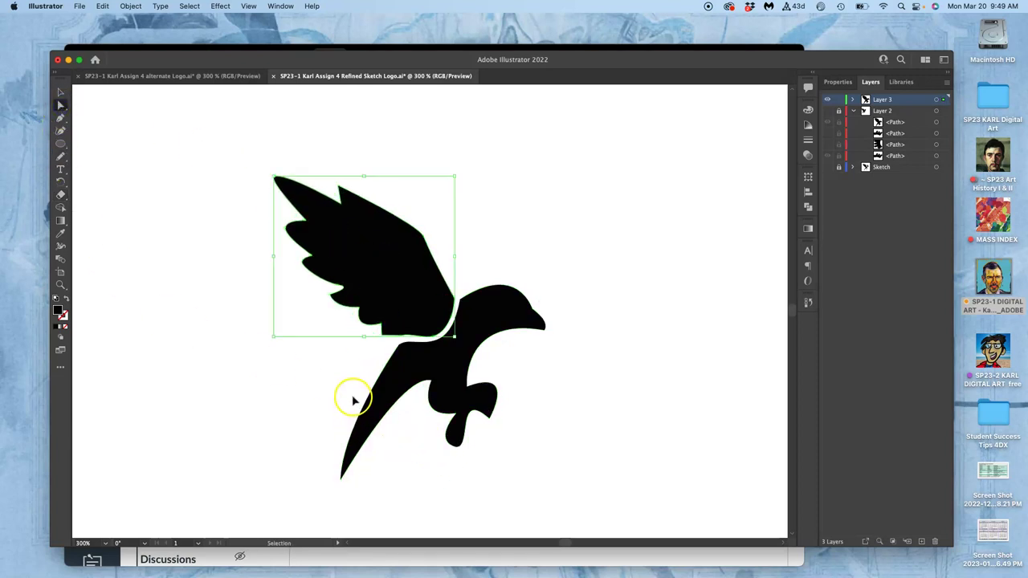
Step: Paste the refined wing in place on new Layer 10 of the alternate logo and move it onto the body
click(238, 78)
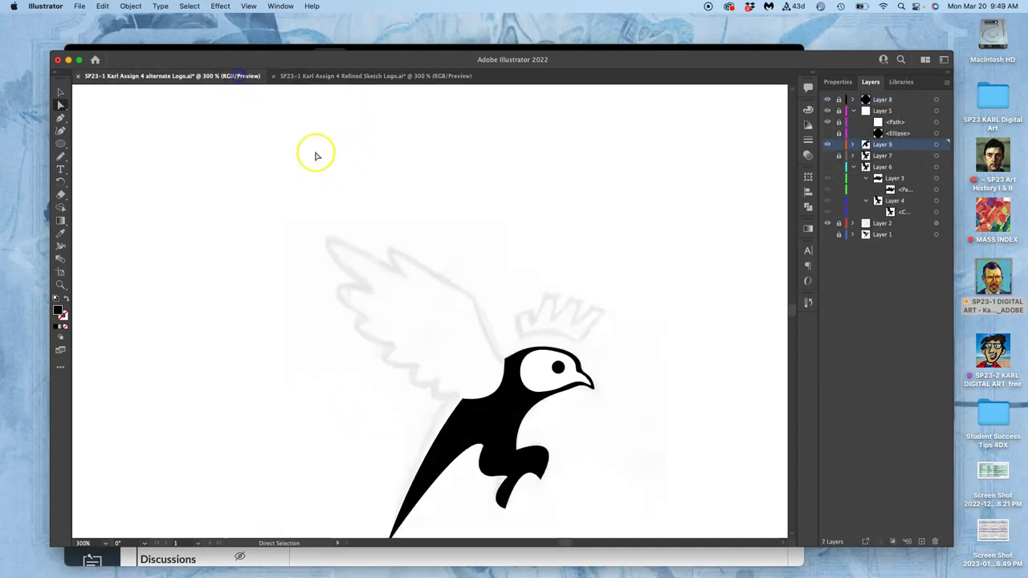
click(890, 99)
click(921, 543)
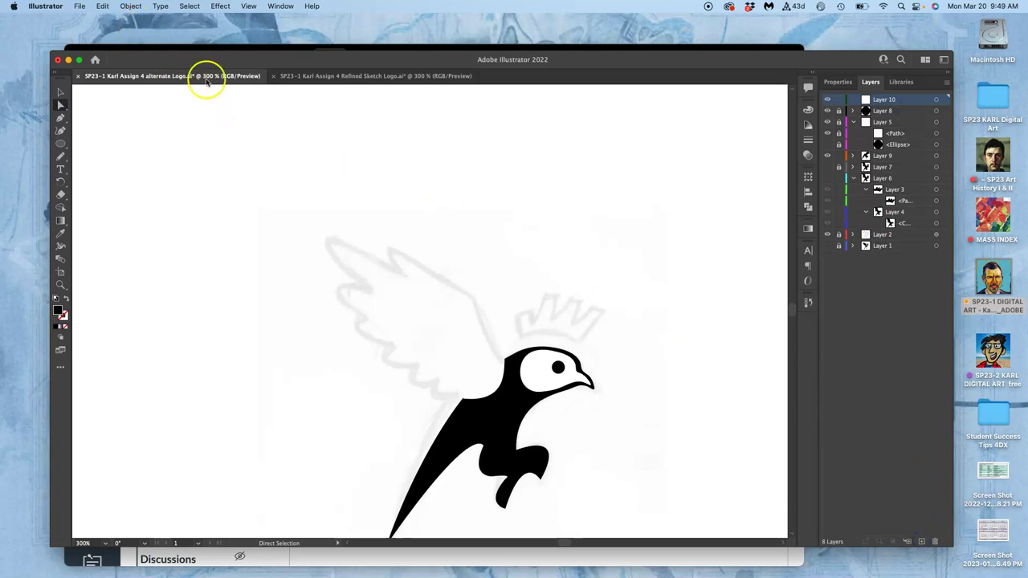
click(102, 6)
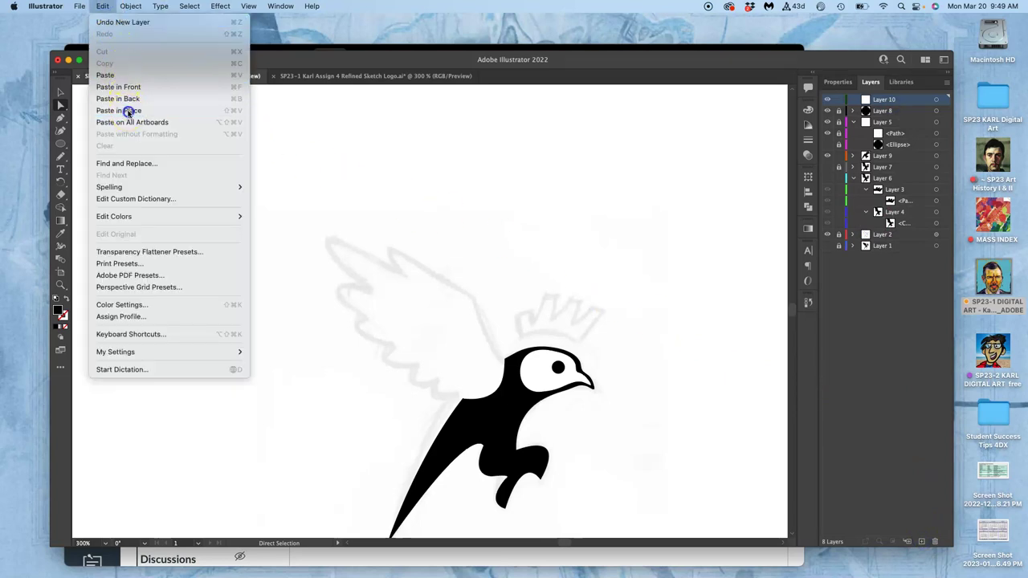
click(129, 110)
click(61, 91)
drag(440, 285, 458, 332)
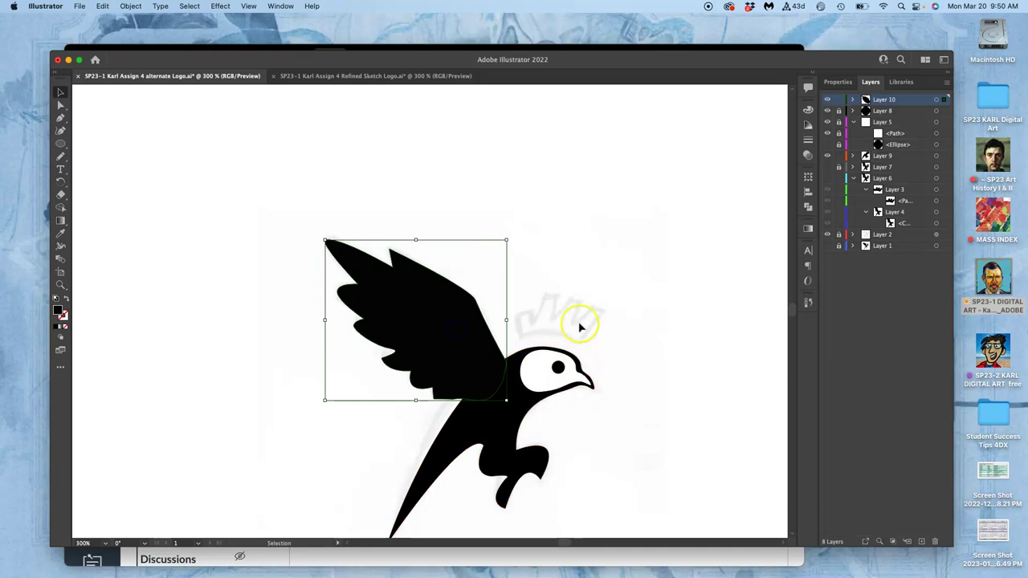
scroll(565, 283, up, 4)
drag(578, 278, 454, 135)
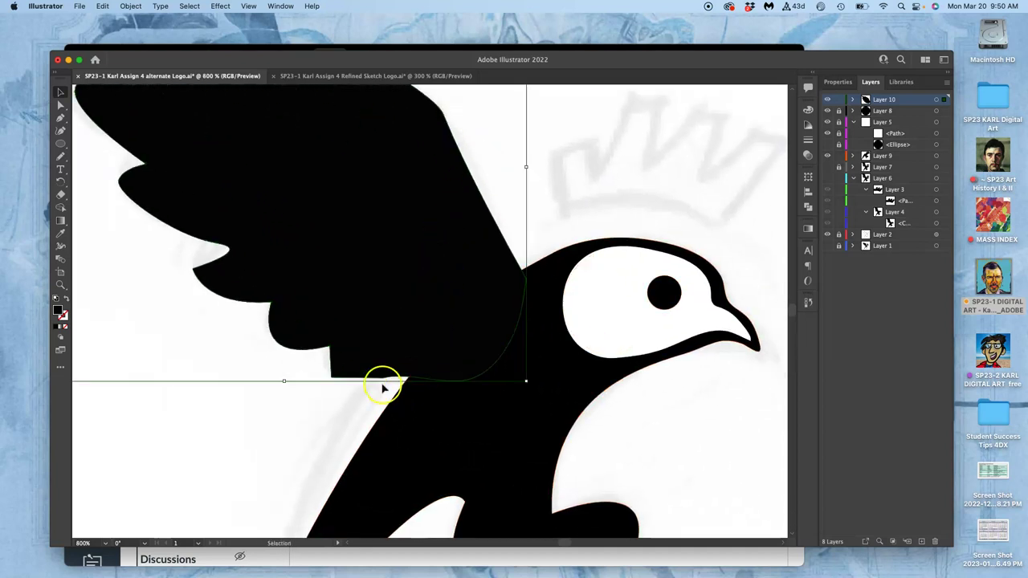
Step: Redraw the wing's lower edge with the Pencil where it joins the body
scroll(389, 381, up, 4)
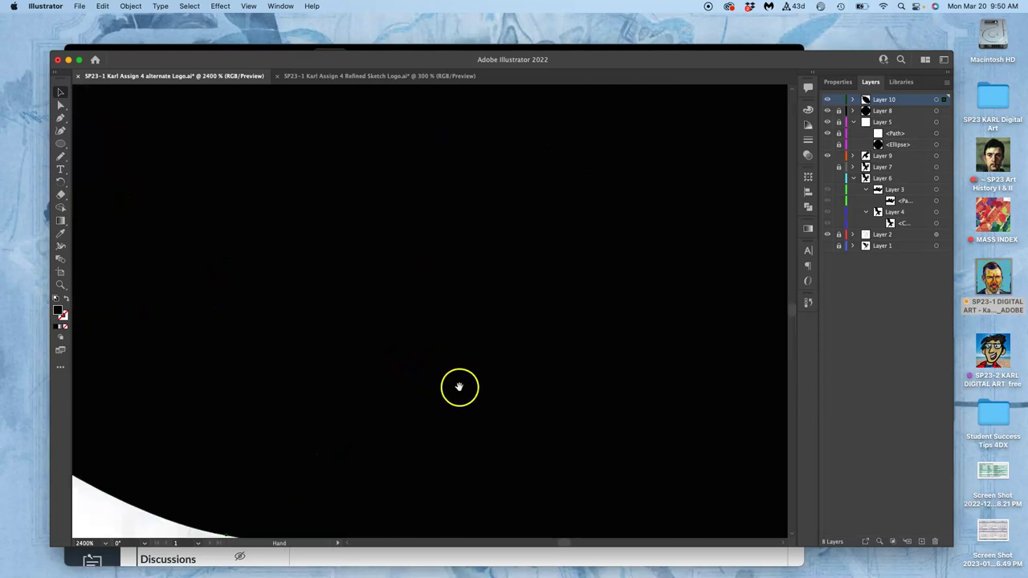
drag(457, 383, 412, 292)
click(414, 291)
click(60, 156)
click(396, 217)
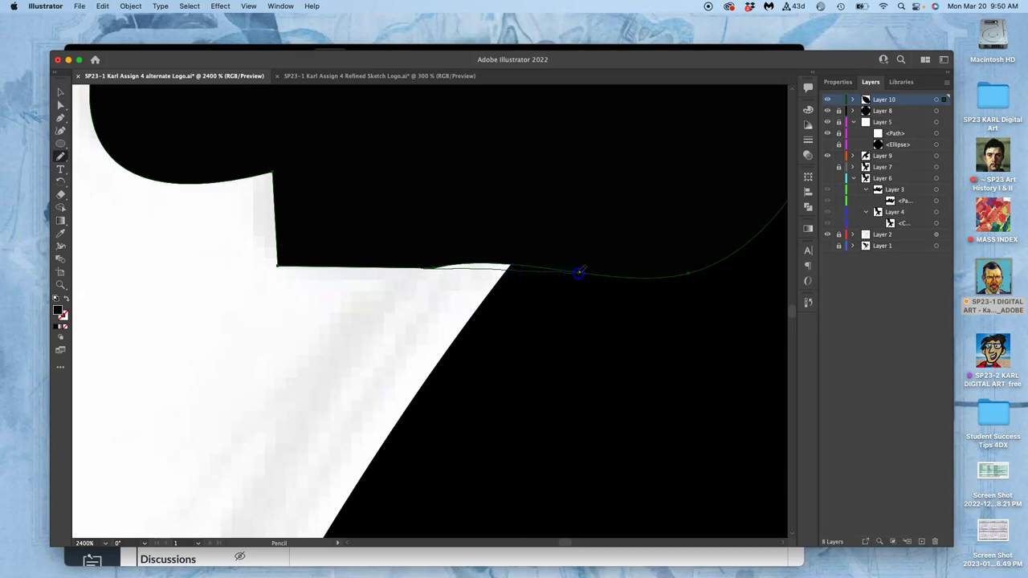
mouse_move(580, 272)
mouse_down()
mouse_move(540, 306)
mouse_move(479, 385)
mouse_move(479, 260)
mouse_move(539, 253)
mouse_up()
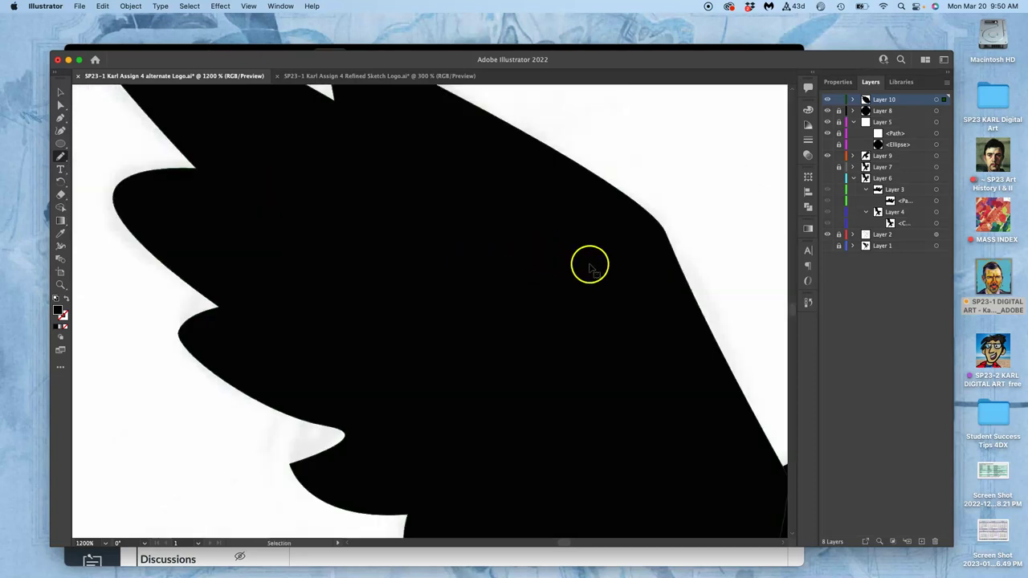
key(super+minus)
key(super+minus)
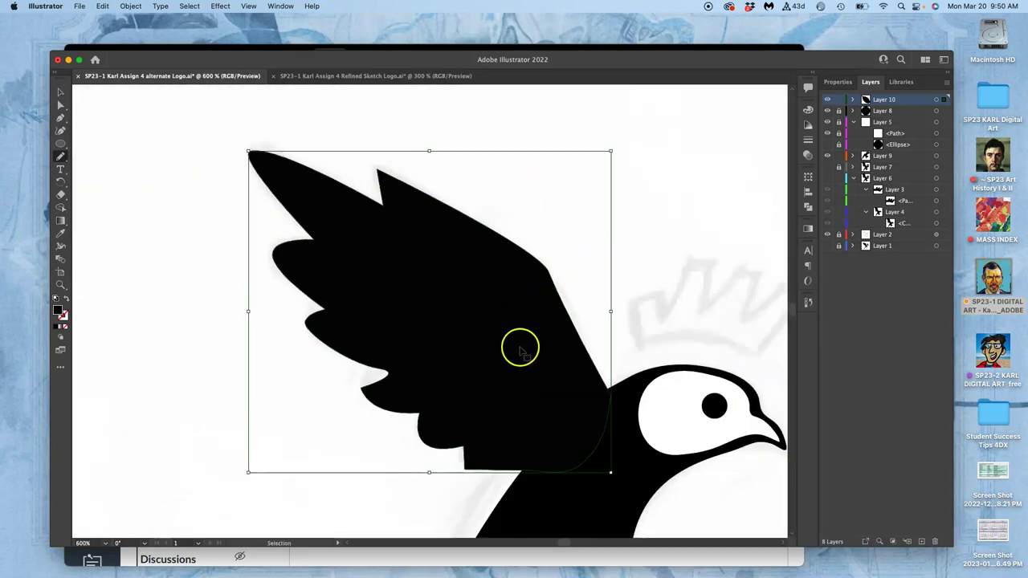
key(super+minus)
Step: Pan and zoom around the bird to check the redrawn wing joint, then deselect
key(super+shift+a)
key(n)
drag(627, 287, 563, 186)
key(super+equal)
key(super+equal)
key(super+equal)
drag(586, 266, 422, 168)
drag(429, 278, 321, 216)
drag(421, 320, 402, 301)
drag(472, 482, 421, 196)
drag(397, 253, 551, 161)
key(super+minus)
key(super+minus)
key(super+minus)
key(super+minus)
click(542, 170)
key(n)
drag(597, 234, 526, 166)
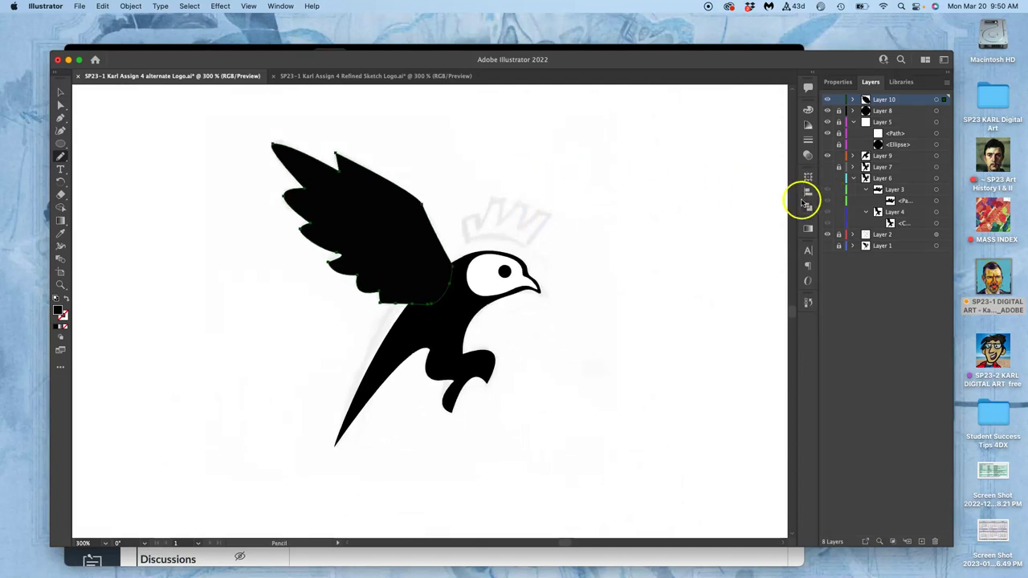
Step: Check Layers 7 and 9, then expand Layer 7 and select its crown path
click(828, 168)
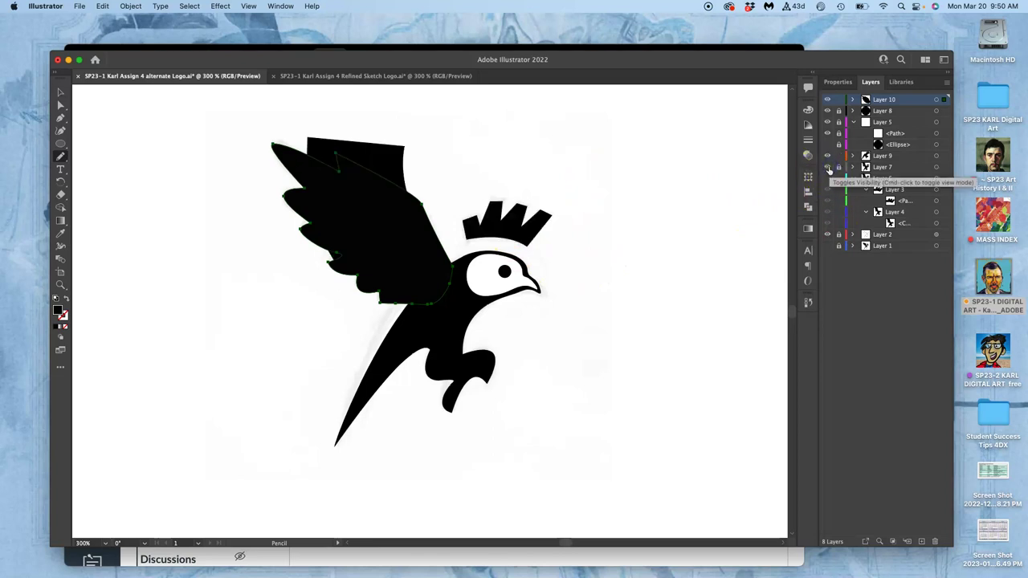
click(828, 168)
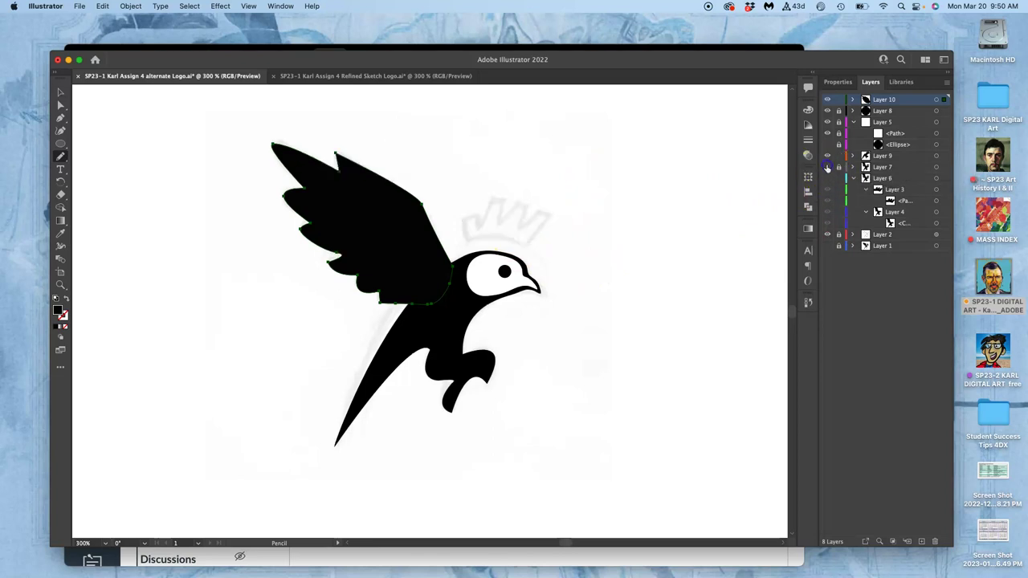
click(828, 156)
click(828, 156)
click(829, 168)
click(853, 167)
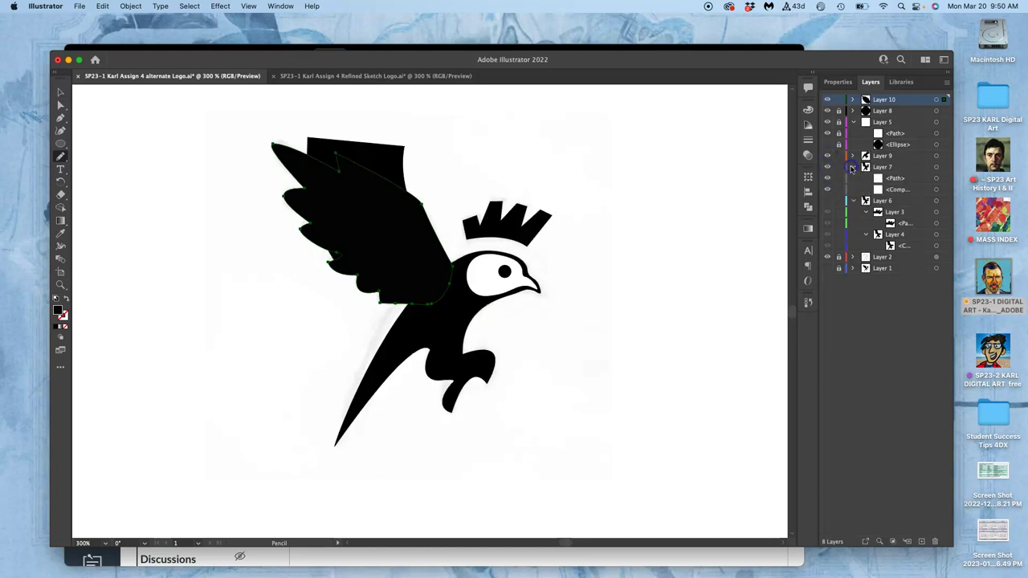
click(935, 179)
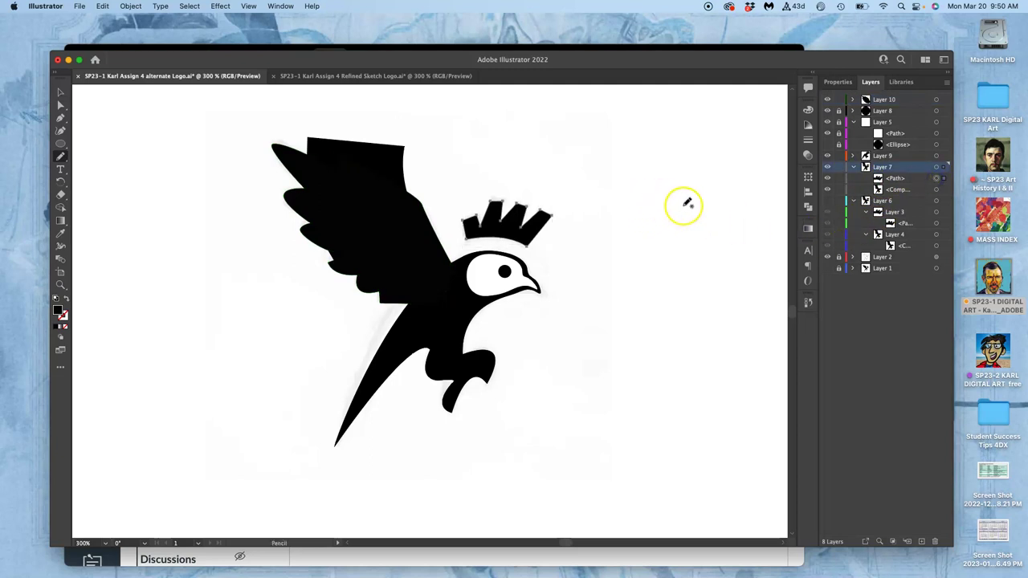
Step: Lock and hide Layer 7, then paste the crown in place on Layer 9
click(839, 167)
click(828, 167)
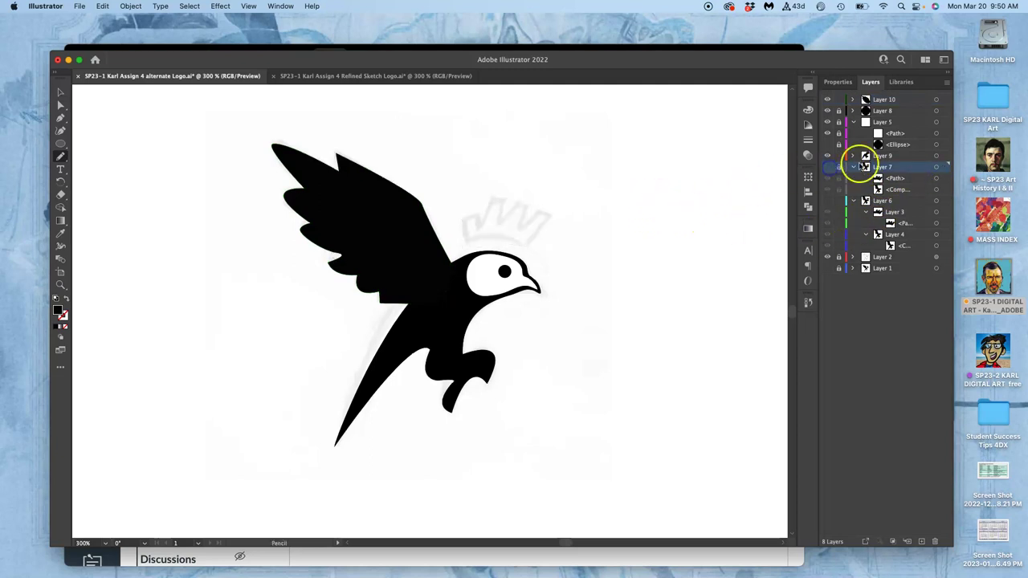
click(886, 158)
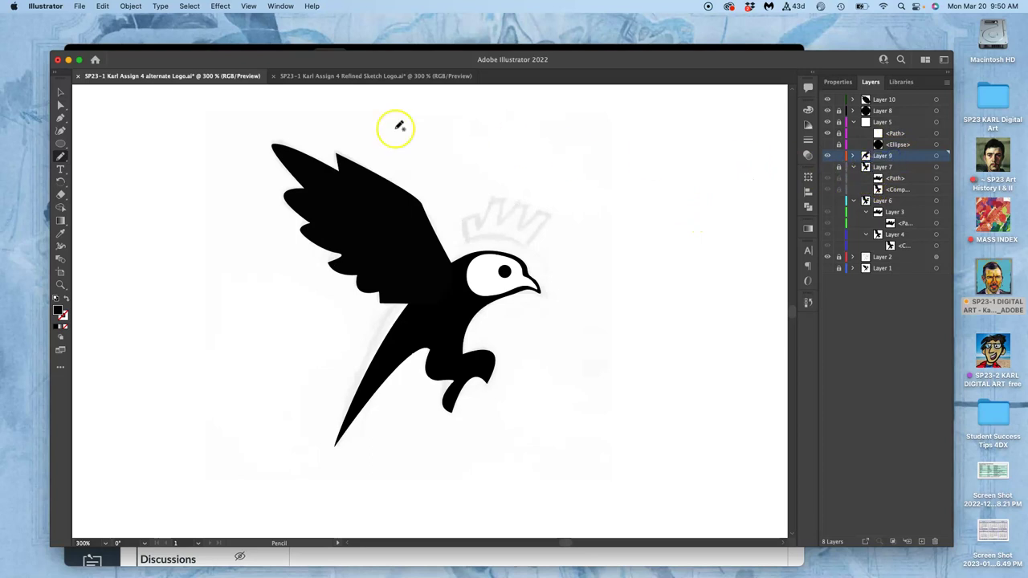
click(103, 6)
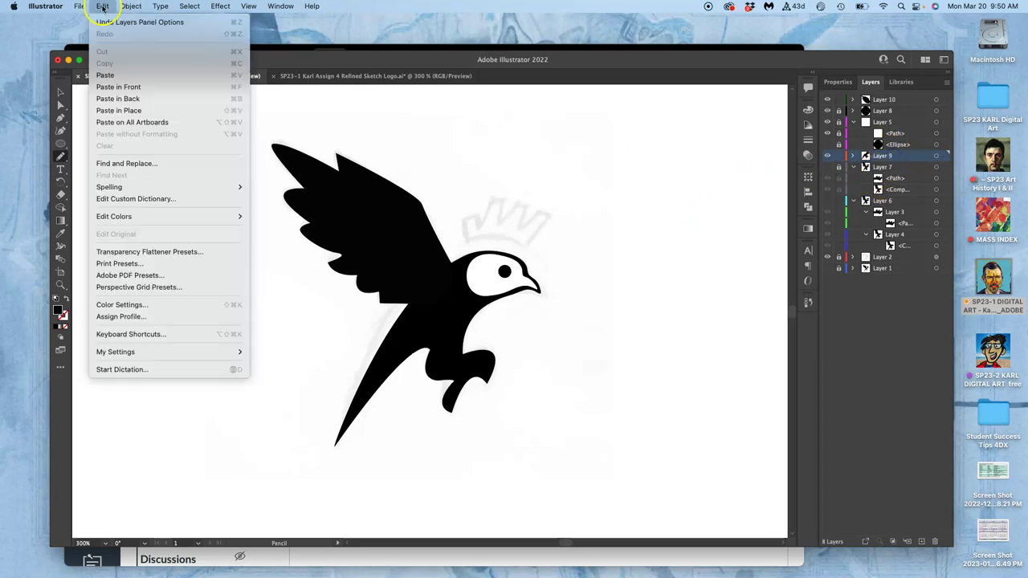
click(126, 109)
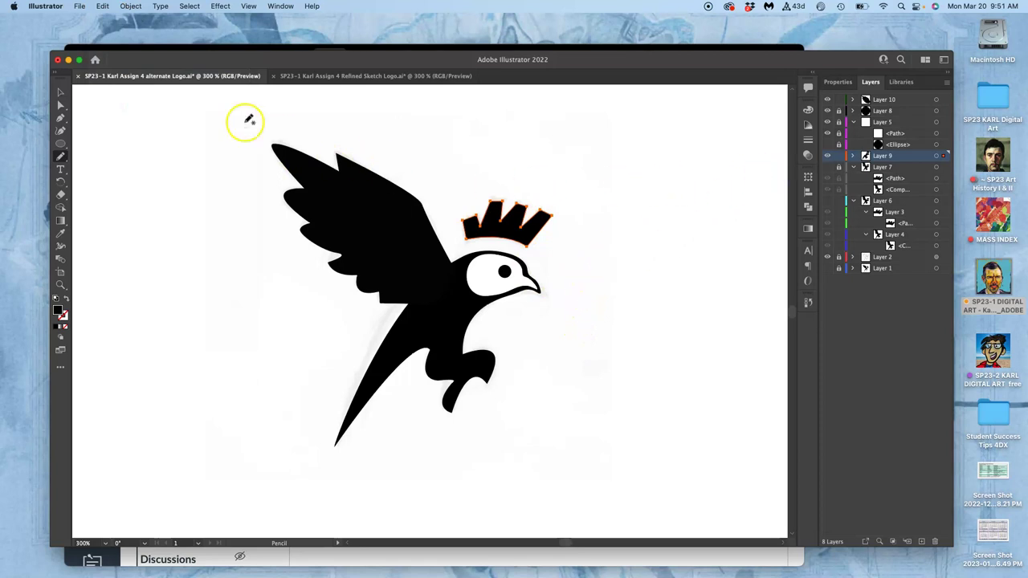
click(60, 93)
drag(235, 125, 602, 483)
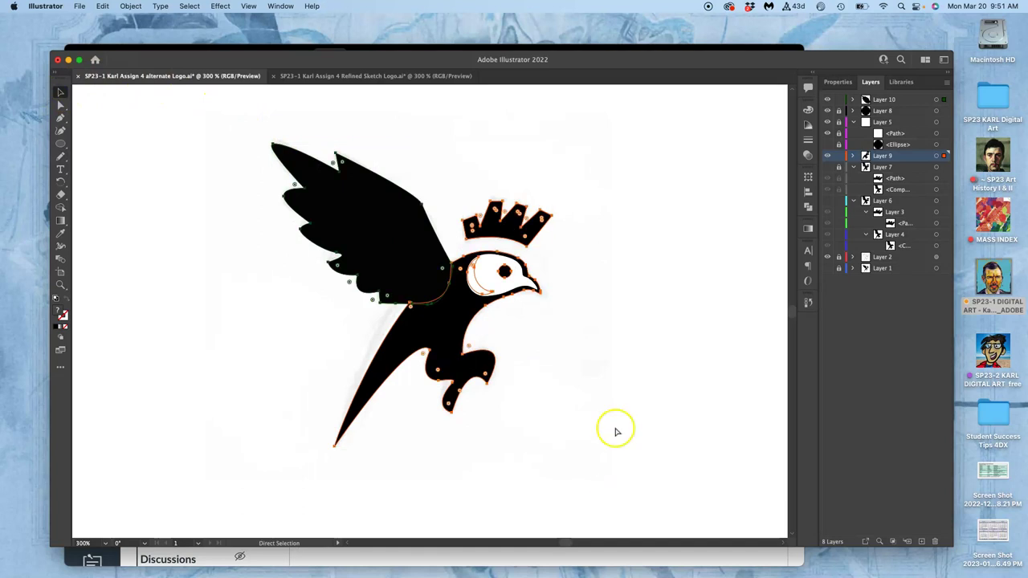
key(super+minus)
key(super+minus)
key(super+minus)
key(super+minus)
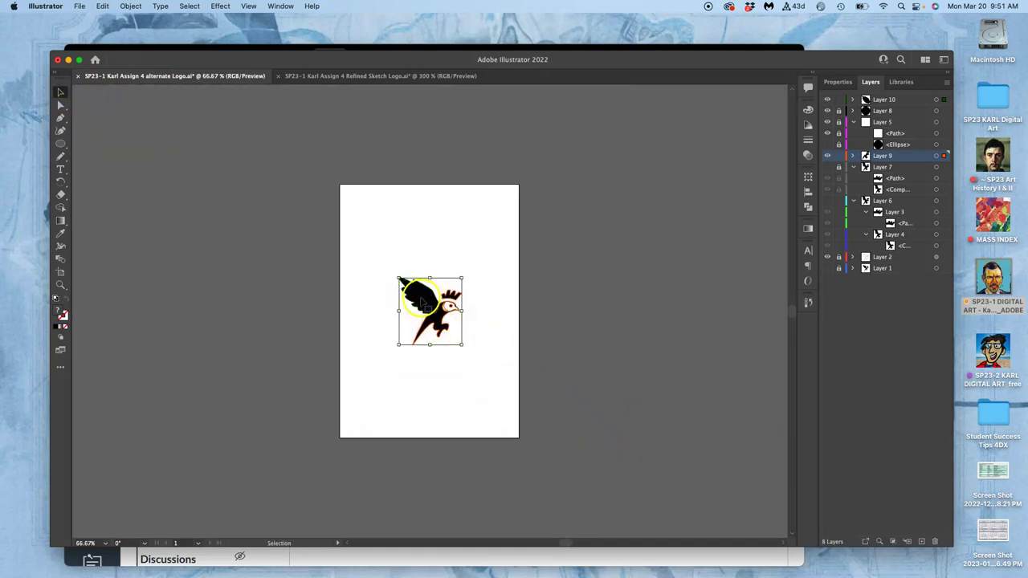
drag(424, 302, 580, 205)
key(super+equal)
key(super+equal)
key(super+equal)
key(super+equal)
key(super+equal)
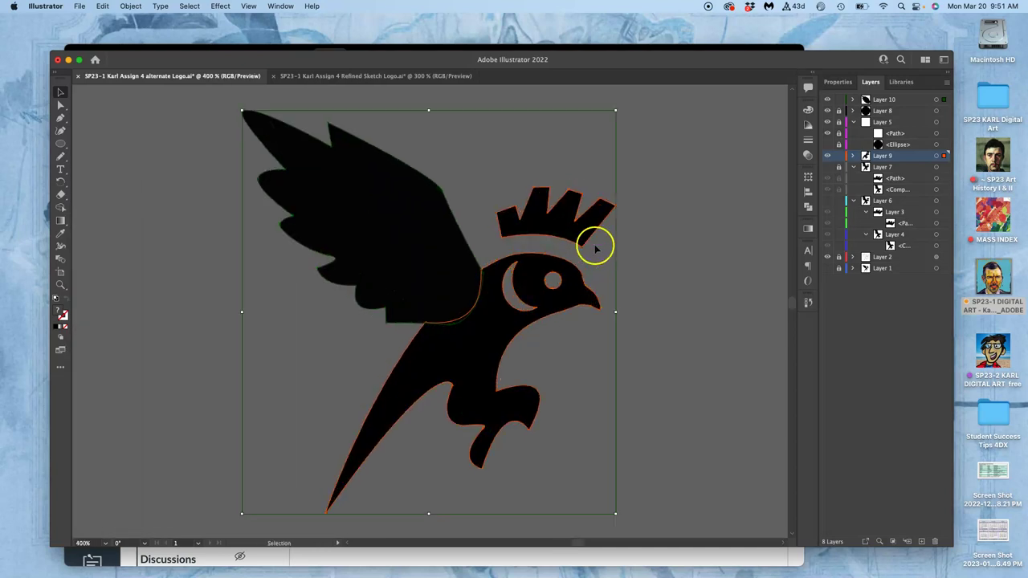
click(682, 274)
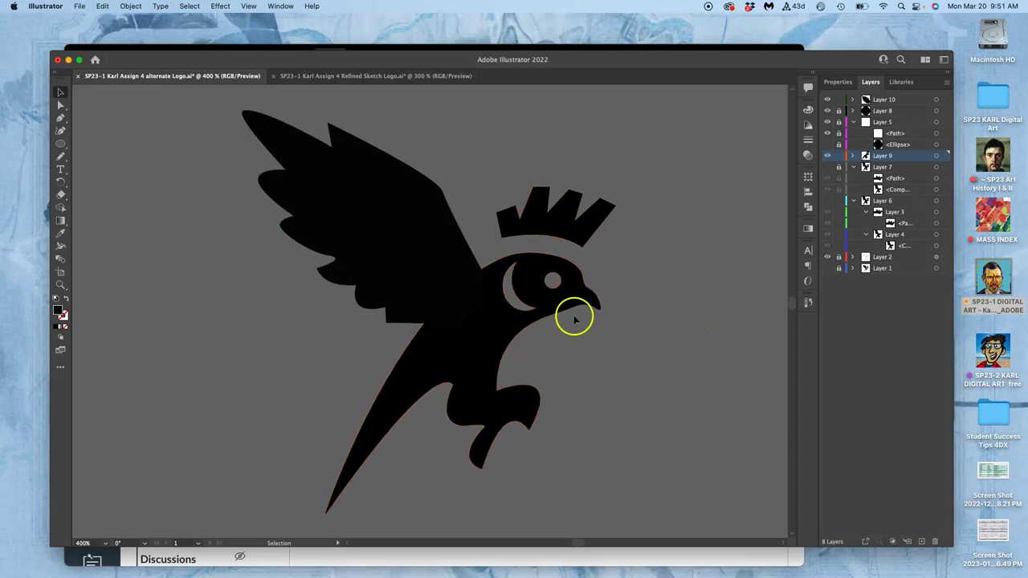
key(v)
key(super+1)
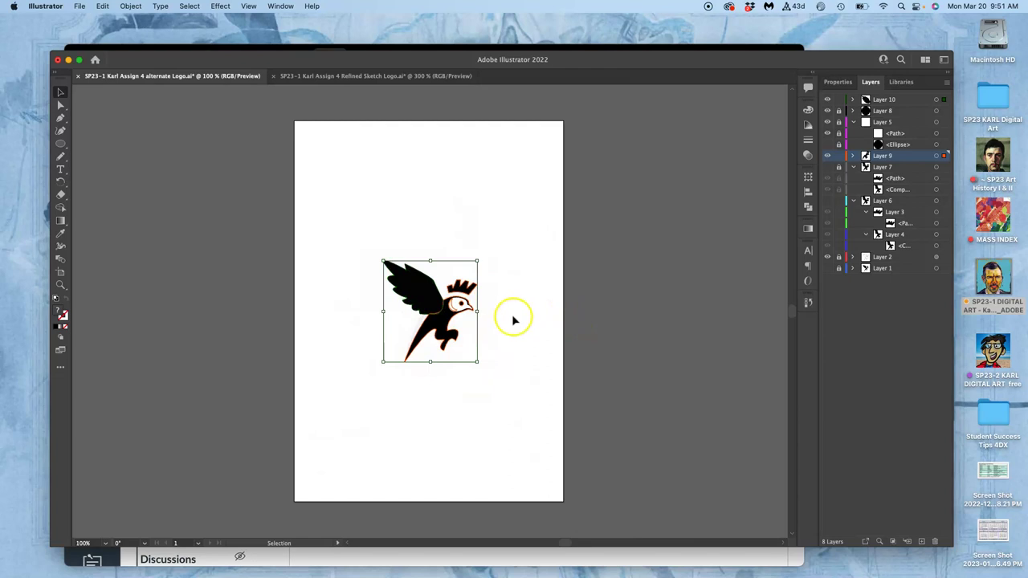
click(513, 322)
key(a)
key(super+equal)
key(super+equal)
key(super+equal)
key(super+equal)
key(super+equal)
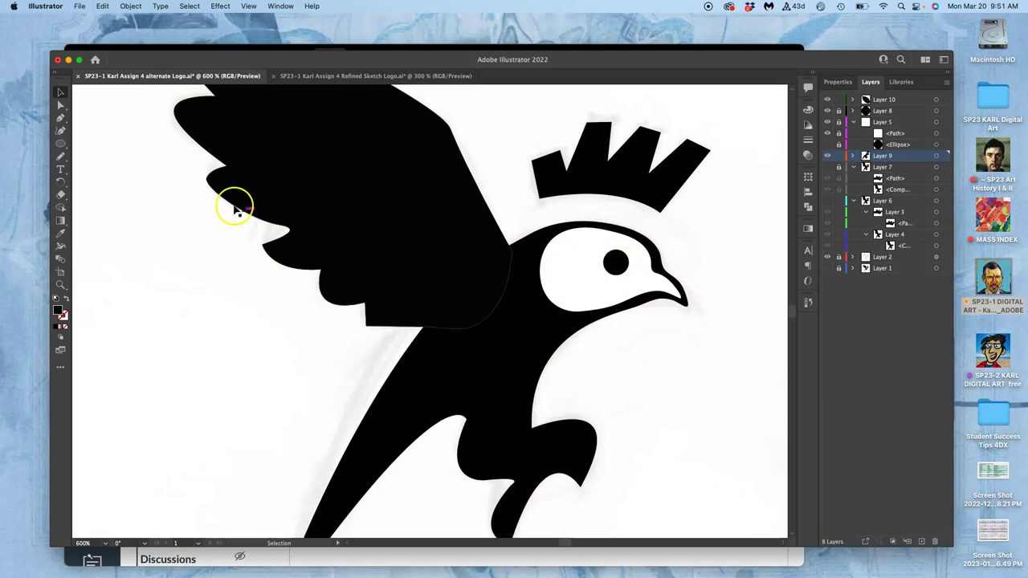
Step: Select the wing and body paths and unite them with Pathfinder into one black shape
click(61, 105)
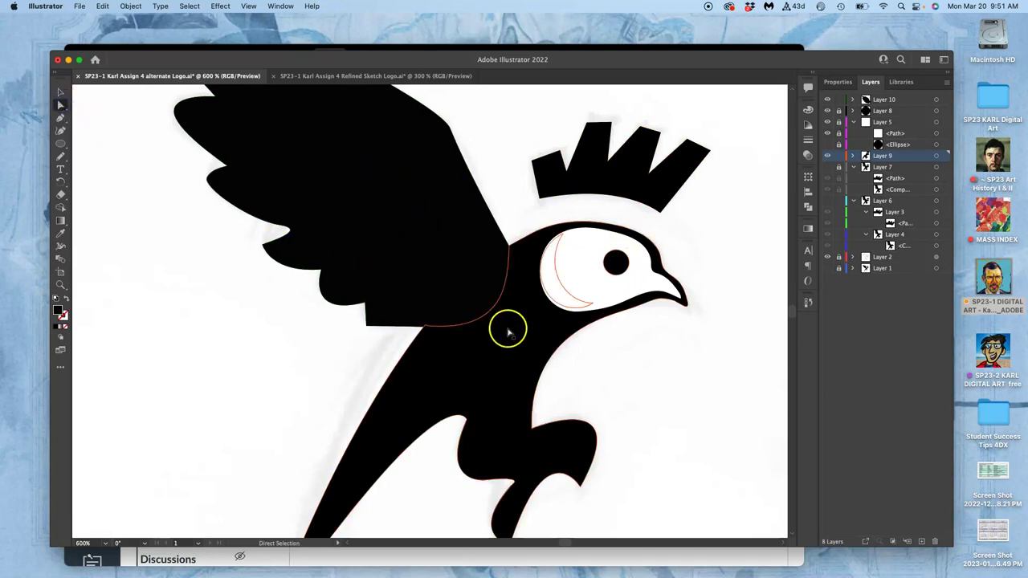
click(412, 224)
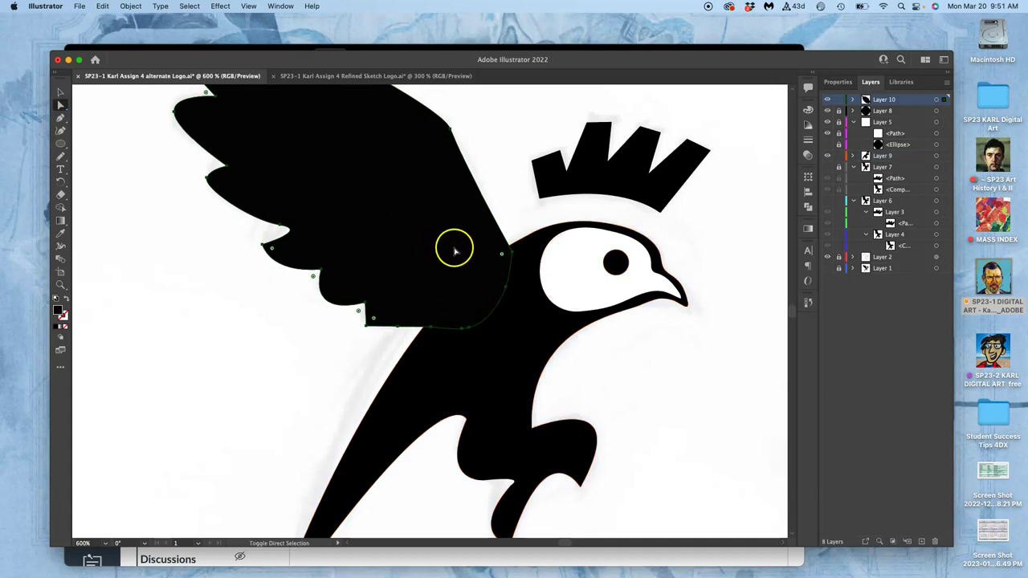
super+click(466, 257)
shift+super+click(522, 359)
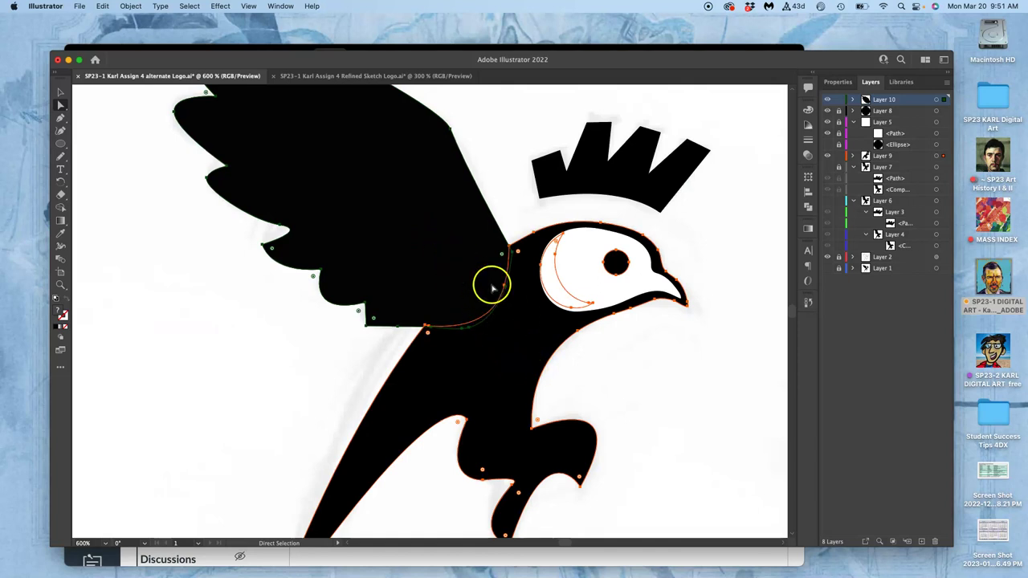
click(854, 156)
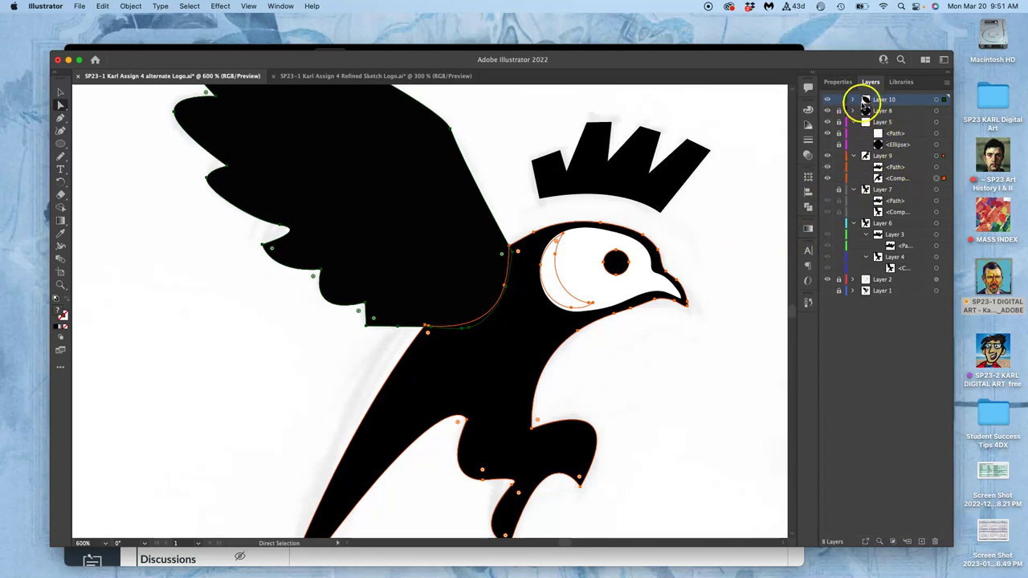
click(853, 99)
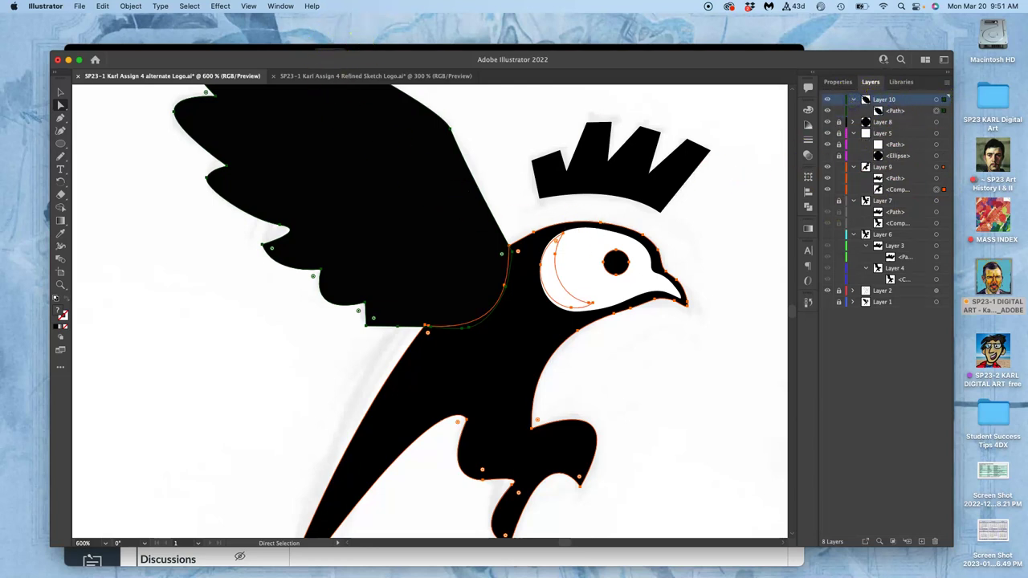
click(280, 6)
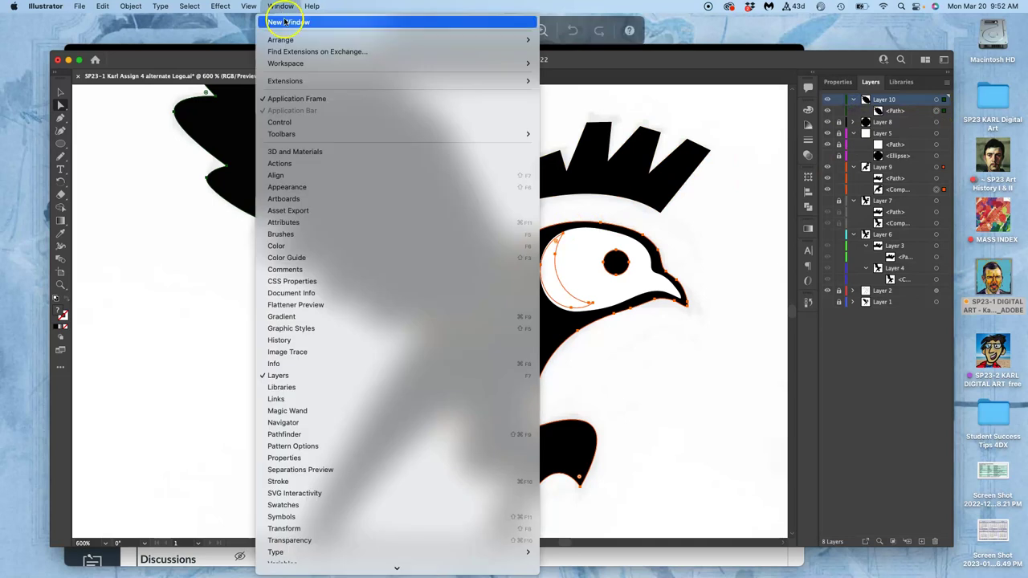
click(329, 430)
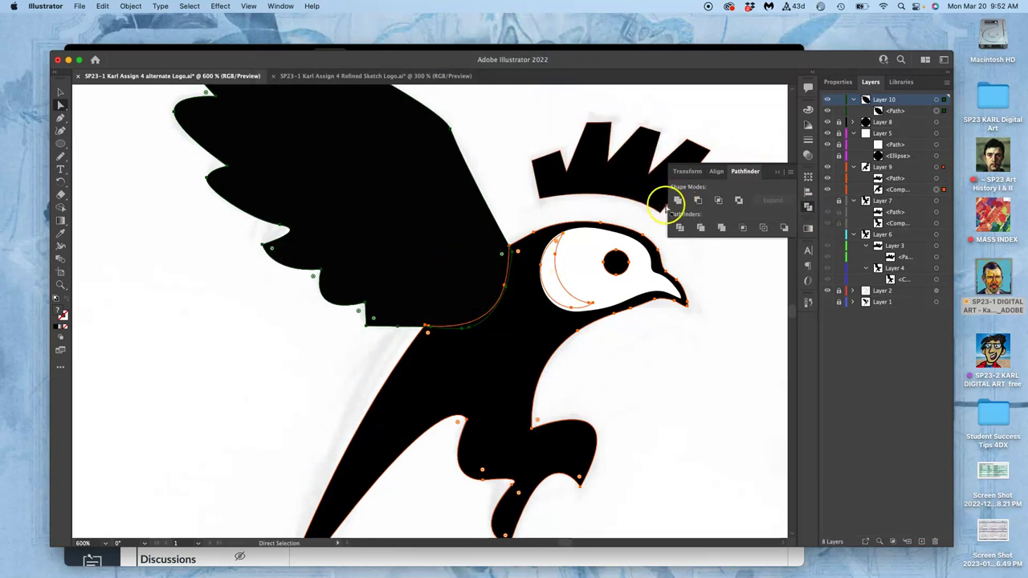
click(677, 201)
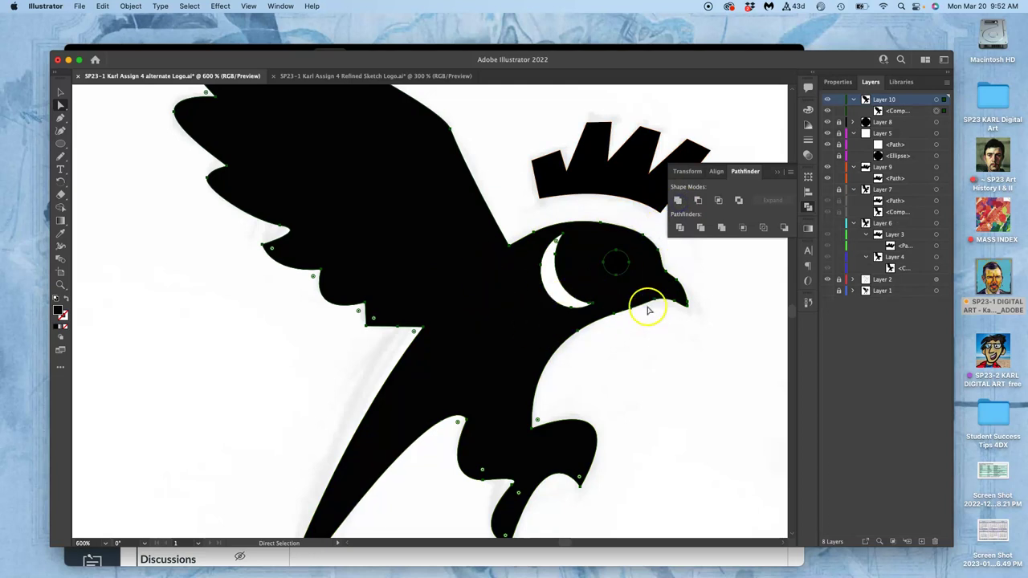
Step: Compare layer visibility and move Layer 5, the white head shape, to the top
click(828, 133)
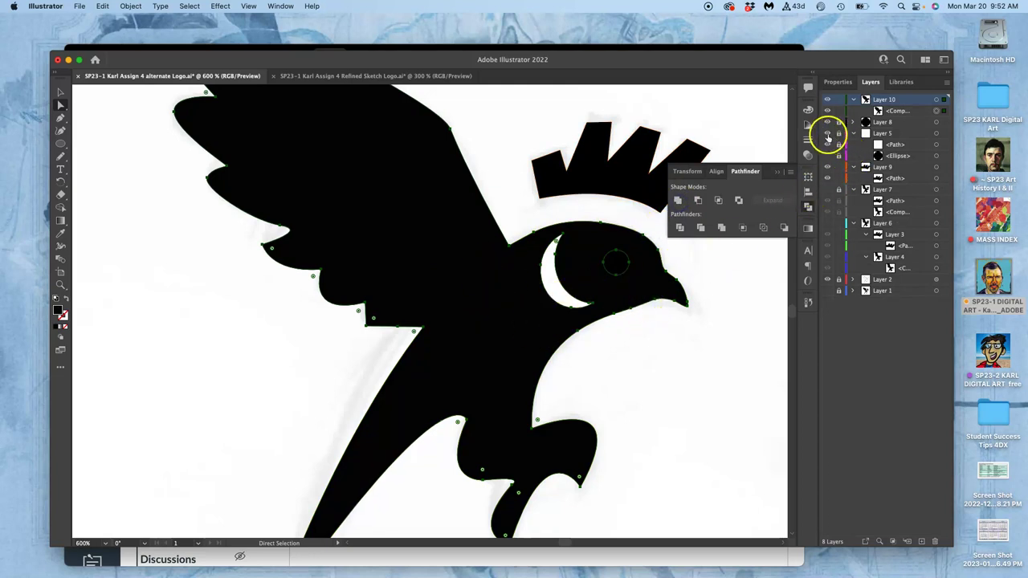
click(828, 156)
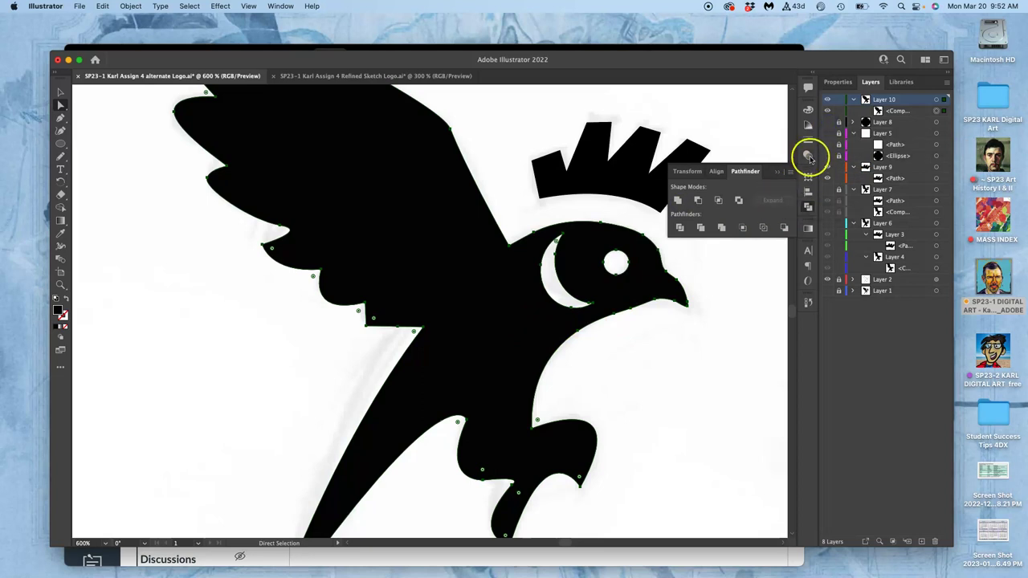
click(828, 134)
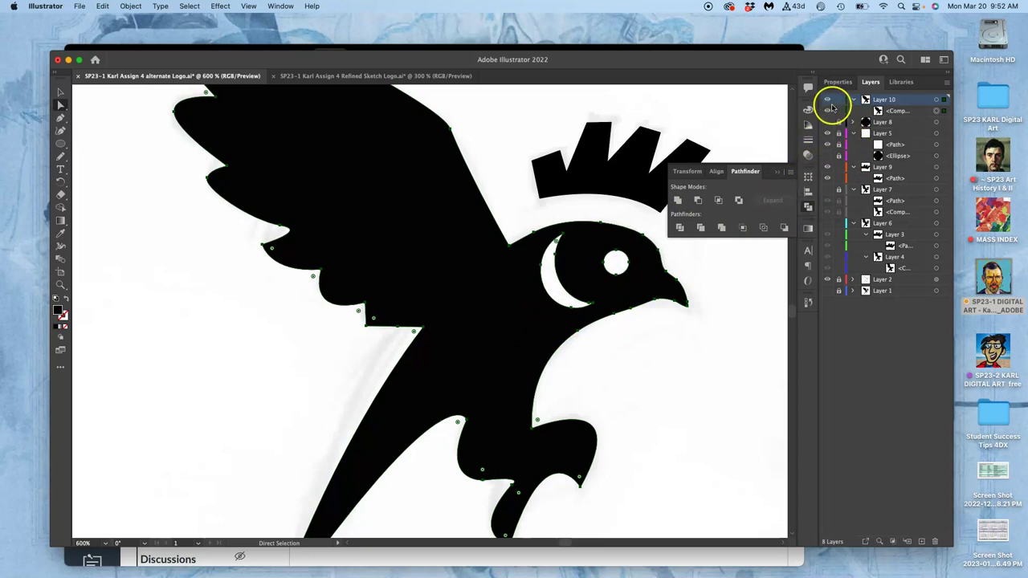
click(827, 99)
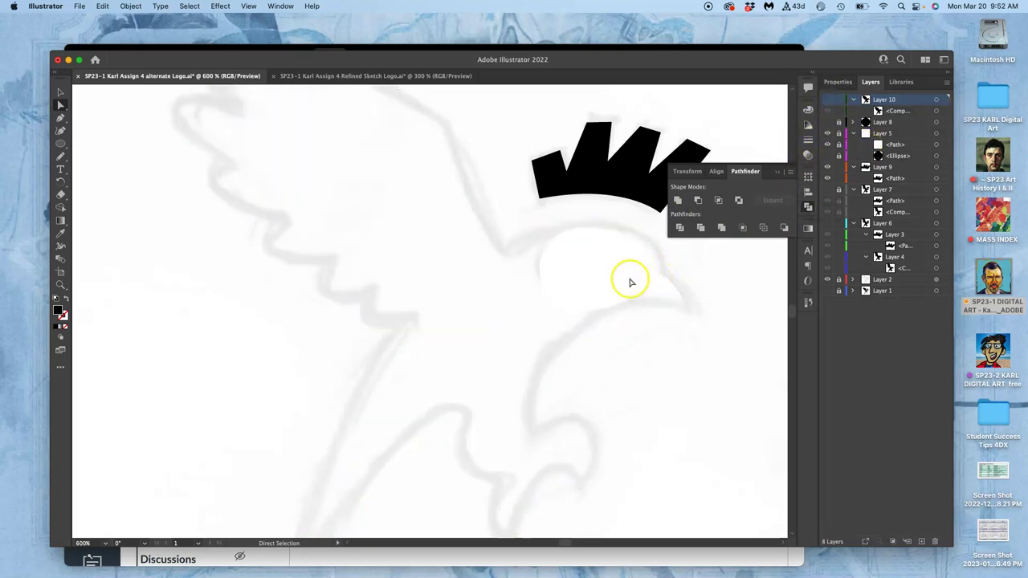
click(830, 133)
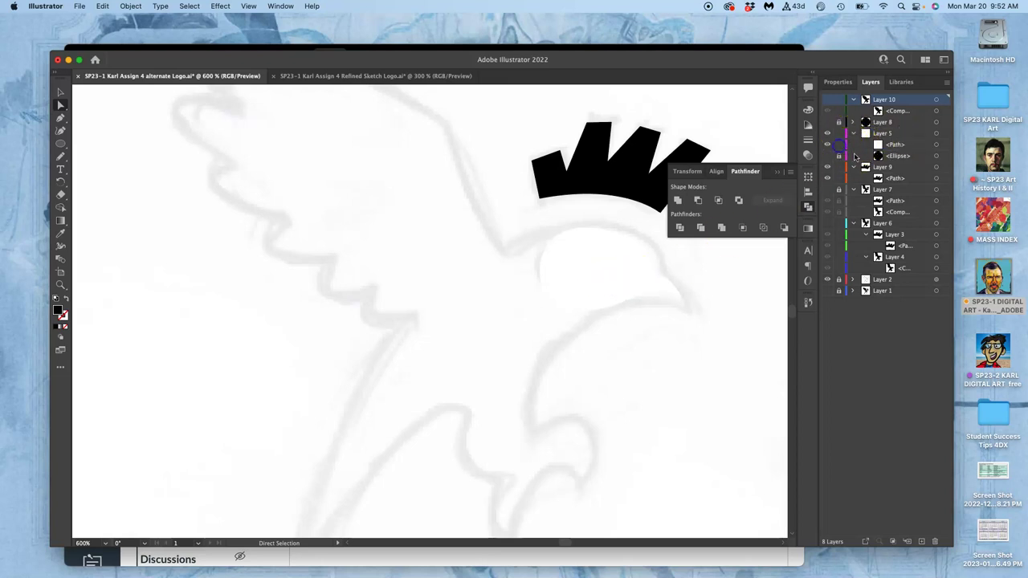
click(936, 133)
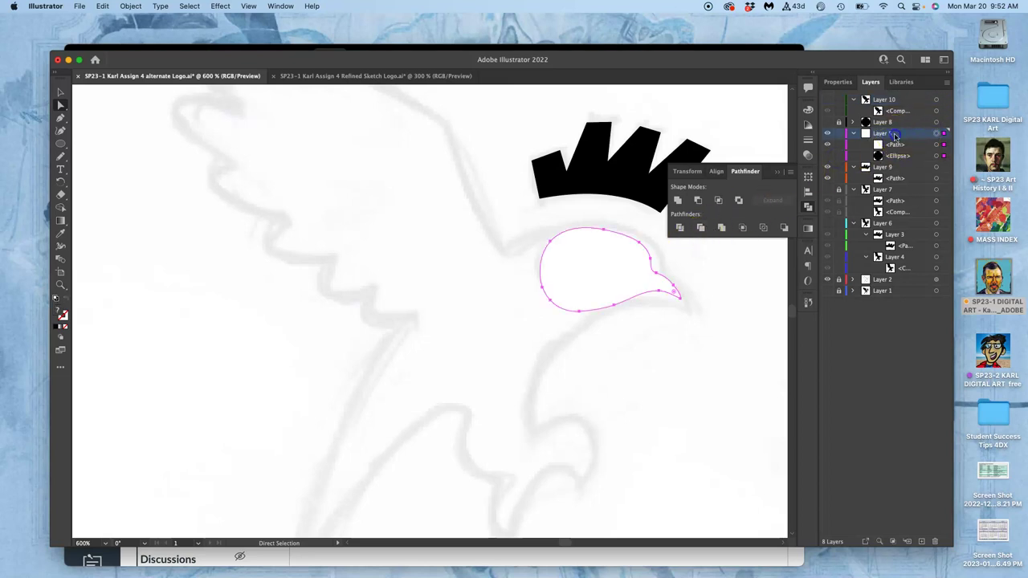
drag(895, 136, 892, 102)
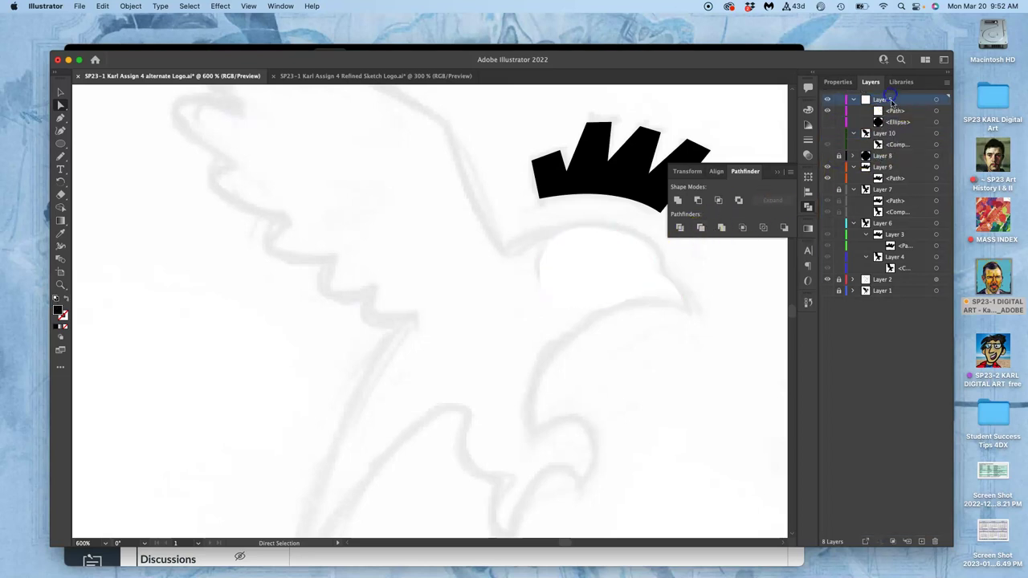
Step: Toggle the bird body, white head and crown layers off and on to check each part
click(828, 134)
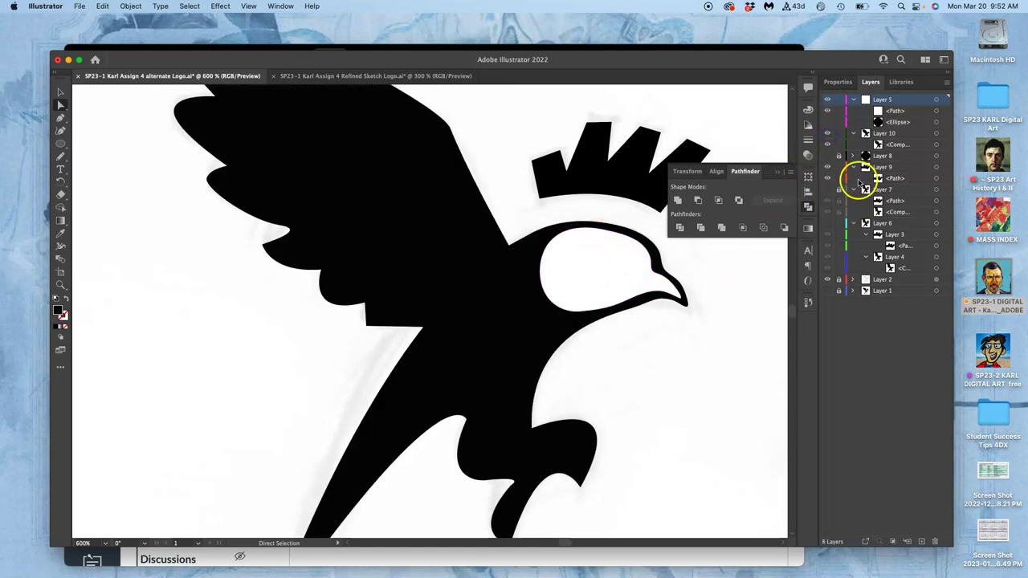
click(828, 100)
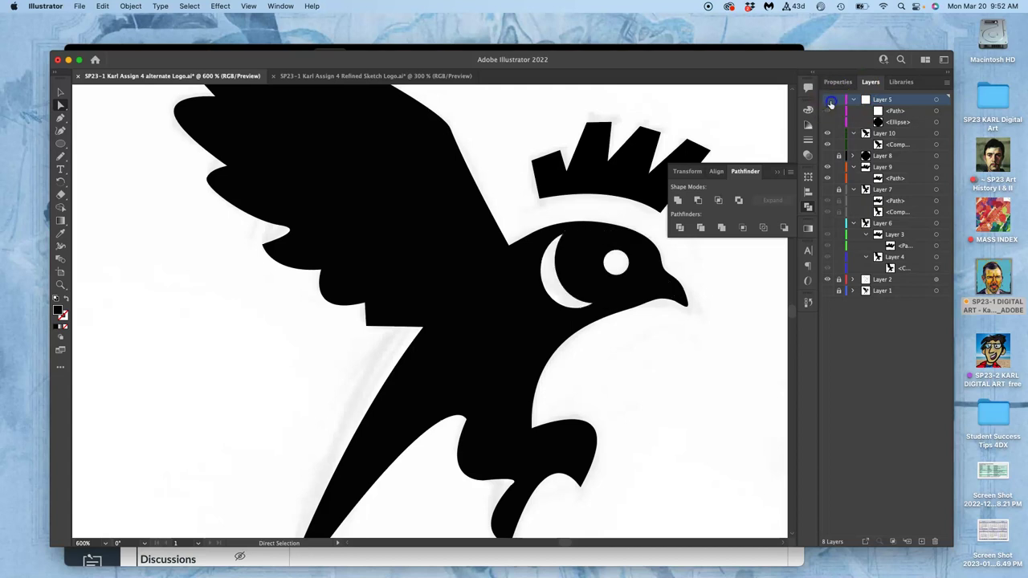
click(828, 100)
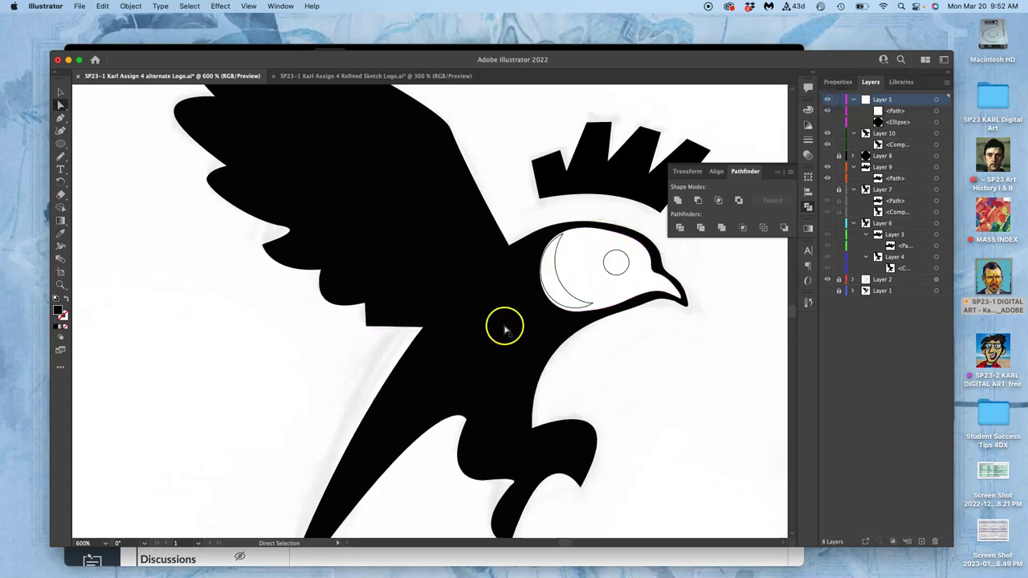
click(829, 145)
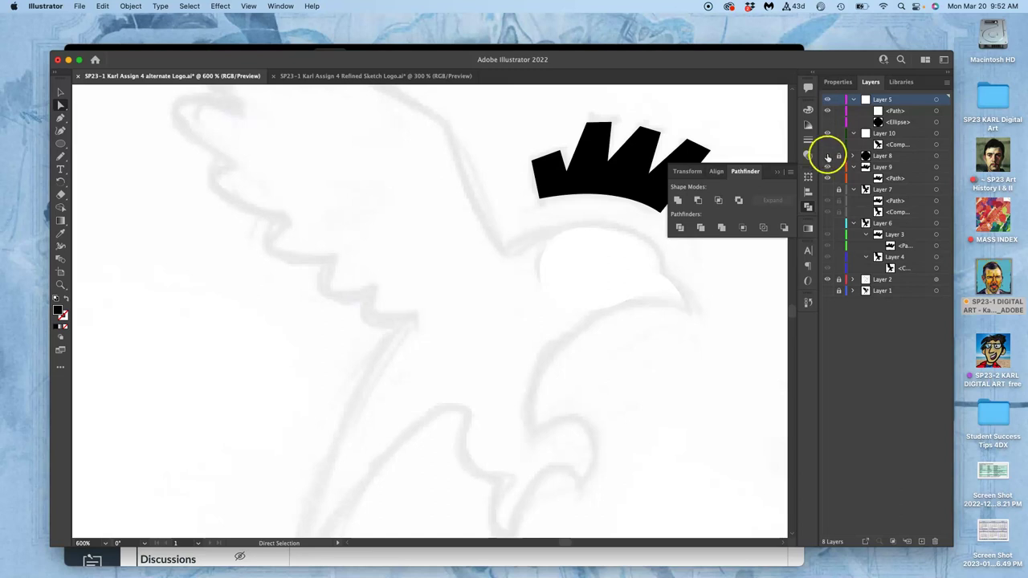
click(828, 143)
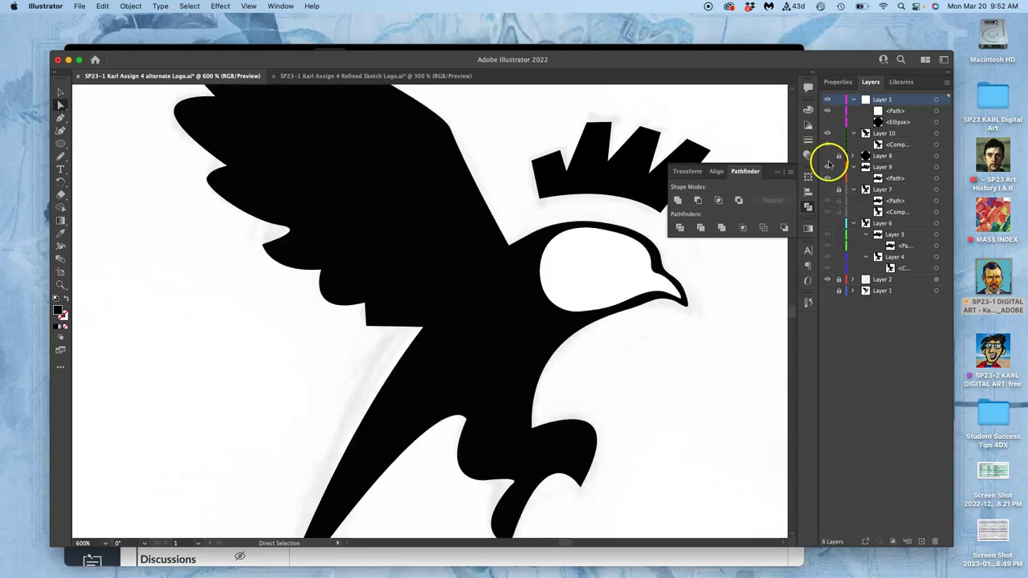
click(828, 167)
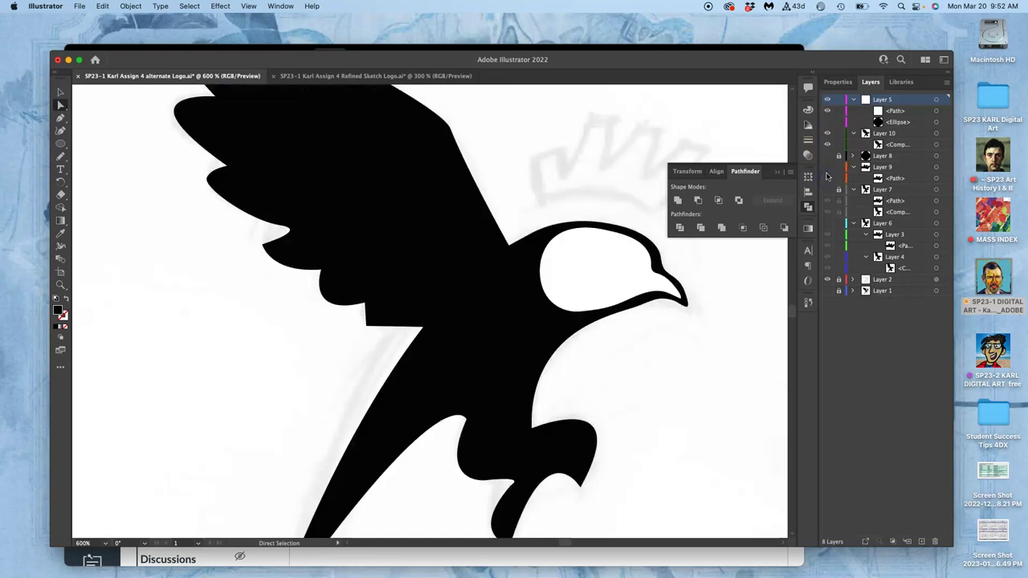
click(828, 167)
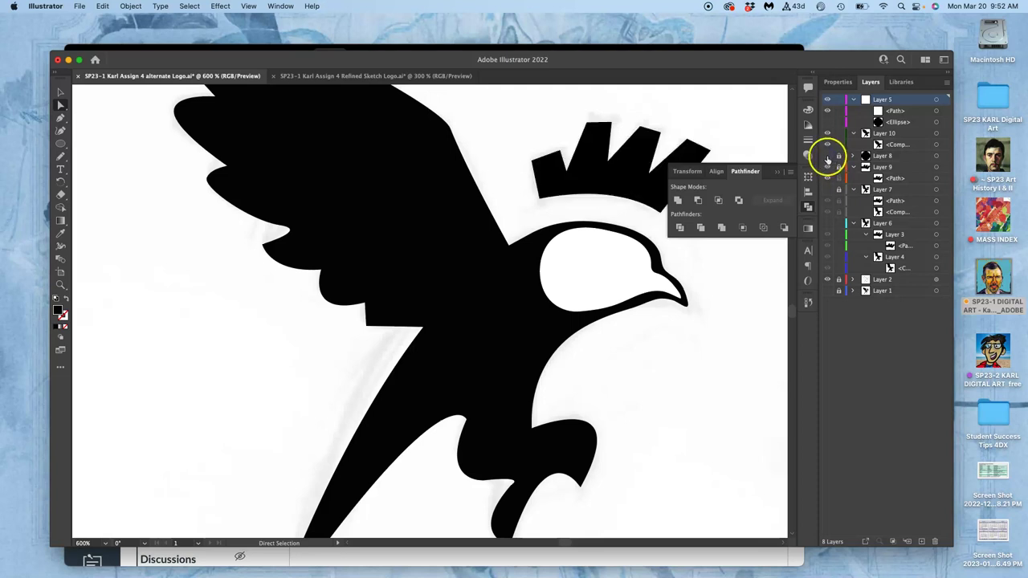
Step: Move Layer 8, the black pupil, to the top of the stack and leave it hidden
click(827, 159)
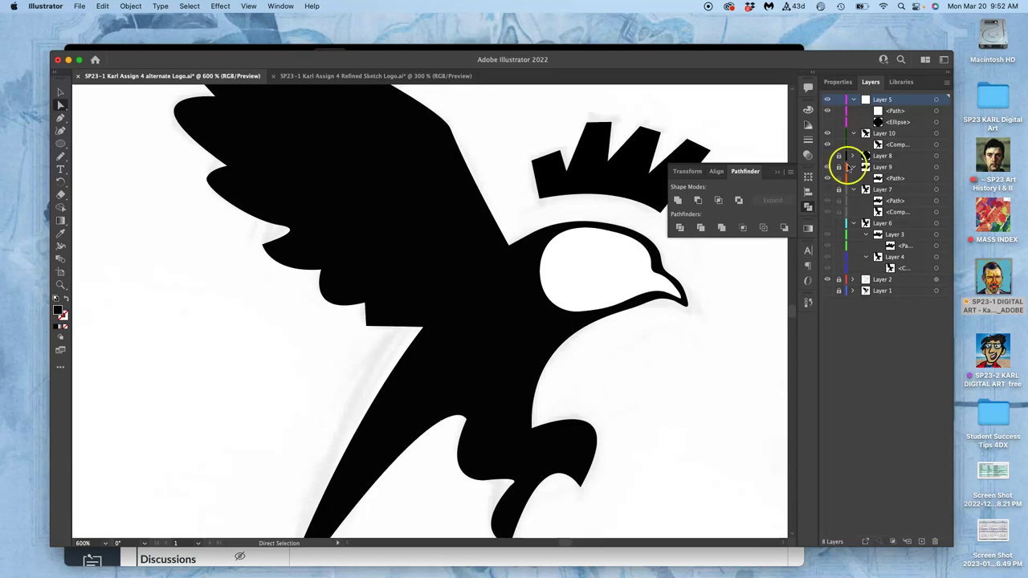
click(876, 156)
drag(866, 98, 866, 96)
click(829, 99)
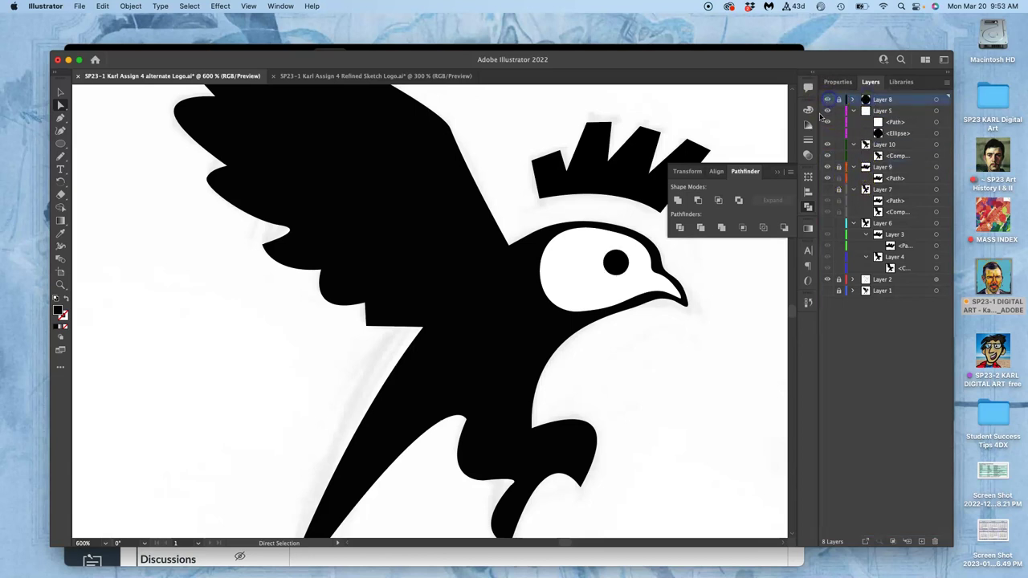
click(827, 101)
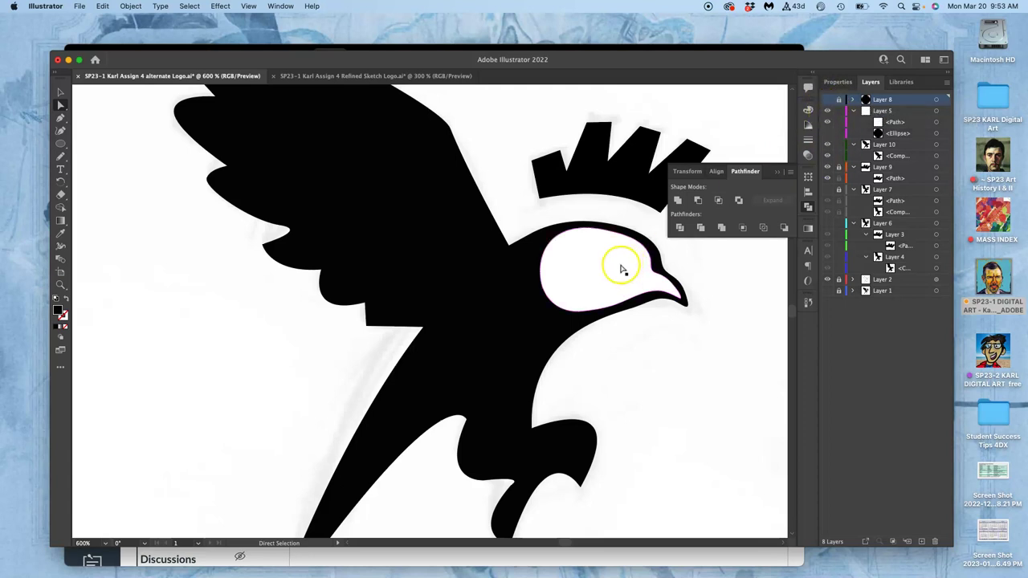
Step: Show the black pupil on Layer 8 again and add a new empty layer
click(828, 99)
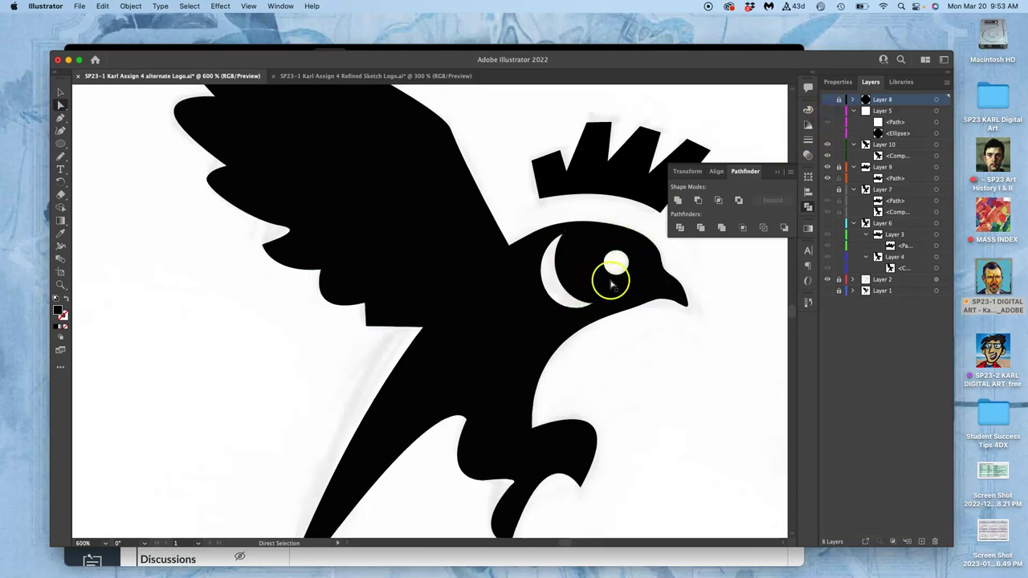
click(519, 318)
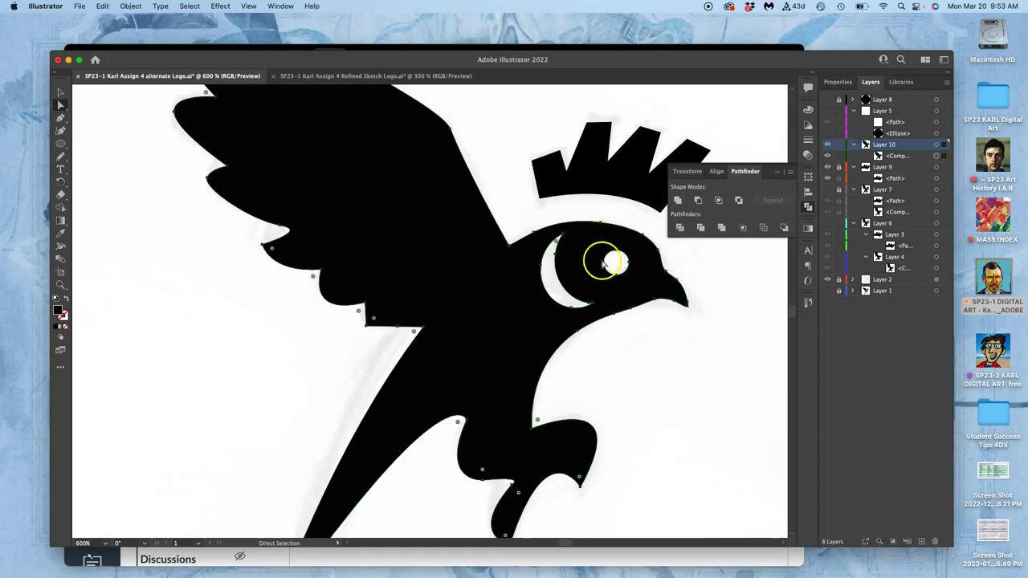
click(921, 542)
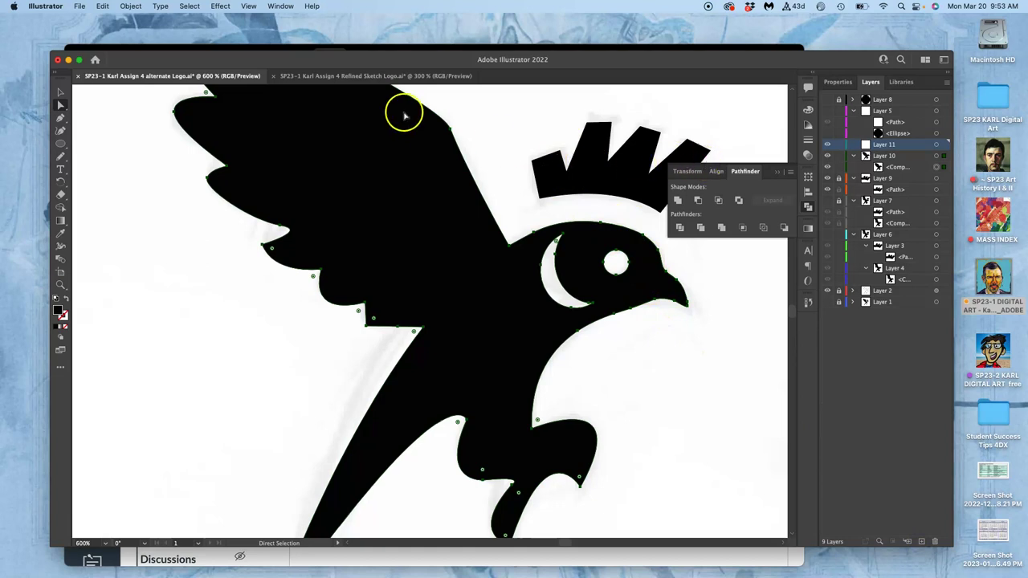
scroll(535, 230, down, 3)
scroll(535, 229, up, 2)
click(620, 242)
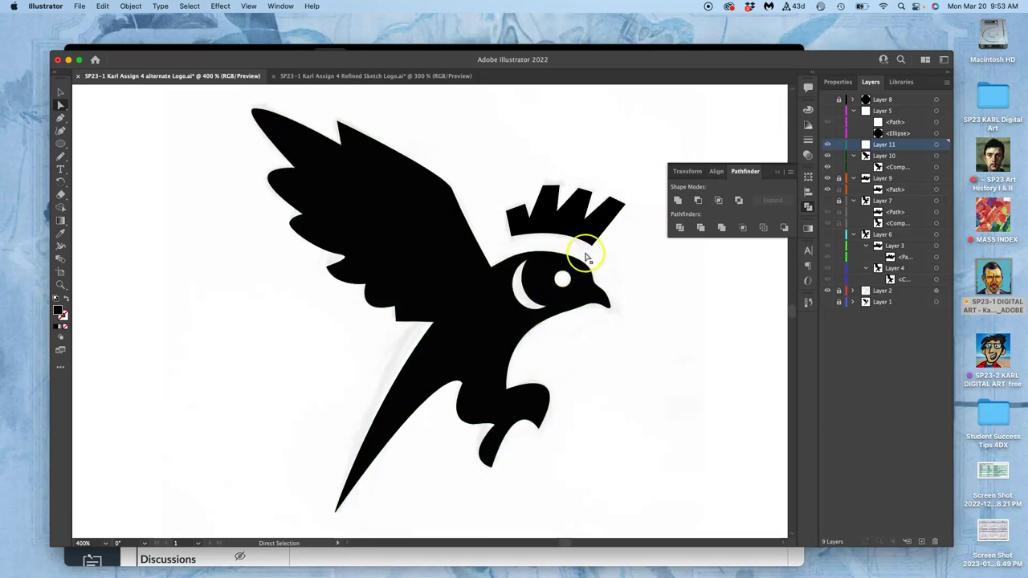
Step: Select the whole bird, trial-move it off the artboard, then undo to restore its position
drag(227, 105, 672, 525)
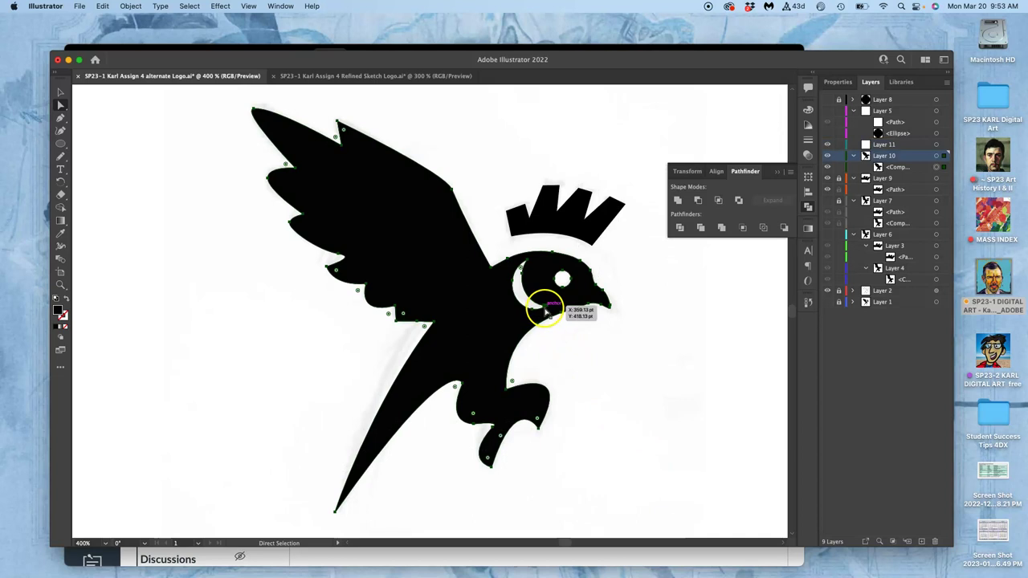
key(super+minus)
key(super+minus)
key(super+minus)
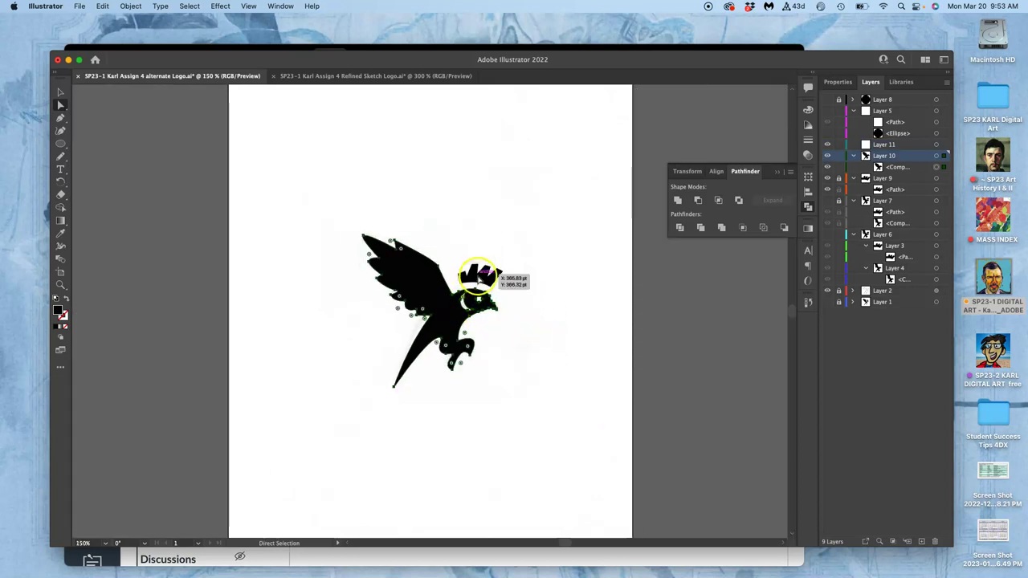
drag(471, 318, 731, 315)
click(760, 348)
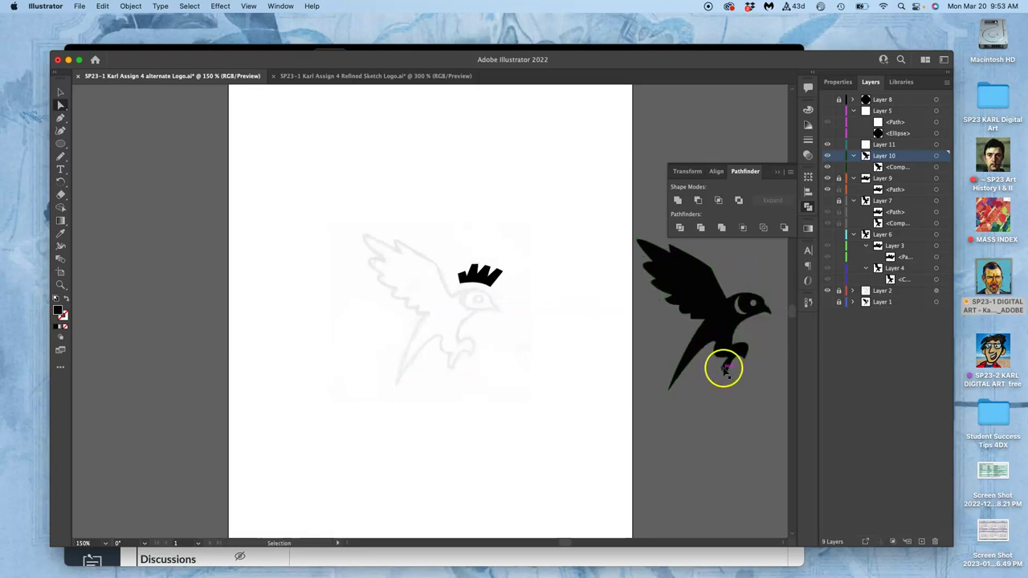
key(super+z)
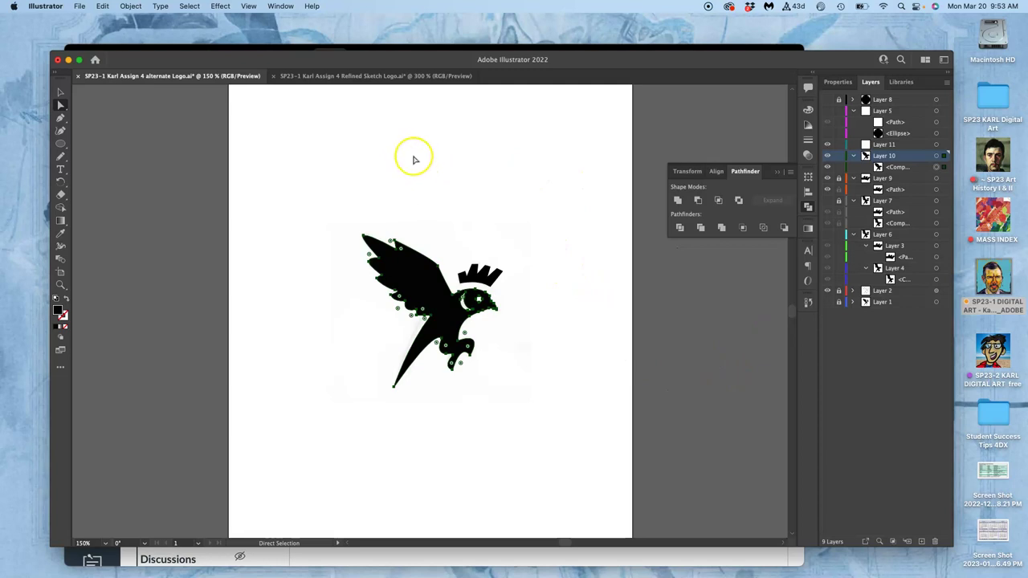
click(445, 181)
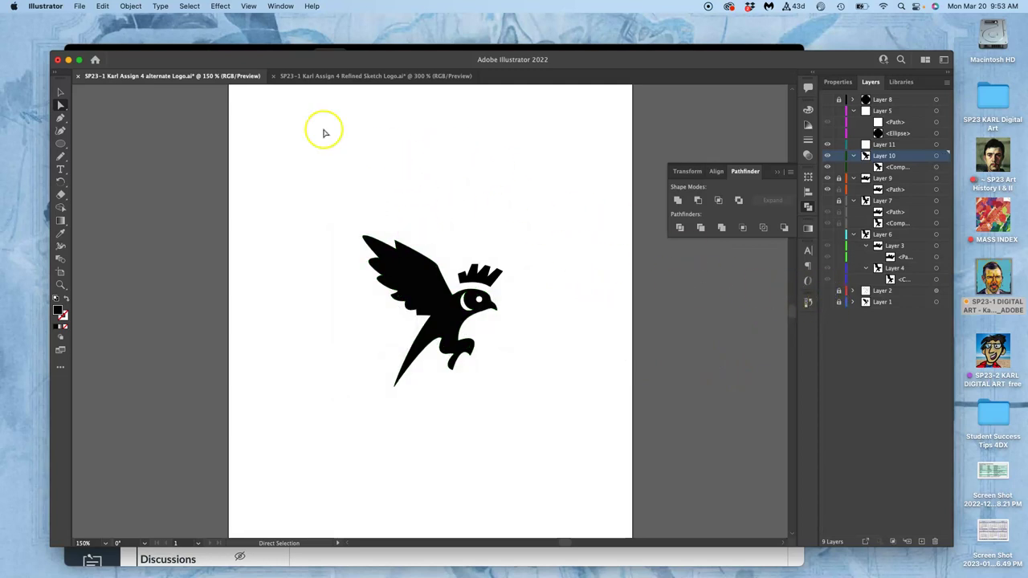
Step: Save the document, then save a copy as Illustrator EPS on the Desktop with default EPS options
click(80, 8)
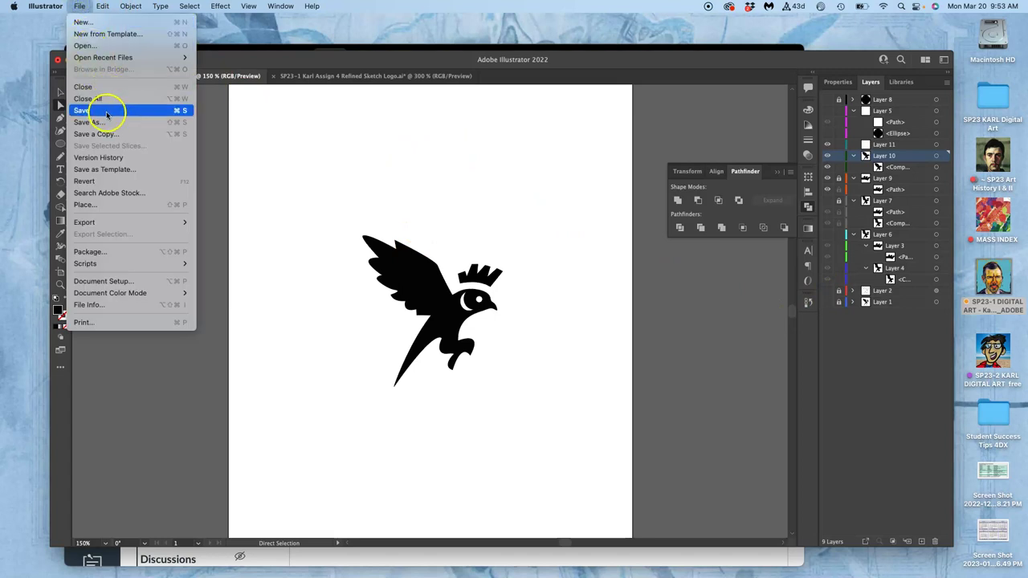
click(107, 109)
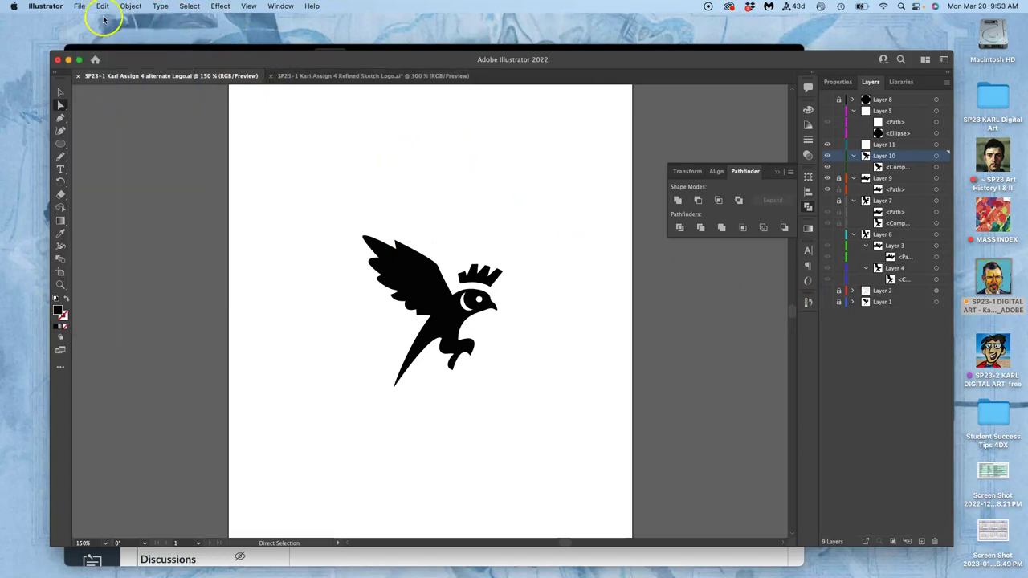
click(79, 6)
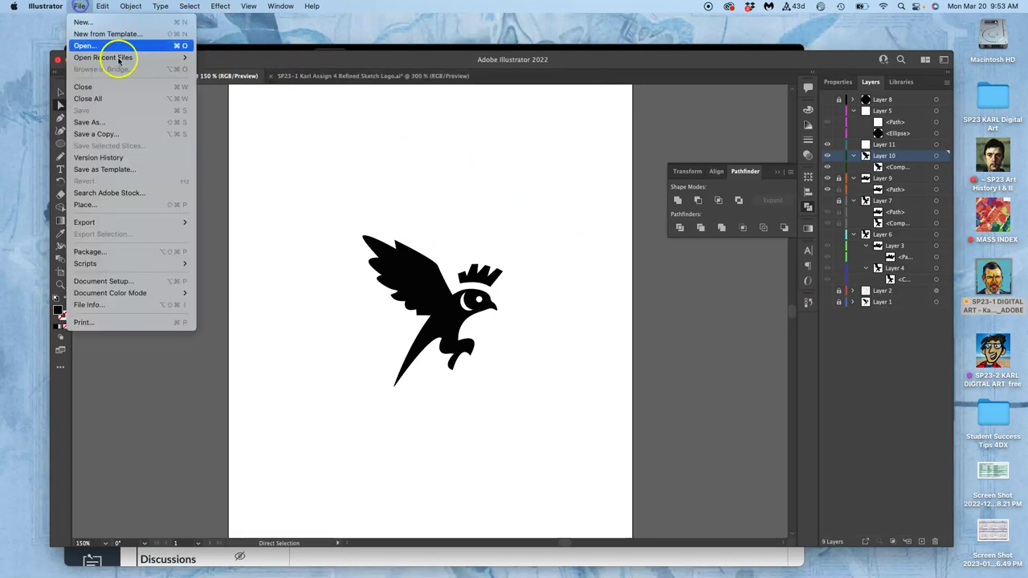
click(109, 135)
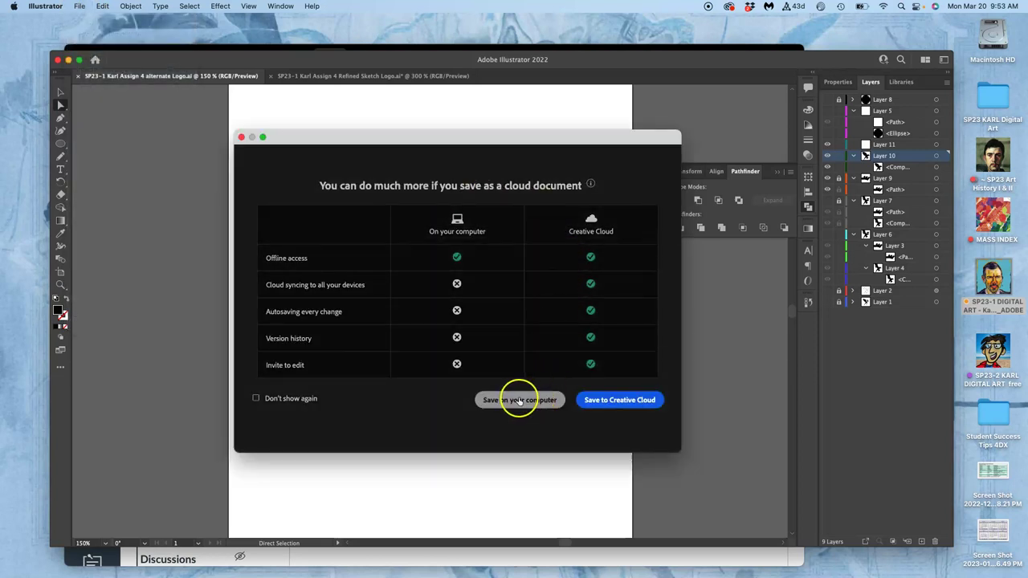
click(519, 399)
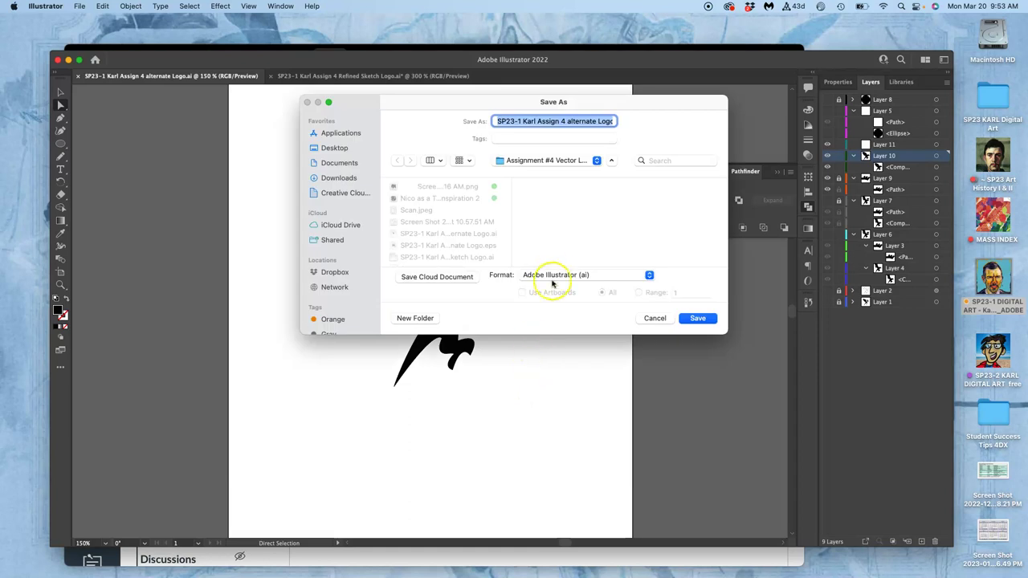
click(561, 275)
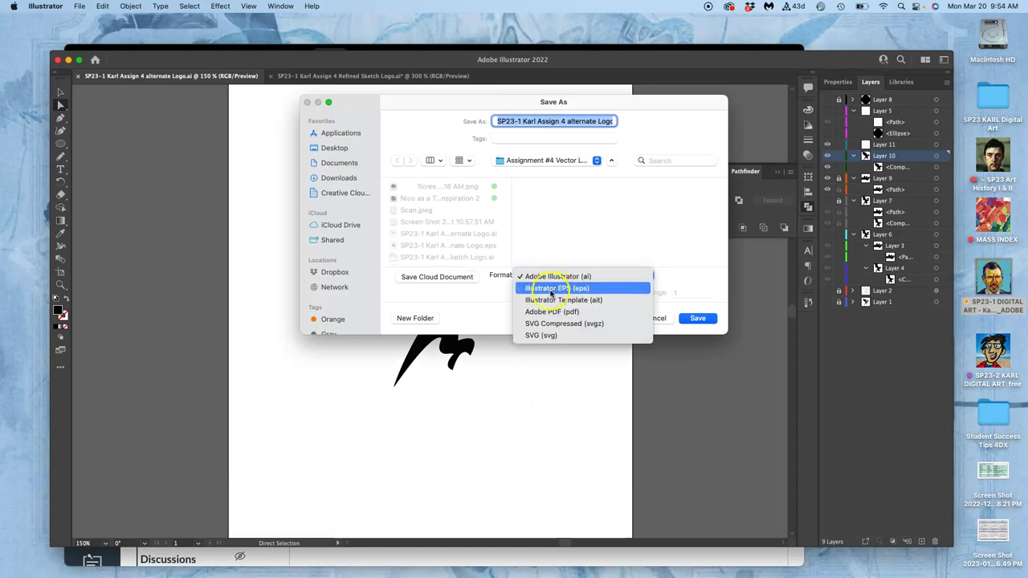
click(551, 291)
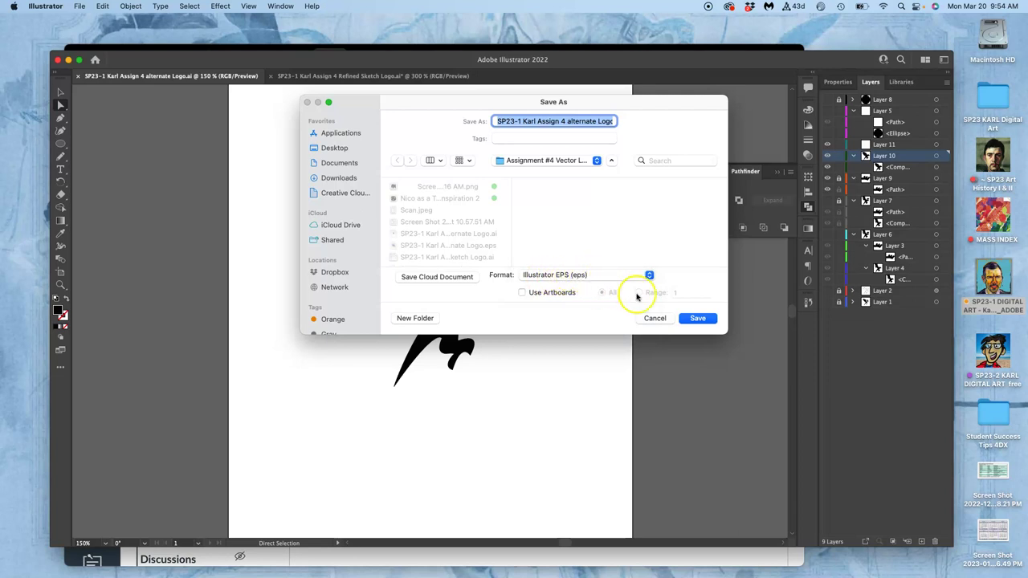
key(super+shift+d)
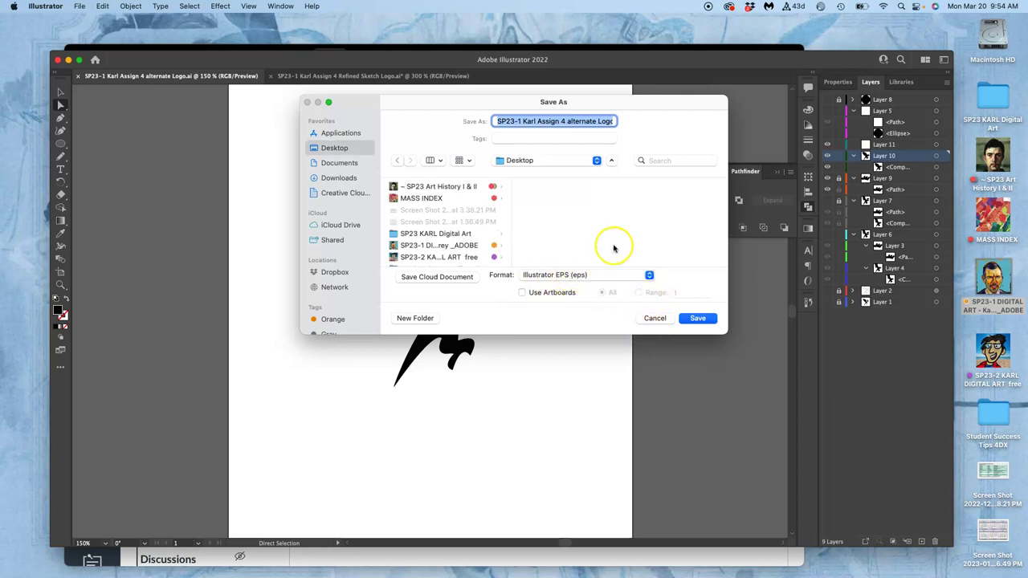
click(699, 318)
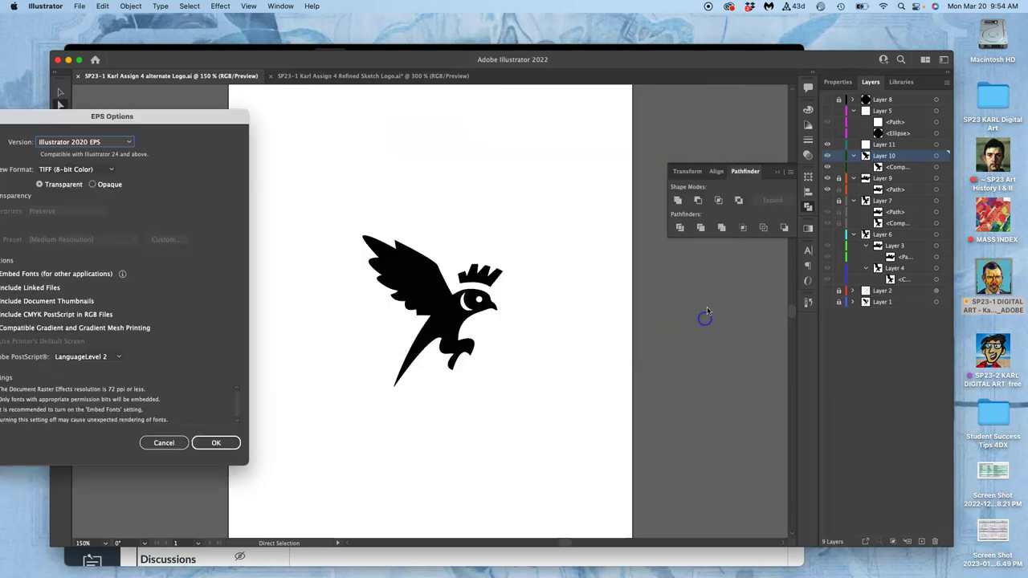
click(217, 443)
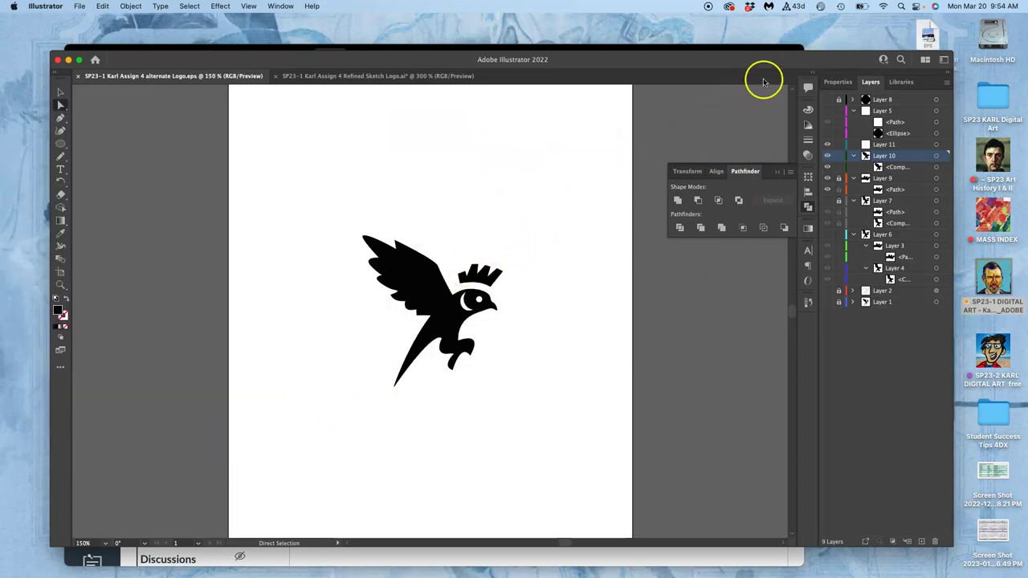
drag(837, 59, 799, 96)
click(779, 55)
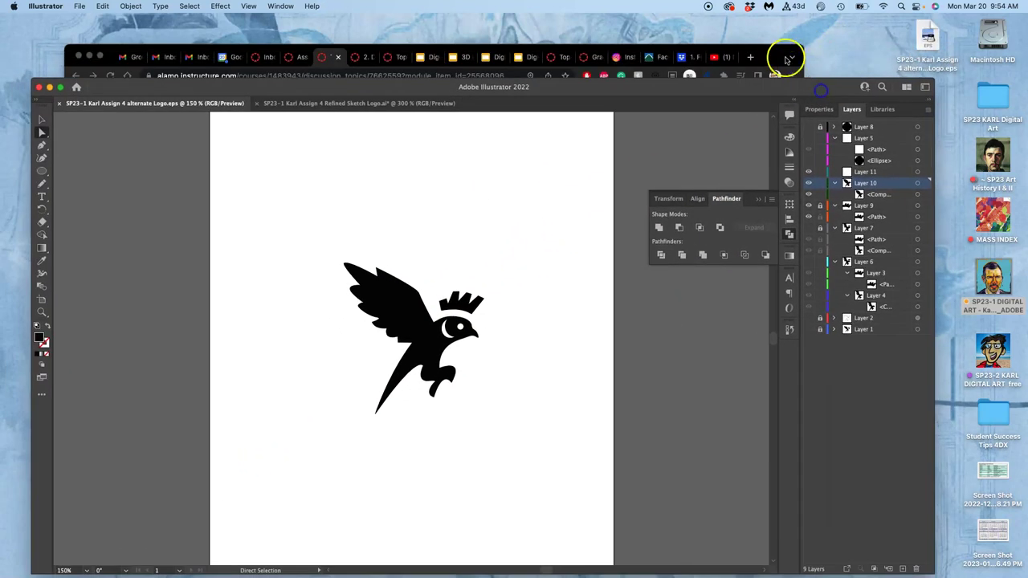
click(838, 85)
drag(820, 94, 792, 30)
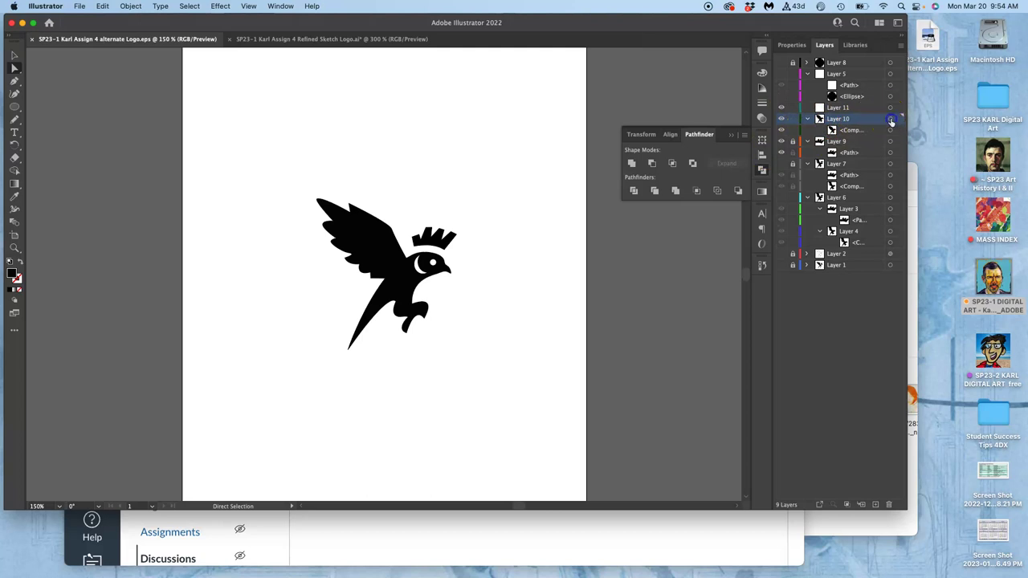
Step: Hide the bird on Layer 10 and paste it in place on Layer 11
click(891, 119)
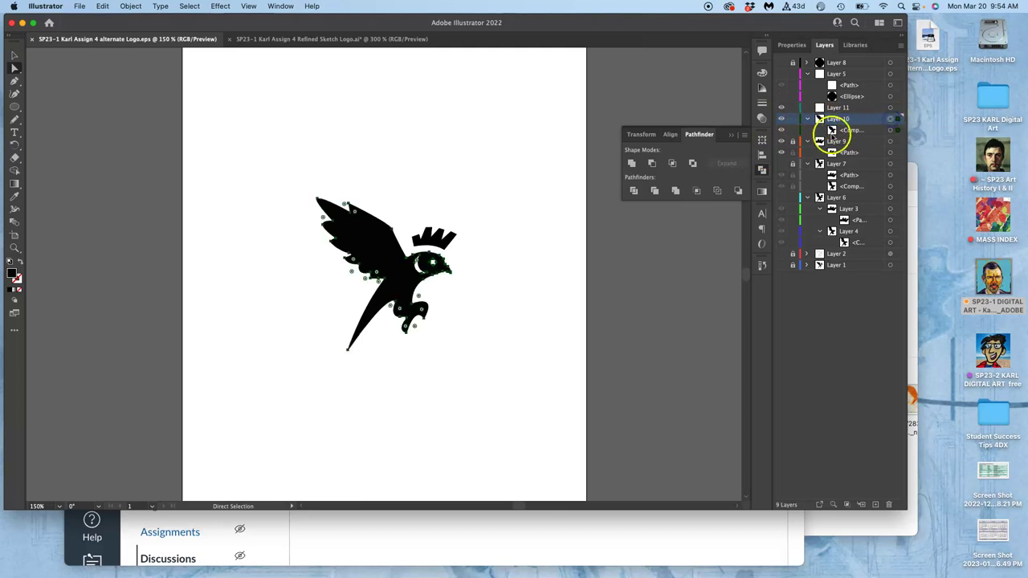
click(781, 118)
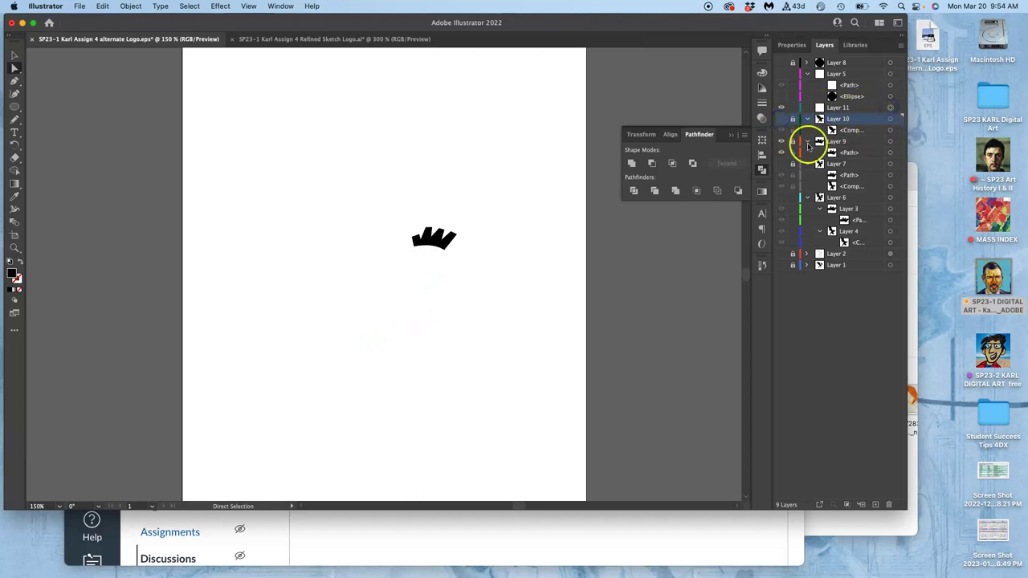
click(859, 107)
click(110, 7)
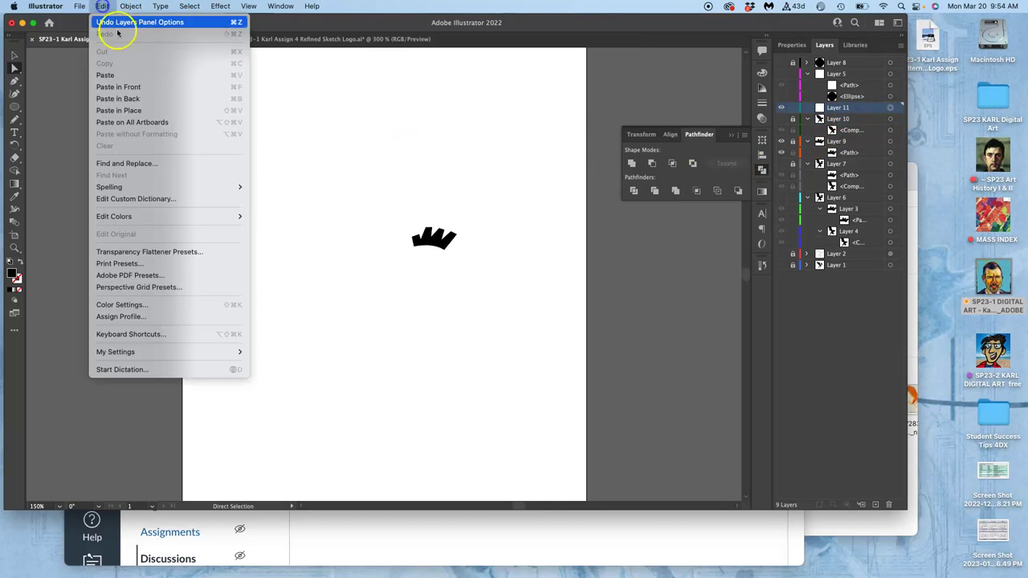
click(129, 107)
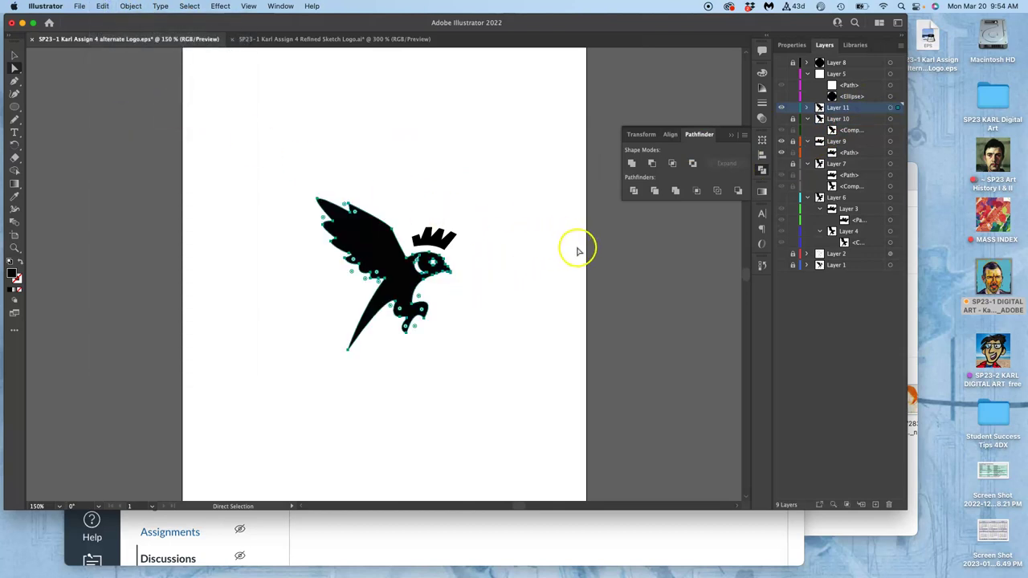
Step: Reselect the pasted bird, show Layer 5's white head shape, and zoom in close
click(610, 248)
click(420, 268)
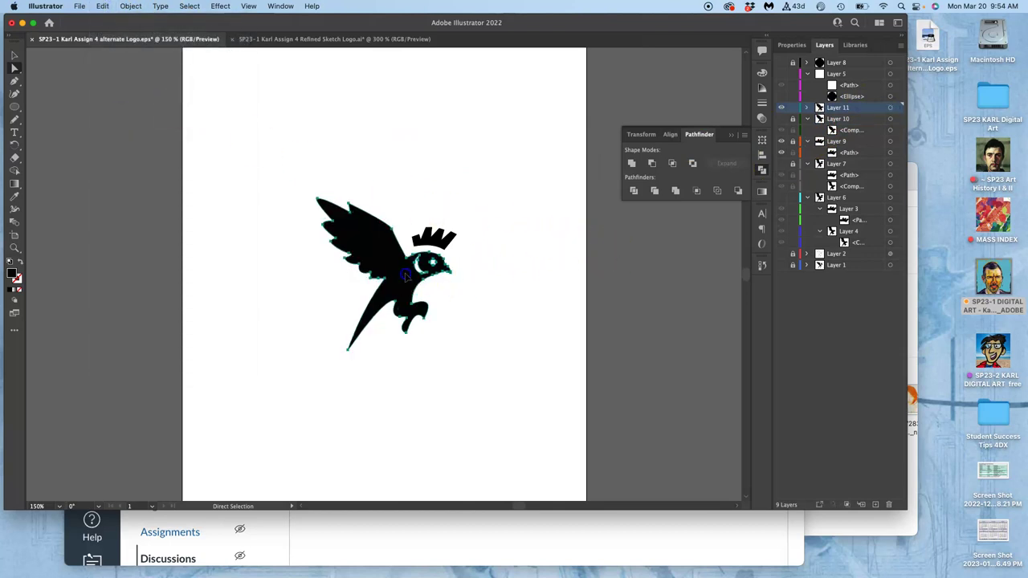
click(780, 73)
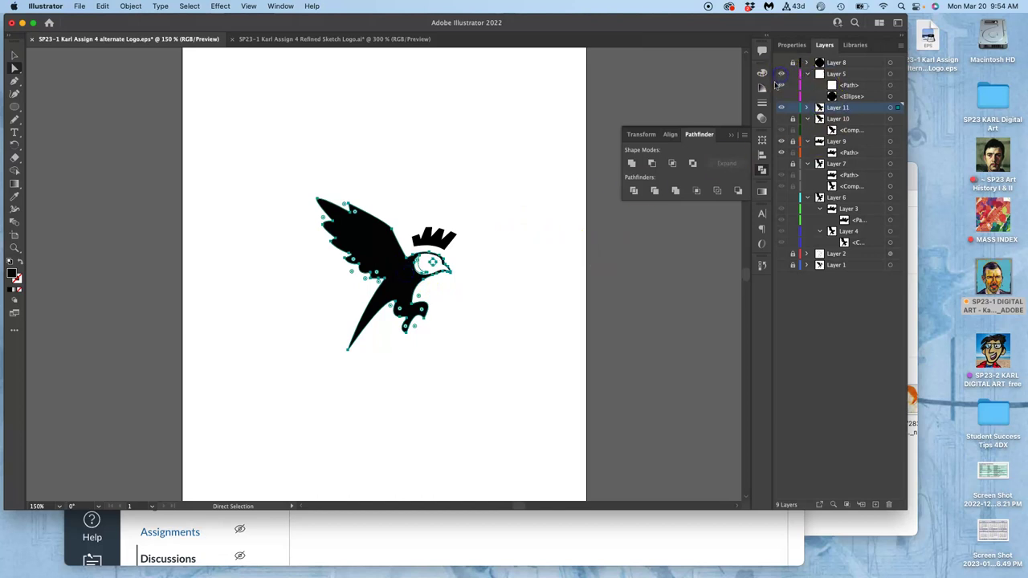
key(super+equal)
key(super+equal)
key(super+equal)
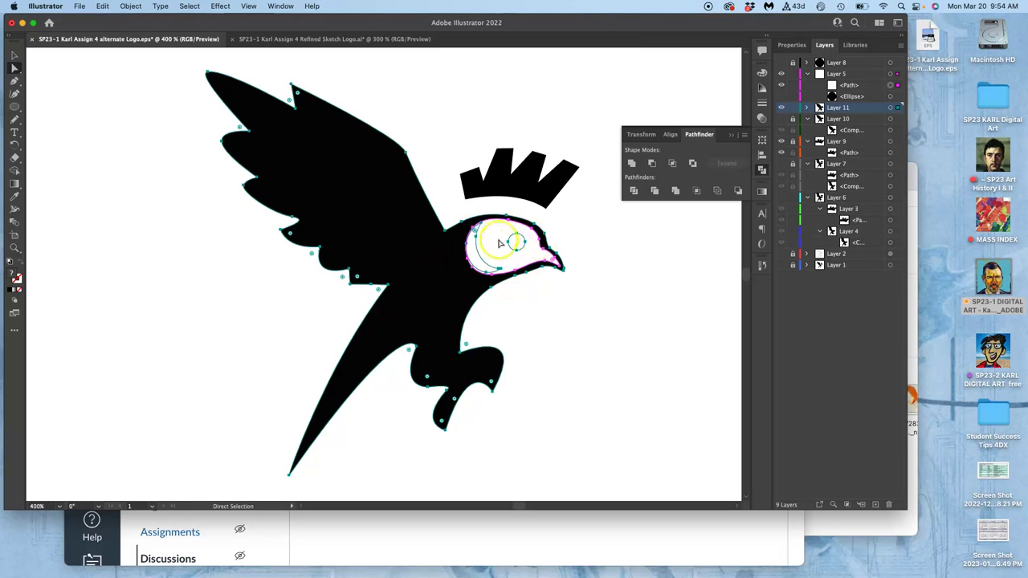
Step: Subtract the white head shape from the bird with Minus Front and show Layer 8's eye dot
click(652, 164)
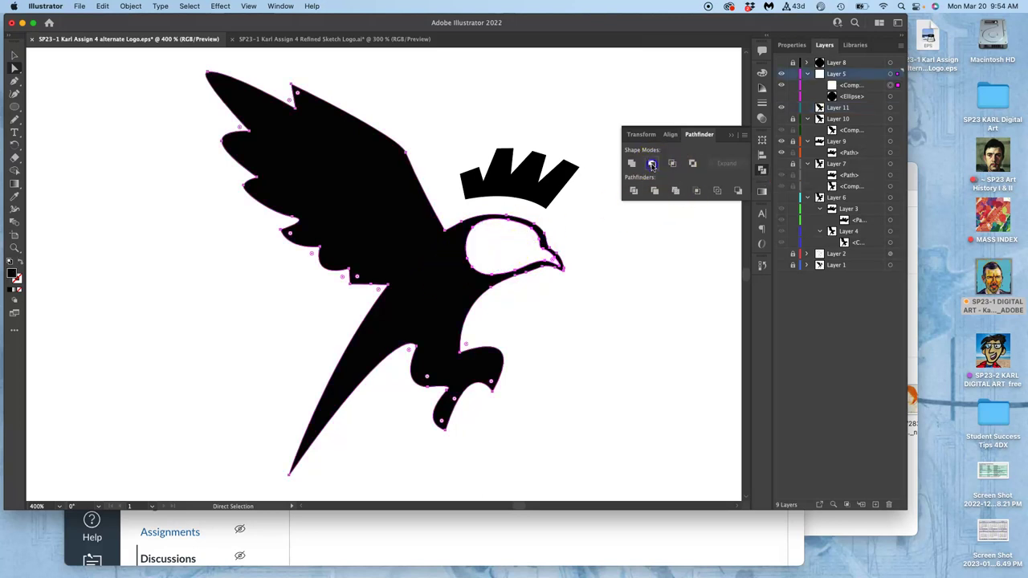
click(614, 293)
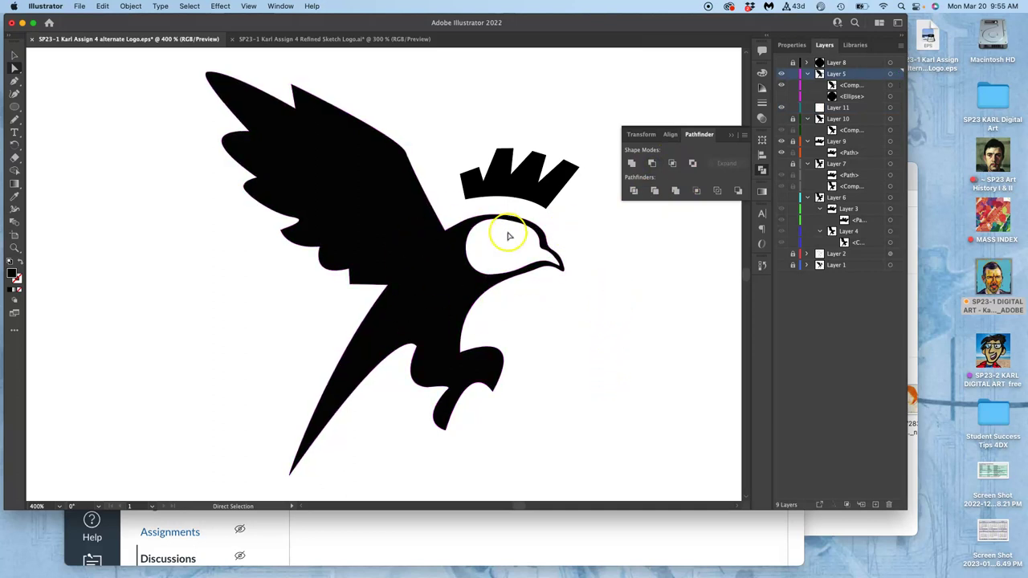
click(451, 242)
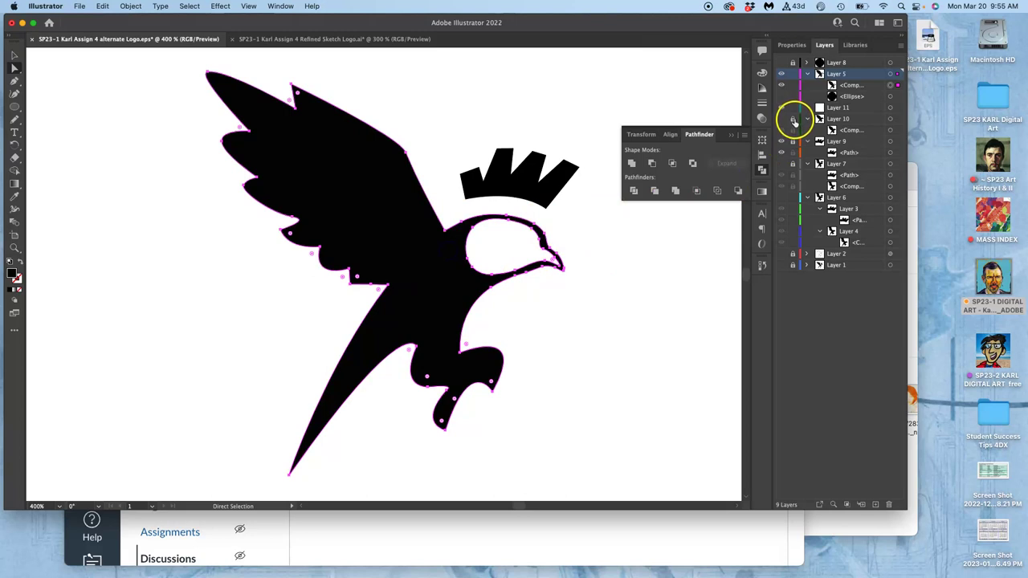
click(782, 63)
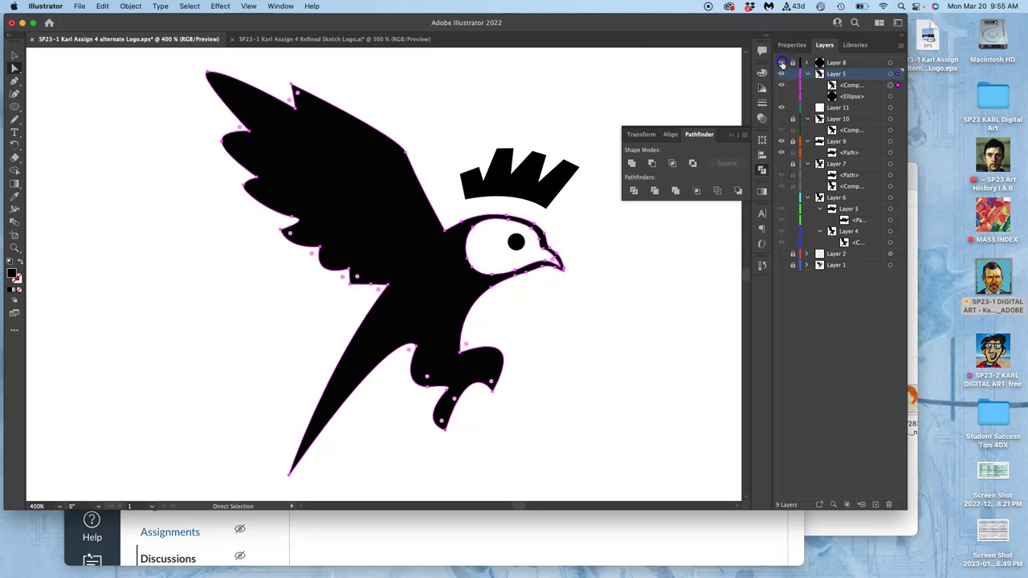
click(681, 251)
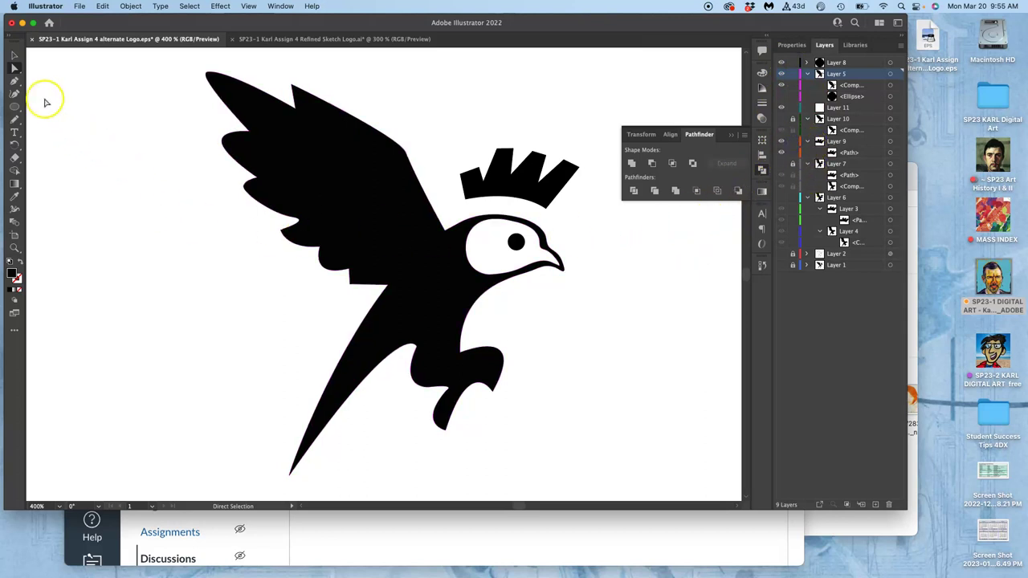
Step: Select all the bird artwork, zoom out, trial-move it, and undo so it stays centred
click(15, 55)
drag(126, 55, 604, 478)
key(a)
key(super+minus)
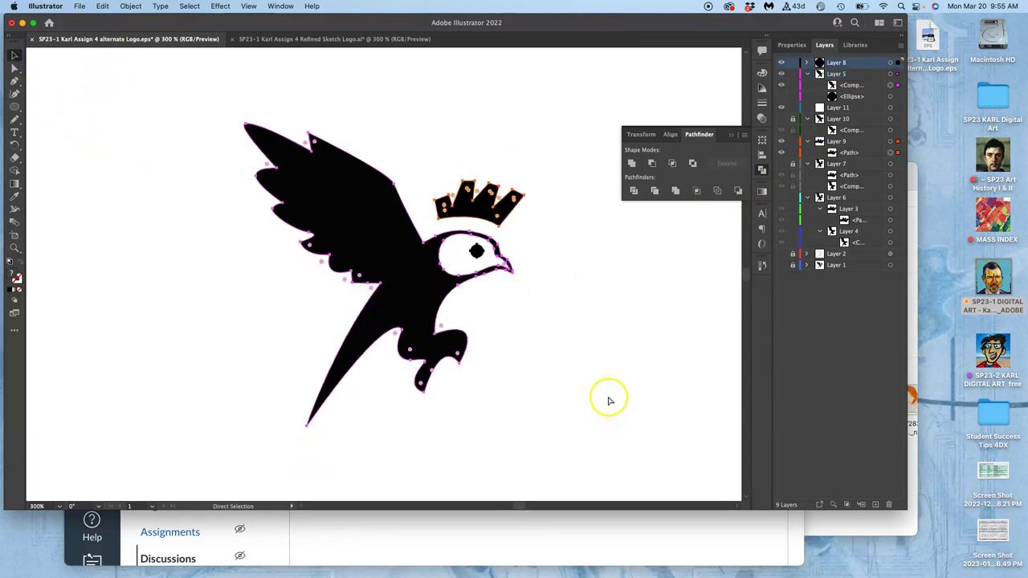
key(super+minus)
key(v)
drag(397, 278, 681, 298)
click(676, 414)
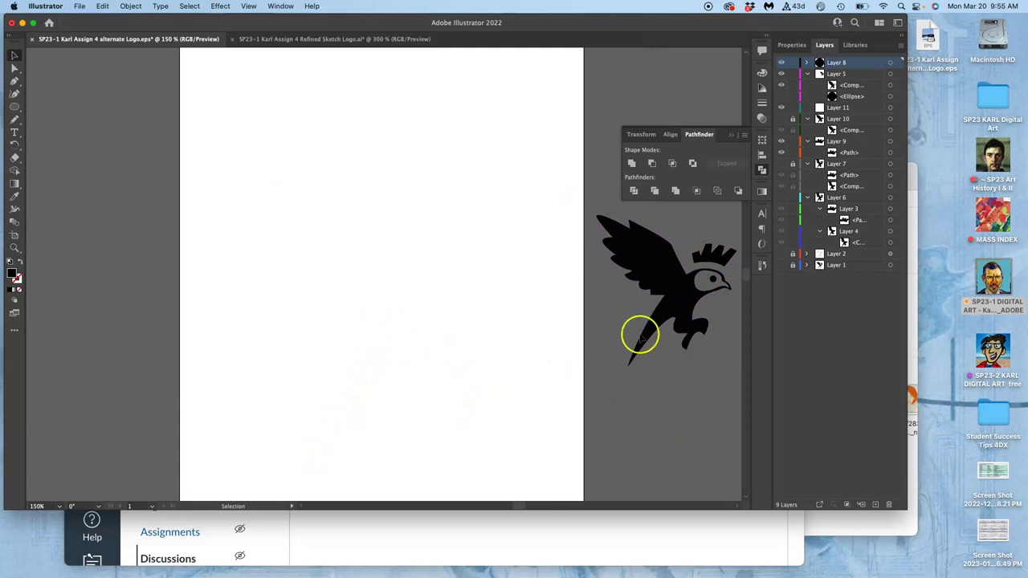
key(super+z)
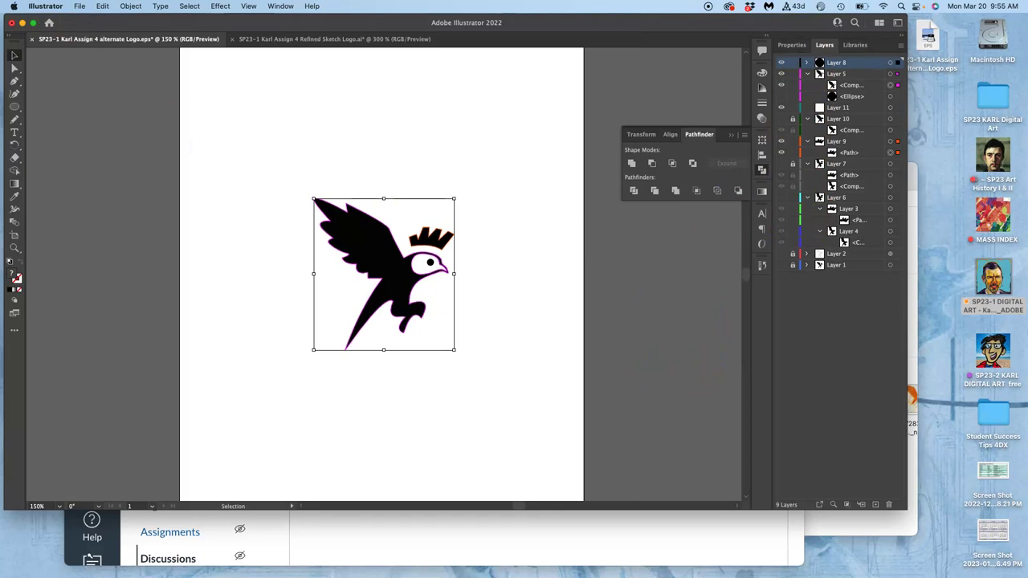
Step: Save, then Save As Illustrator EPS named 'alternate Logo - 2.eps' on the Desktop
click(79, 6)
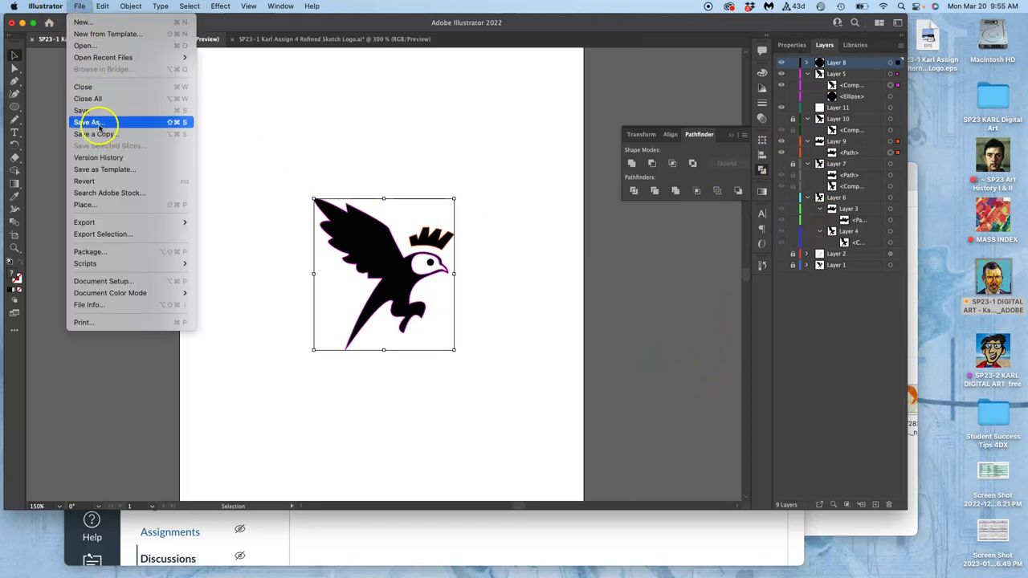
click(93, 109)
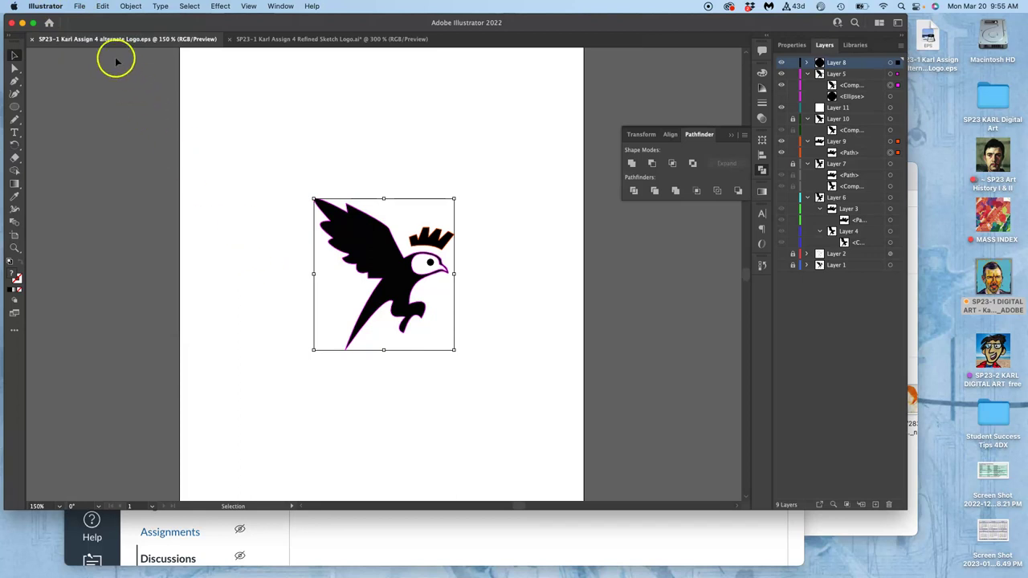
click(78, 6)
click(101, 123)
click(523, 404)
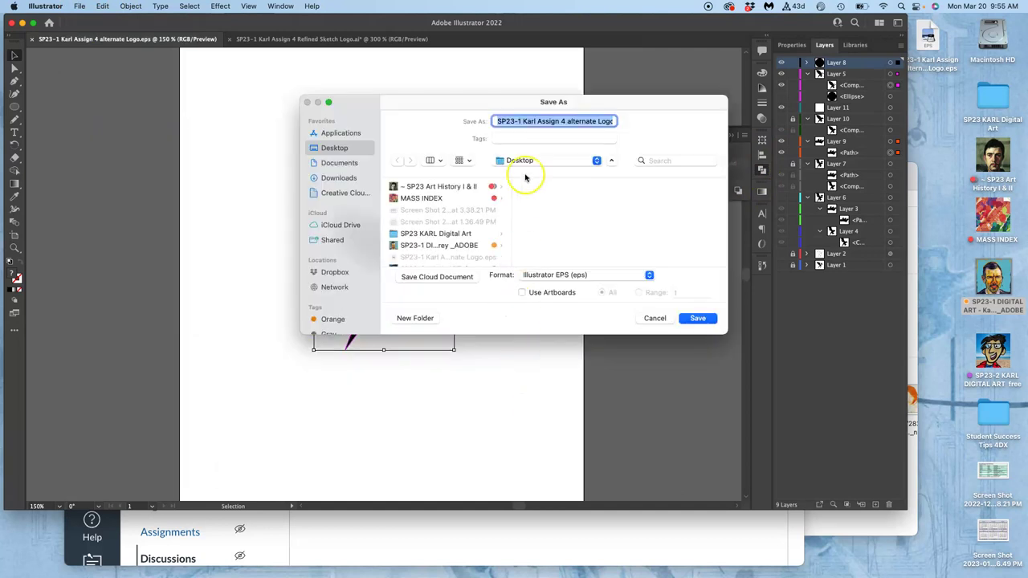
click(601, 121)
click(598, 121)
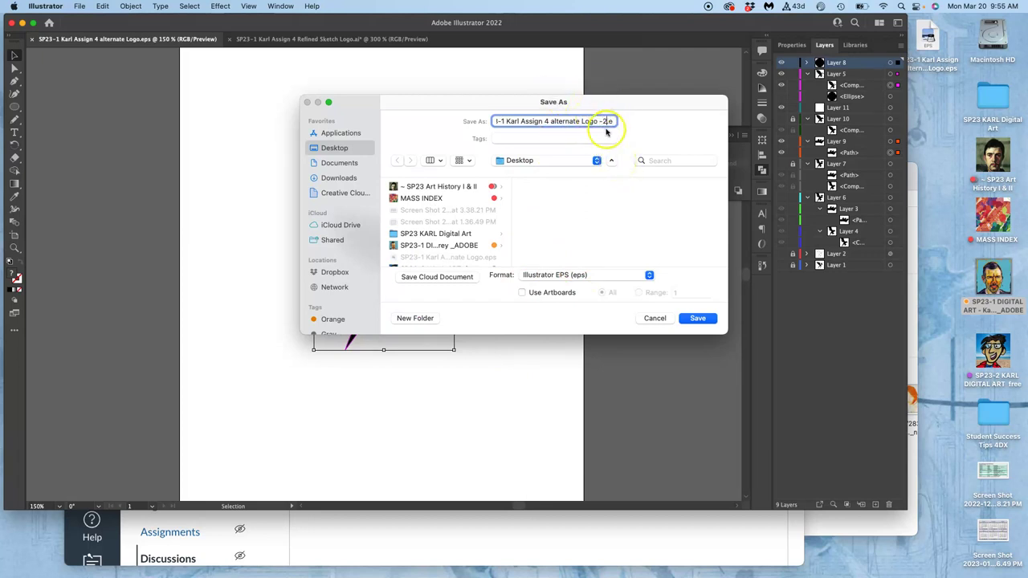
double_click(606, 123)
click(608, 87)
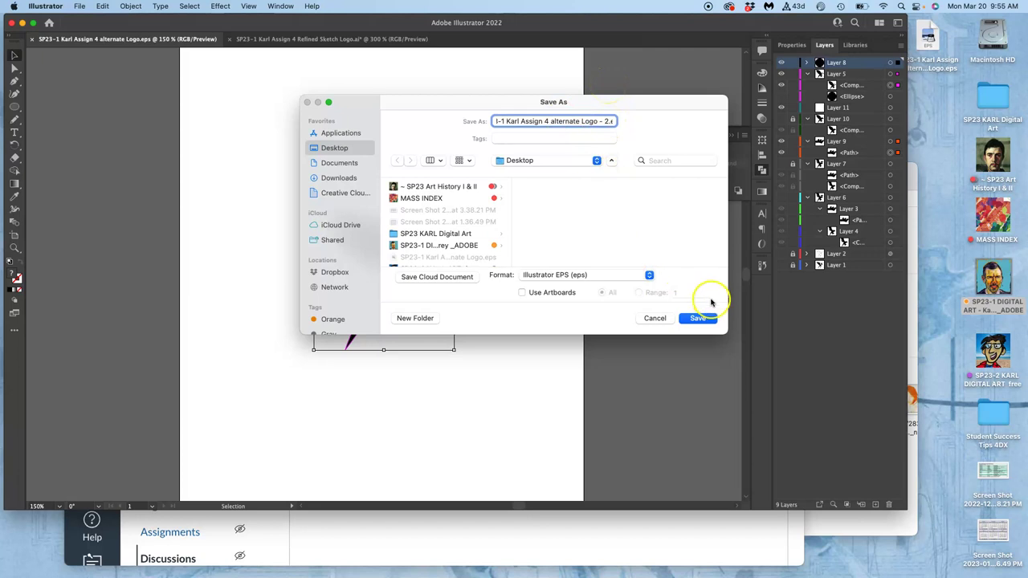
click(695, 318)
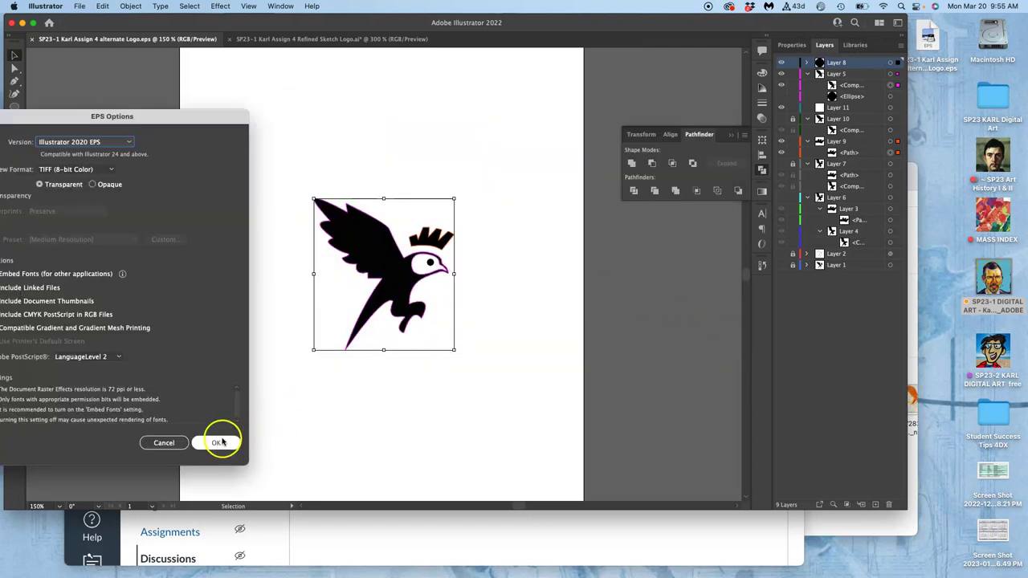
click(216, 443)
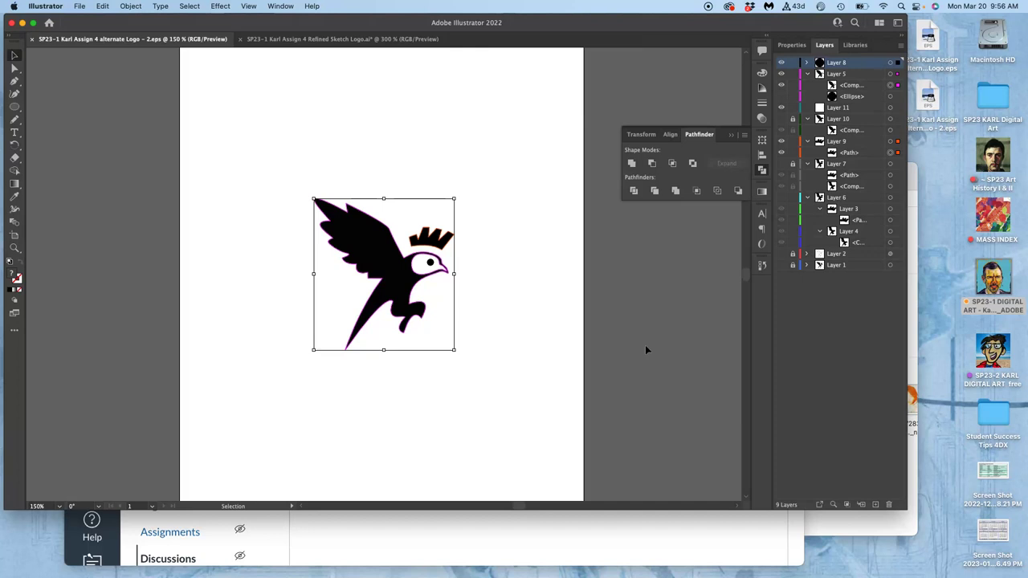
Step: Deselect the bird and turn off Layer 8's visibility, removing the black eye dot
click(601, 107)
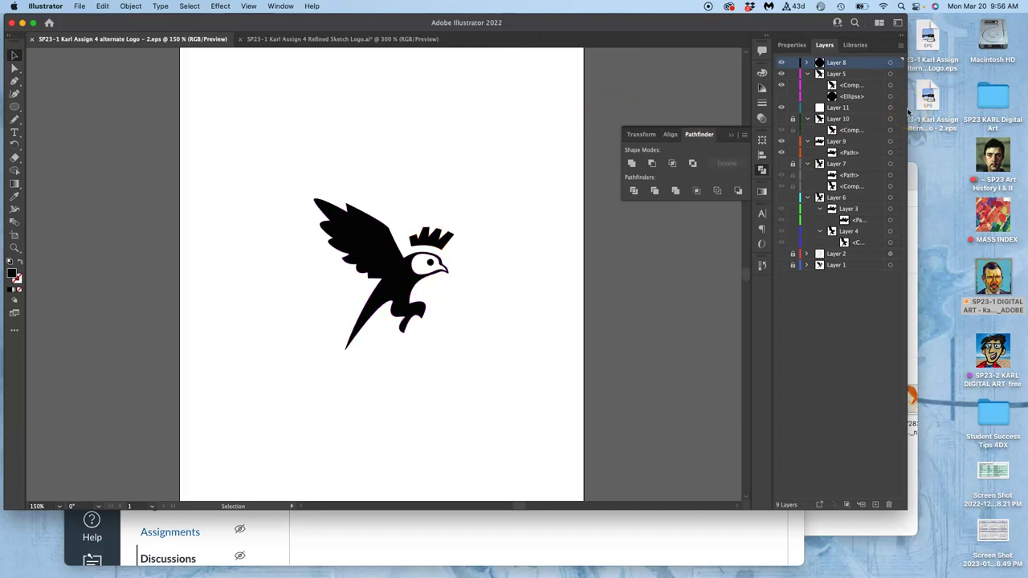
click(78, 6)
click(285, 106)
click(782, 64)
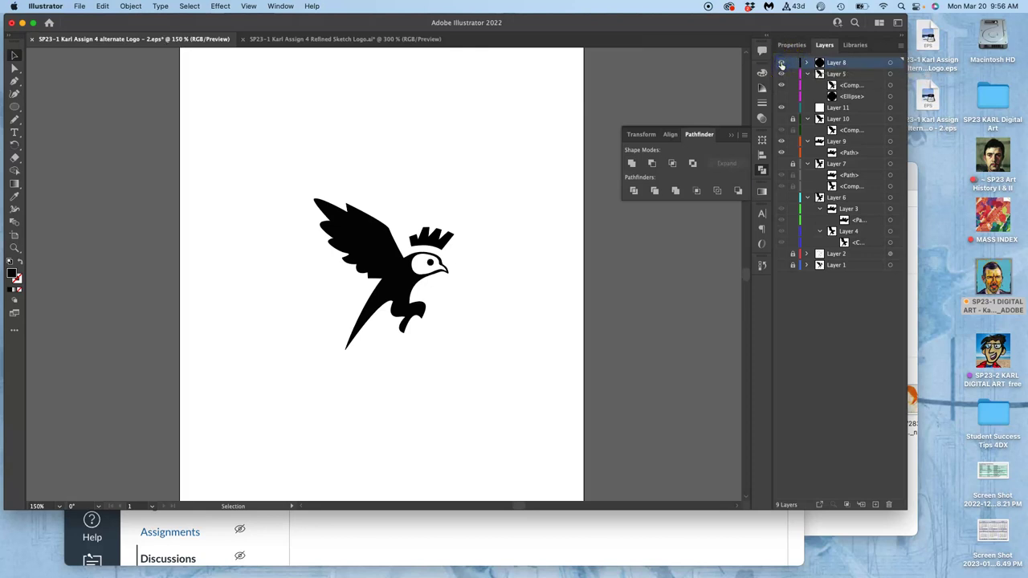